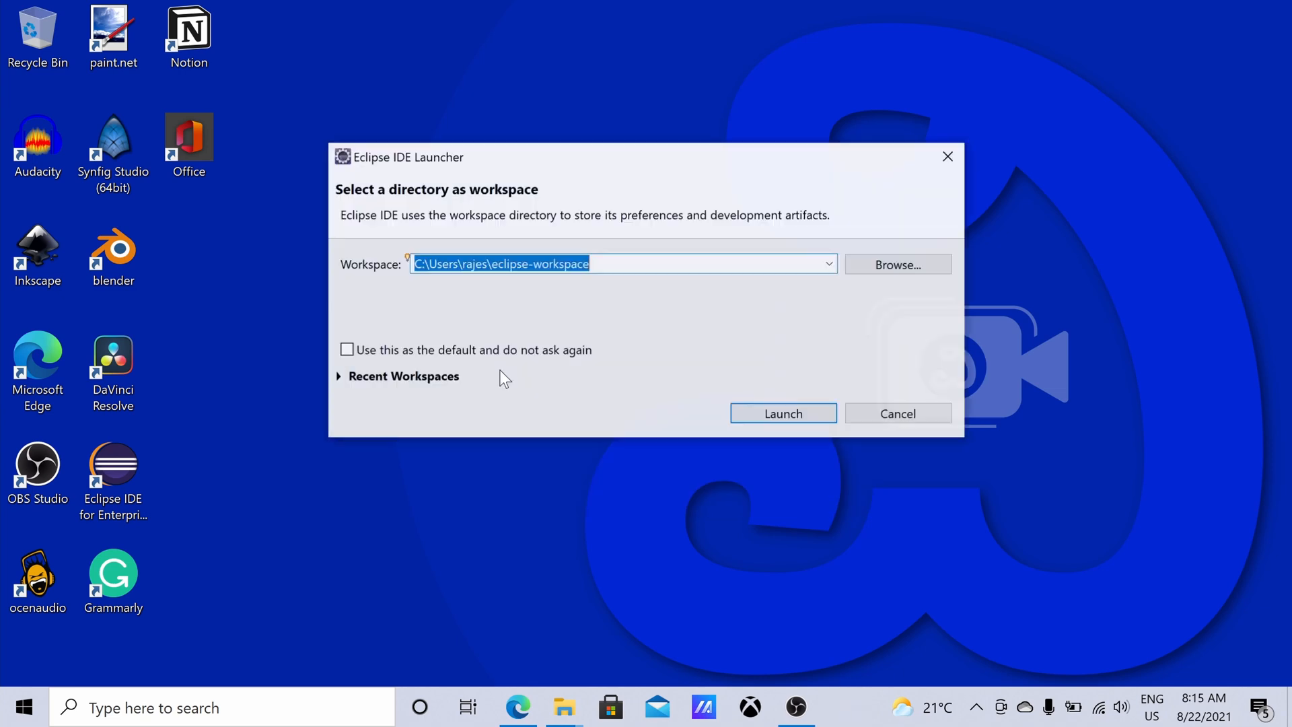
Launch the IDE with the proposed eclipse-workspace directory as the workspace
{"action": "left_click", "coordinate": [762, 413]}
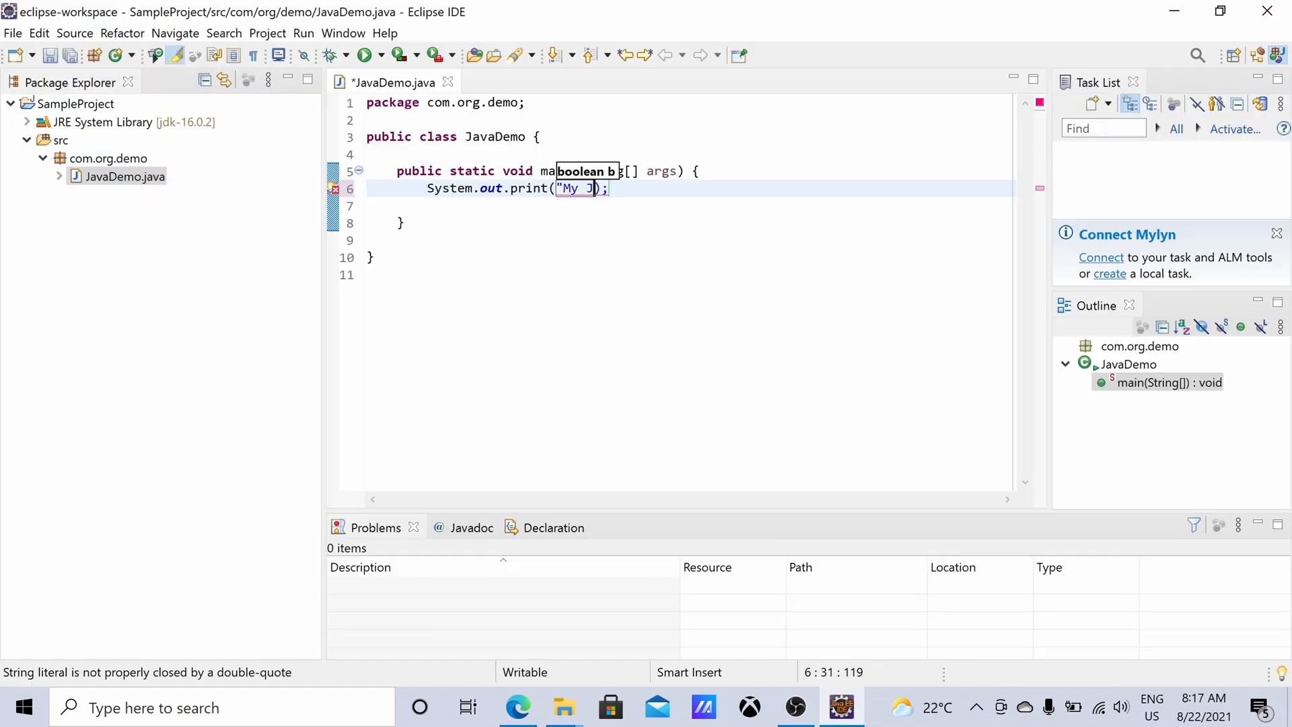
Complete the print statement in the JavaDemo main method with the text "My Java Project" and save the file
{"action": "type", "text": "ava Proje"}
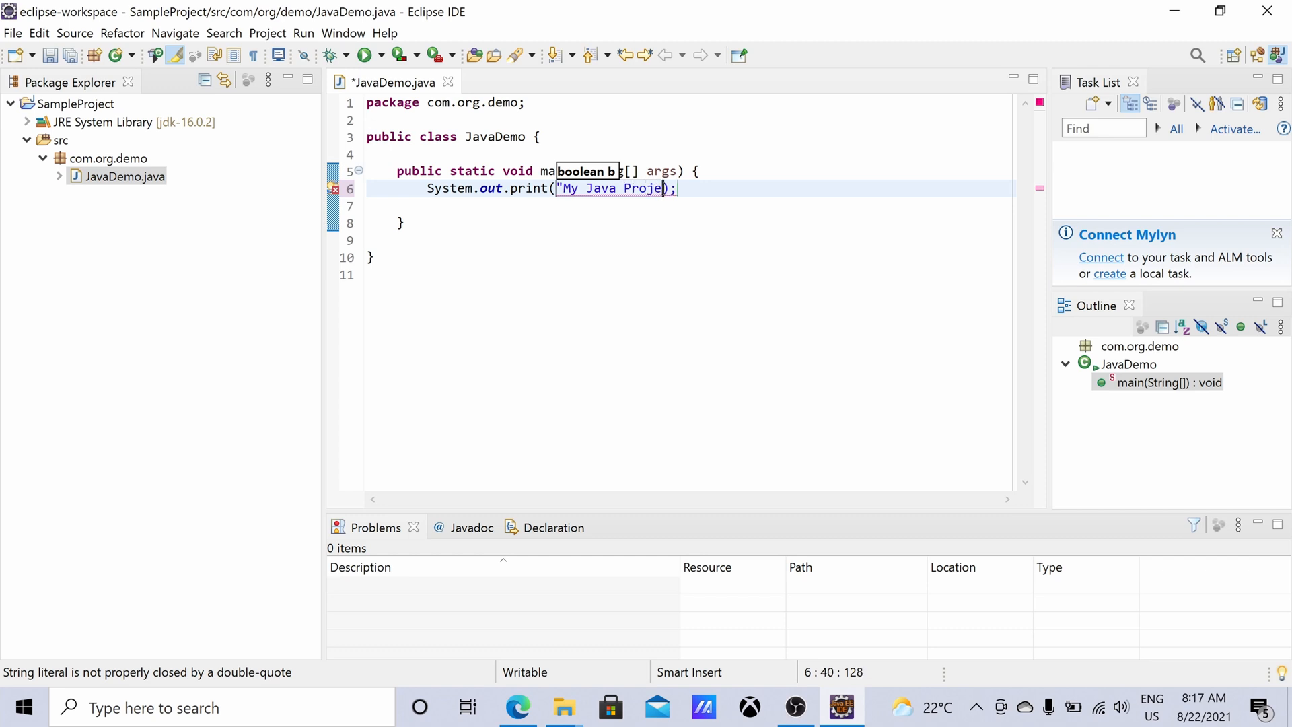
{"action": "type", "text": "ct\""}
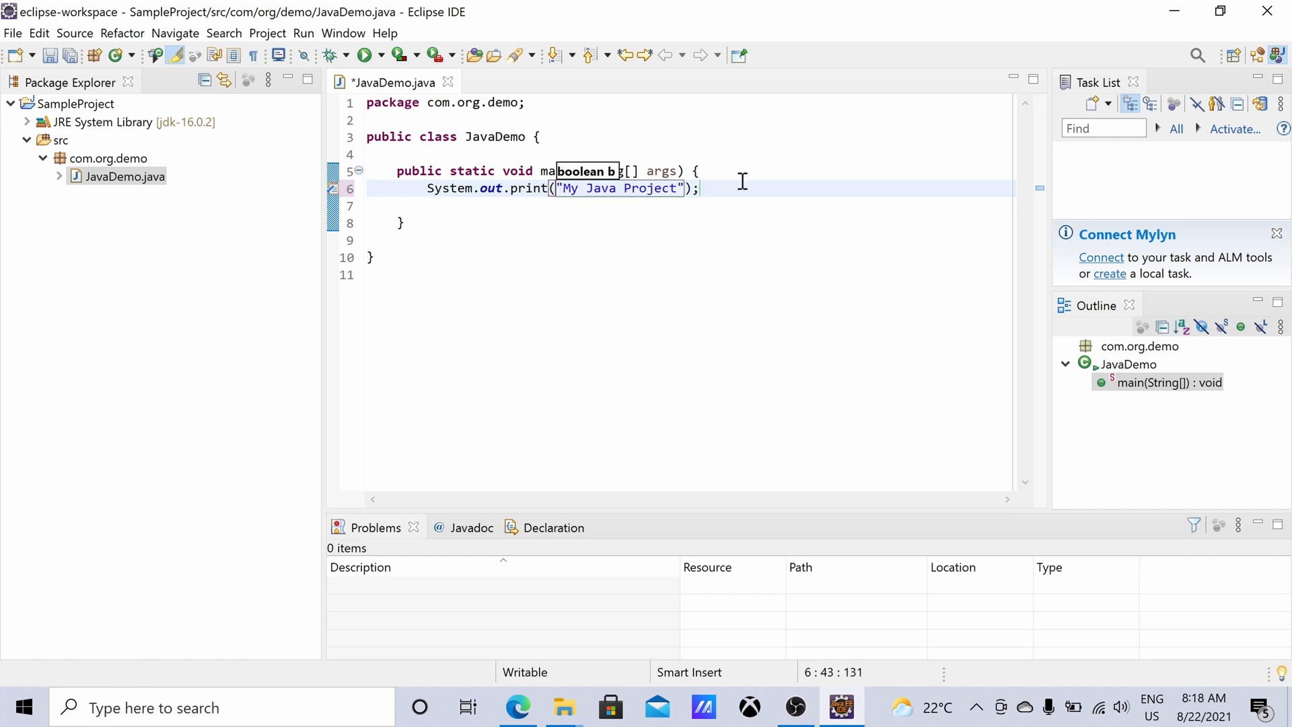
{"action": "left_click", "coordinate": [562, 288]}
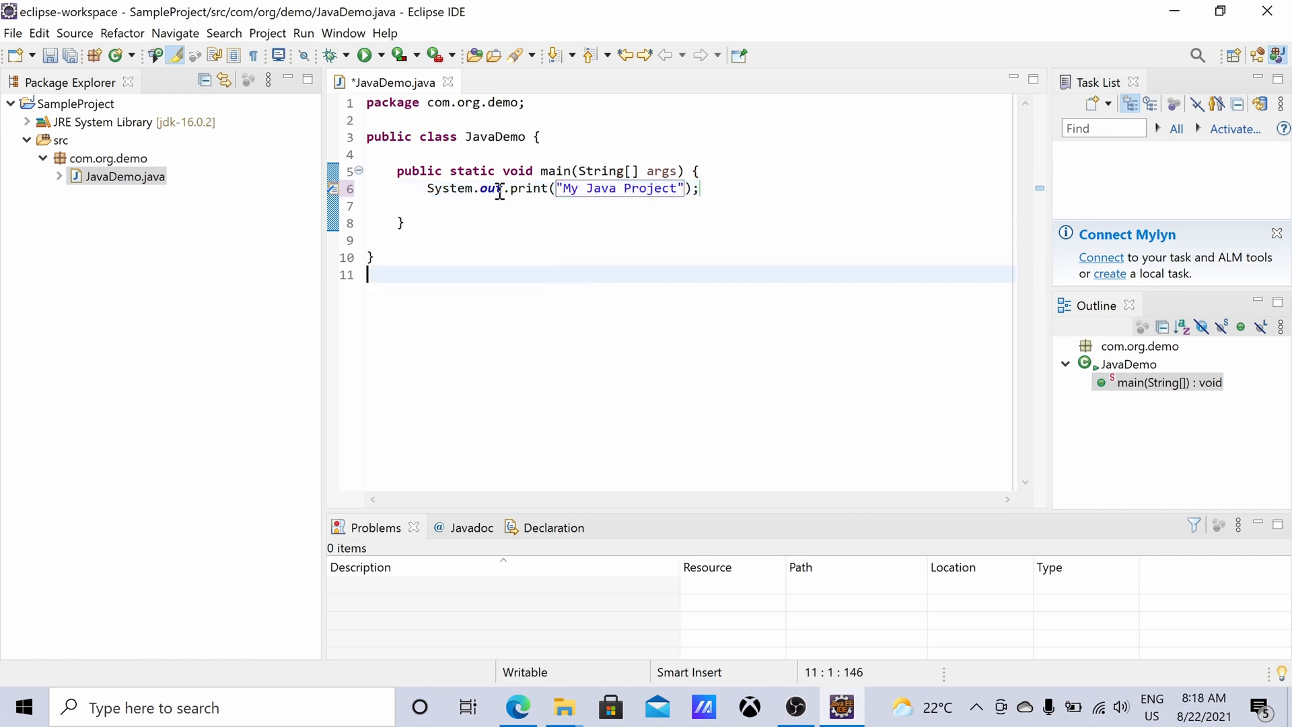
{"action": "left_click", "coordinate": [72, 56]}
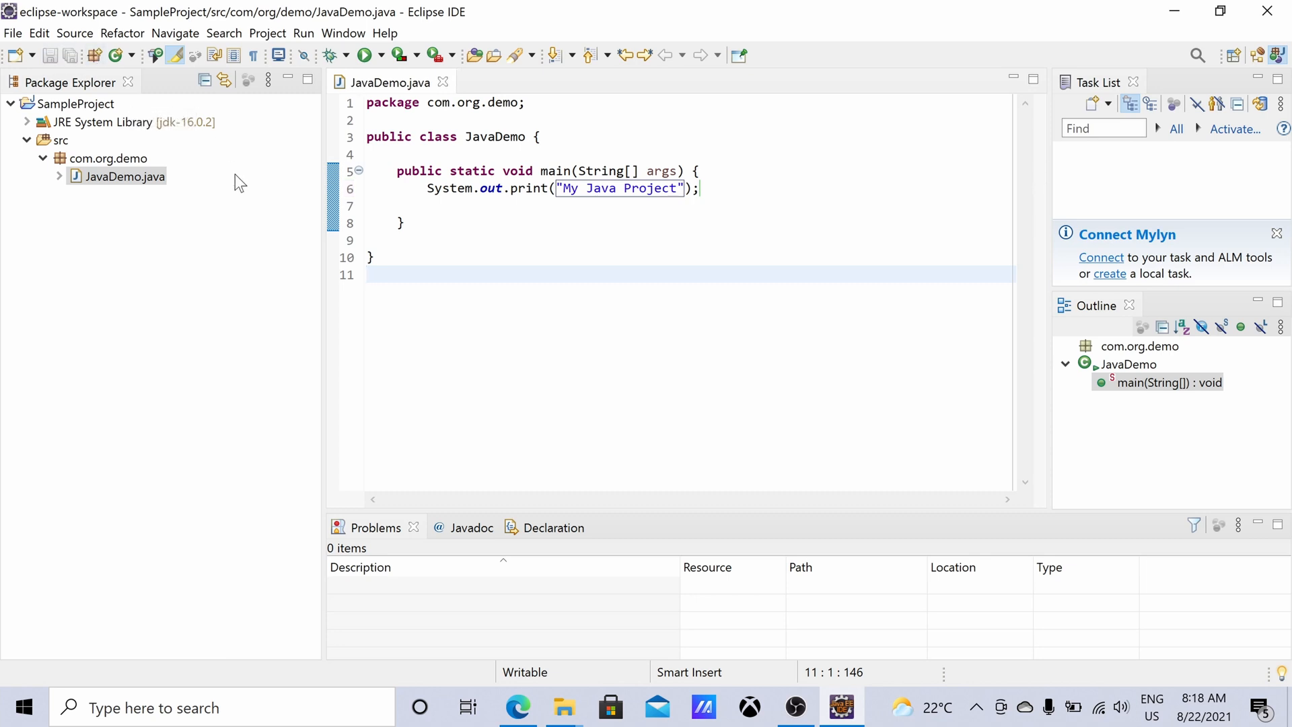
Run JavaDemo.java from SampleProject as a Java application
{"action": "right_click", "coordinate": [98, 181]}
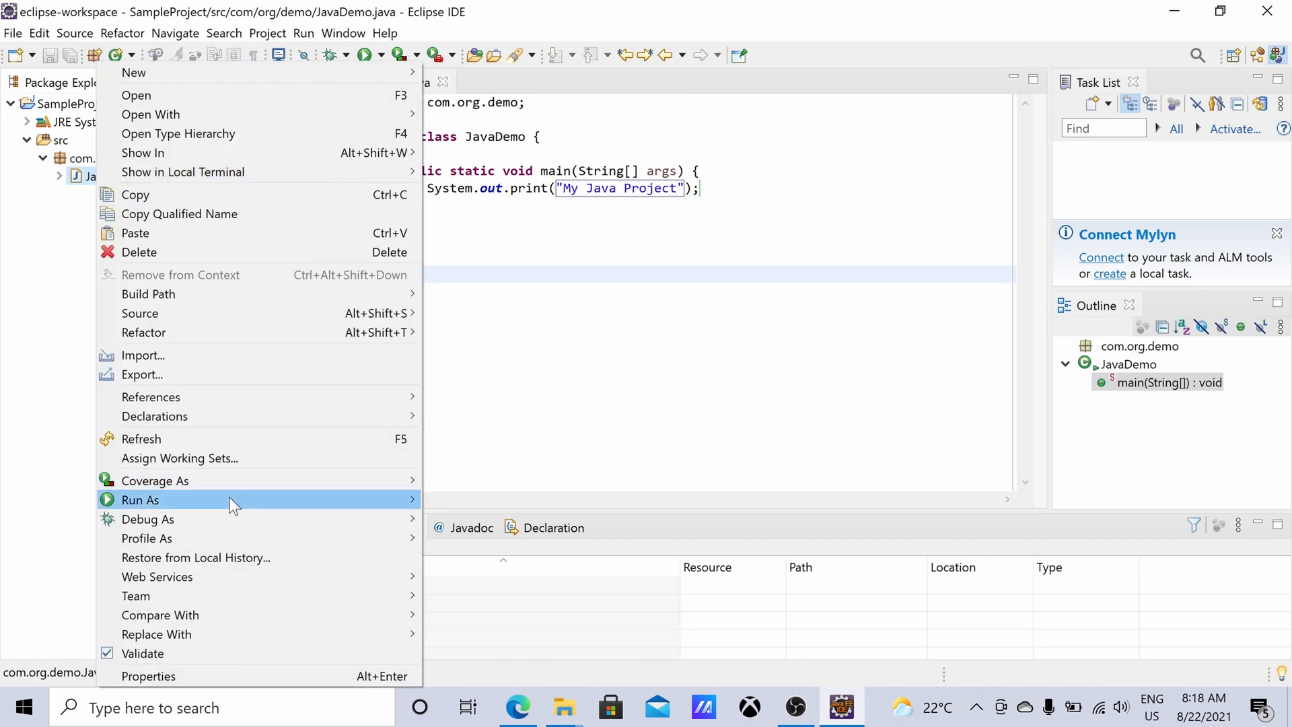
{"action": "mouse_move", "coordinate": [231, 501]}
{"action": "left_click", "coordinate": [468, 519]}
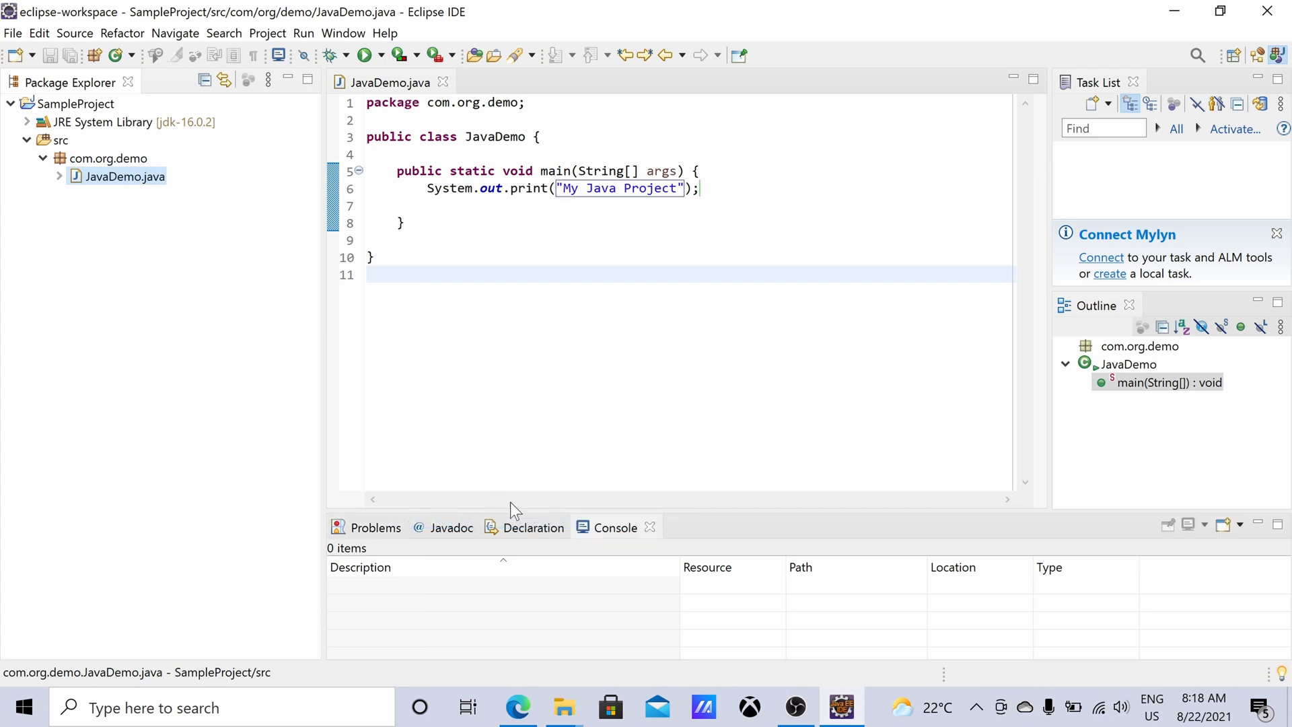
{"action": "left_click_drag", "start_coordinate": [456, 568], "coordinate": [297, 568]}
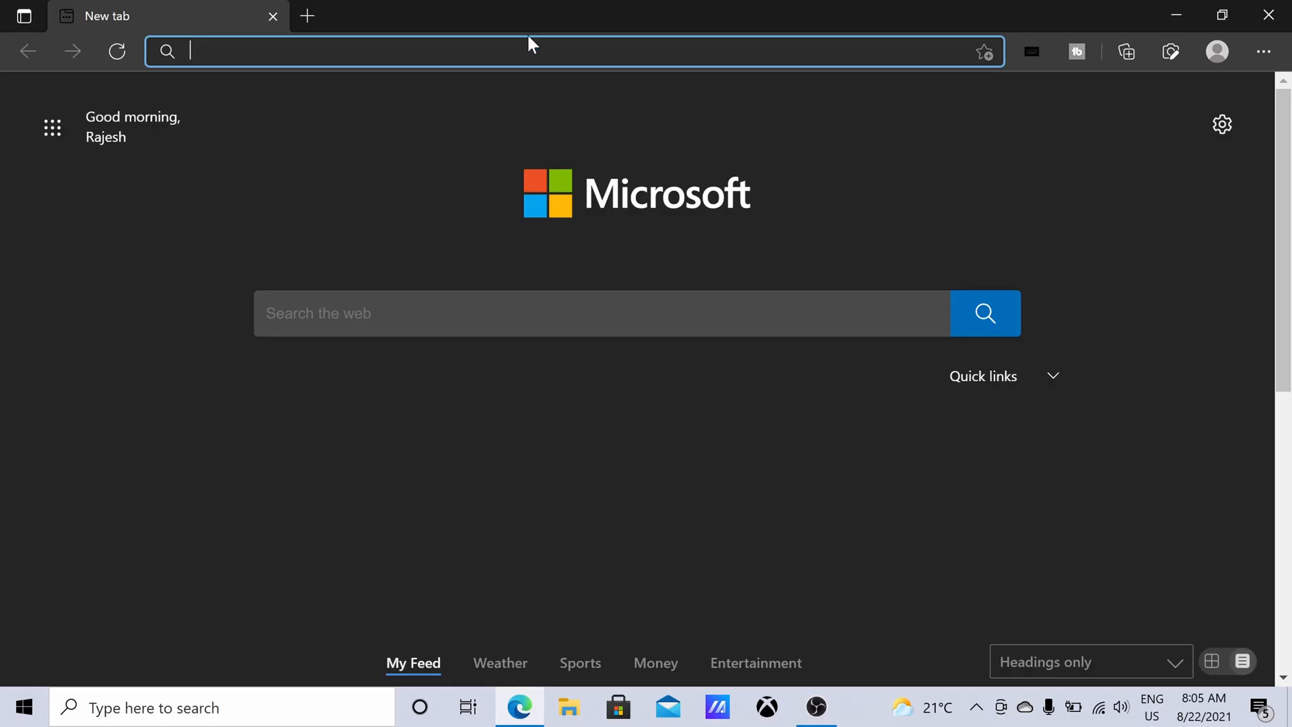
Switch to Microsoft Edge and go to the eclipse.org website
{"action": "type", "text": "eclips"}
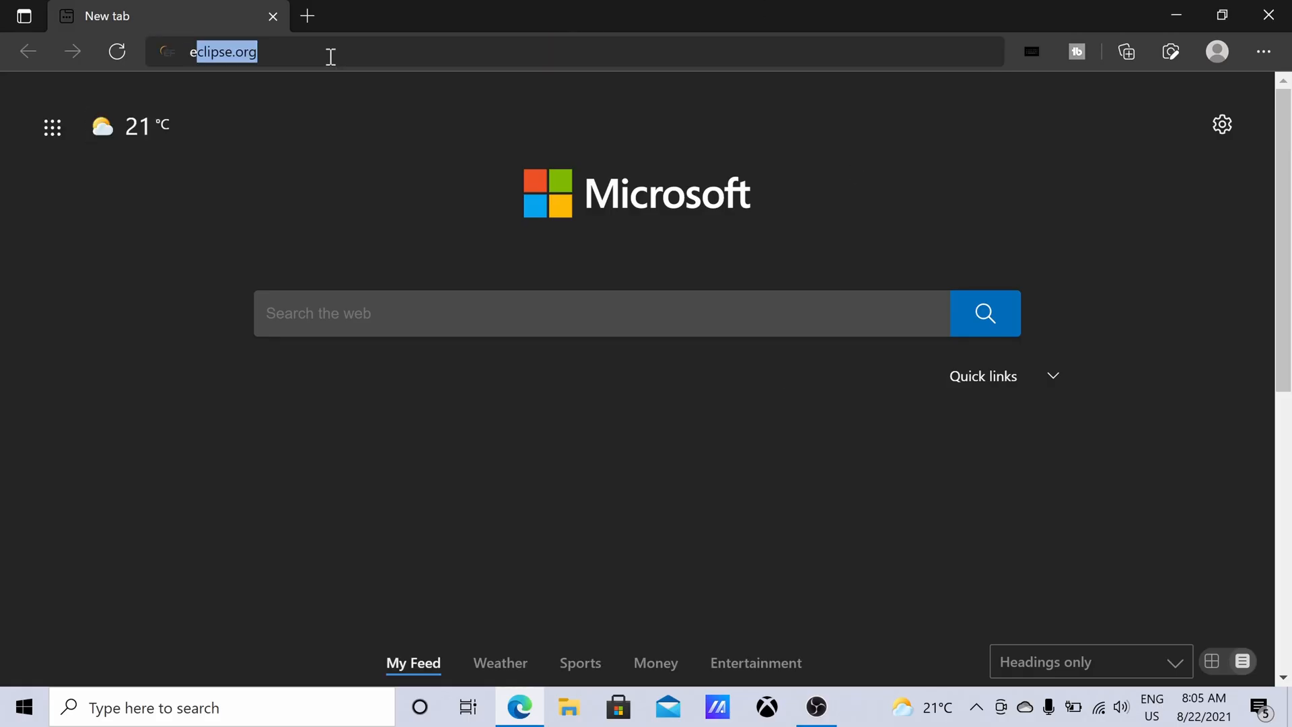
{"action": "type", "text": "e"}
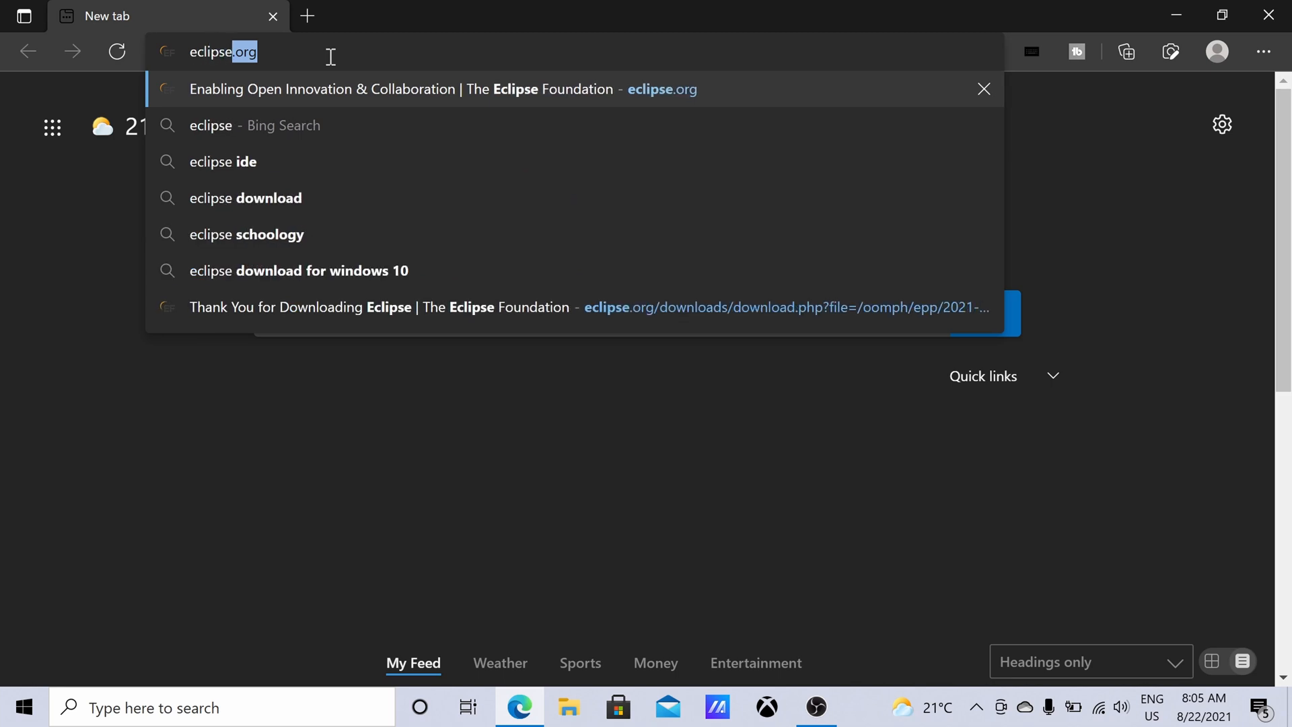
{"action": "type", "text": ".org"}
{"action": "key", "text": "Return"}
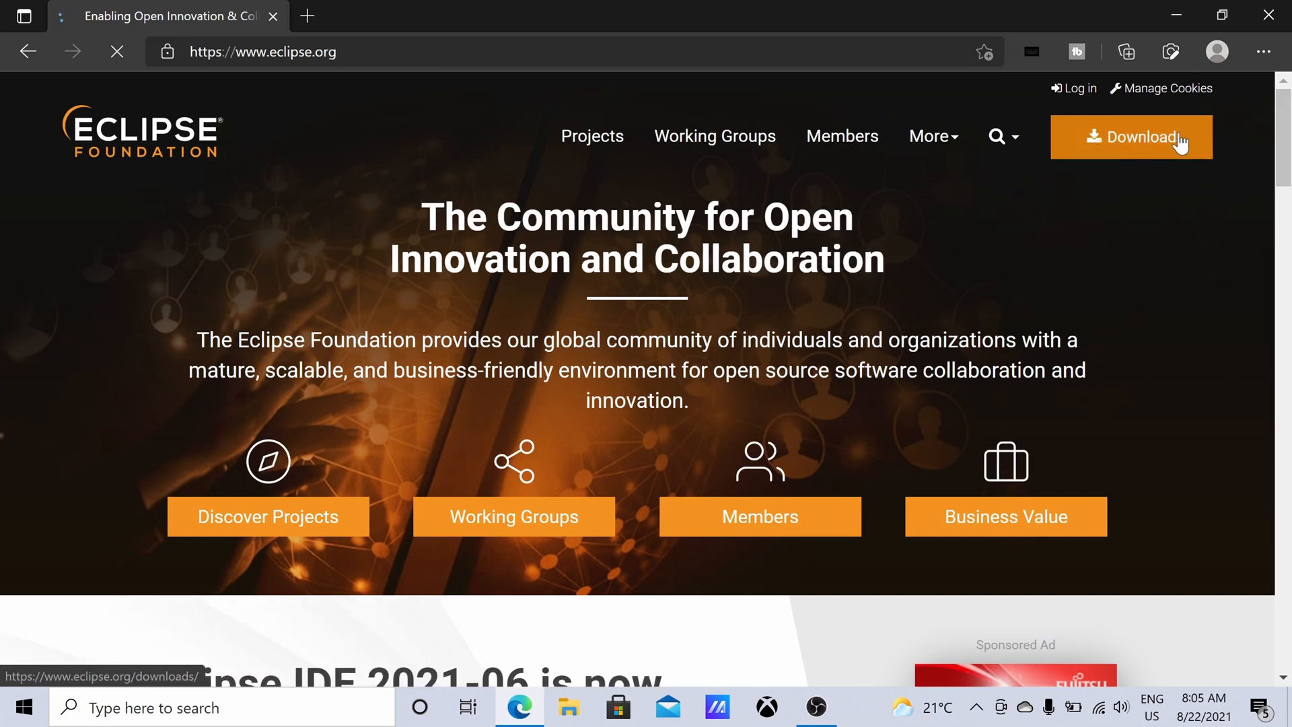
Download the x86_64 installer for Eclipse IDE 2021-06 from the site's downloads page
{"action": "left_click", "coordinate": [1128, 152]}
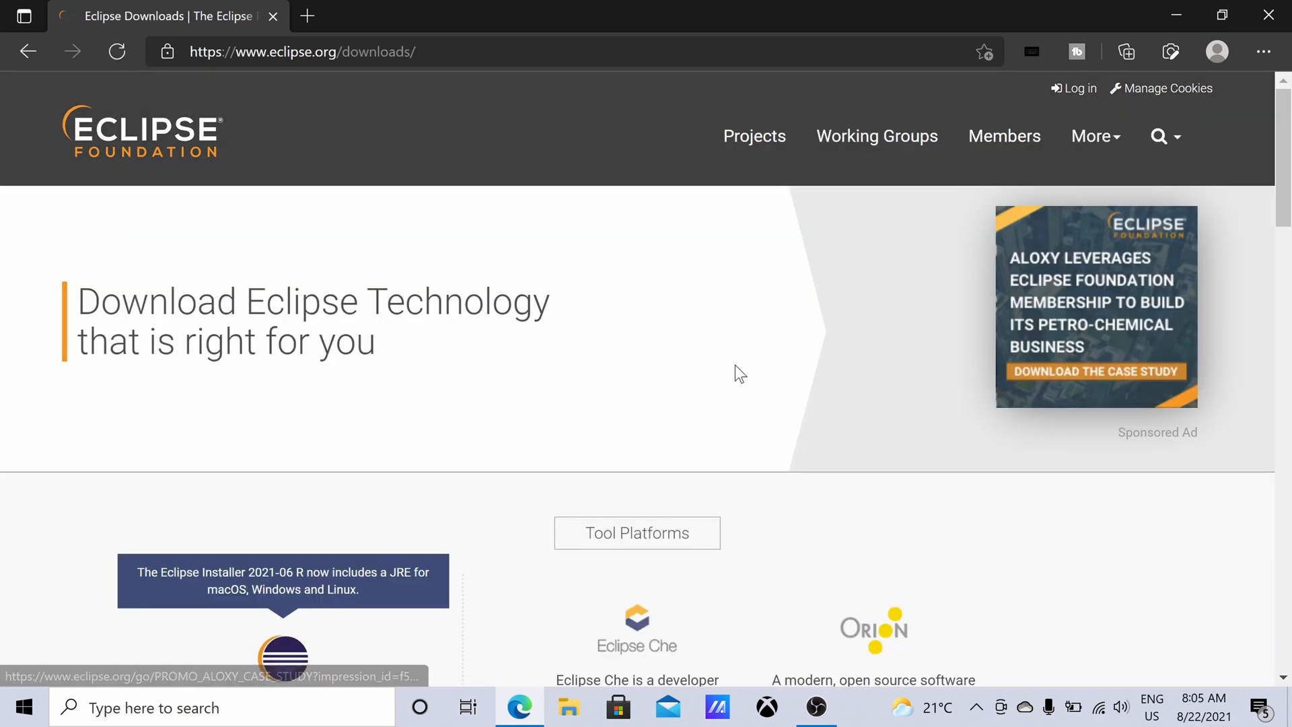
{"action": "scroll", "coordinate": [681, 414], "scroll_direction": "down", "scroll_amount": 1}
{"action": "scroll", "coordinate": [681, 414], "scroll_direction": "down", "scroll_amount": 3}
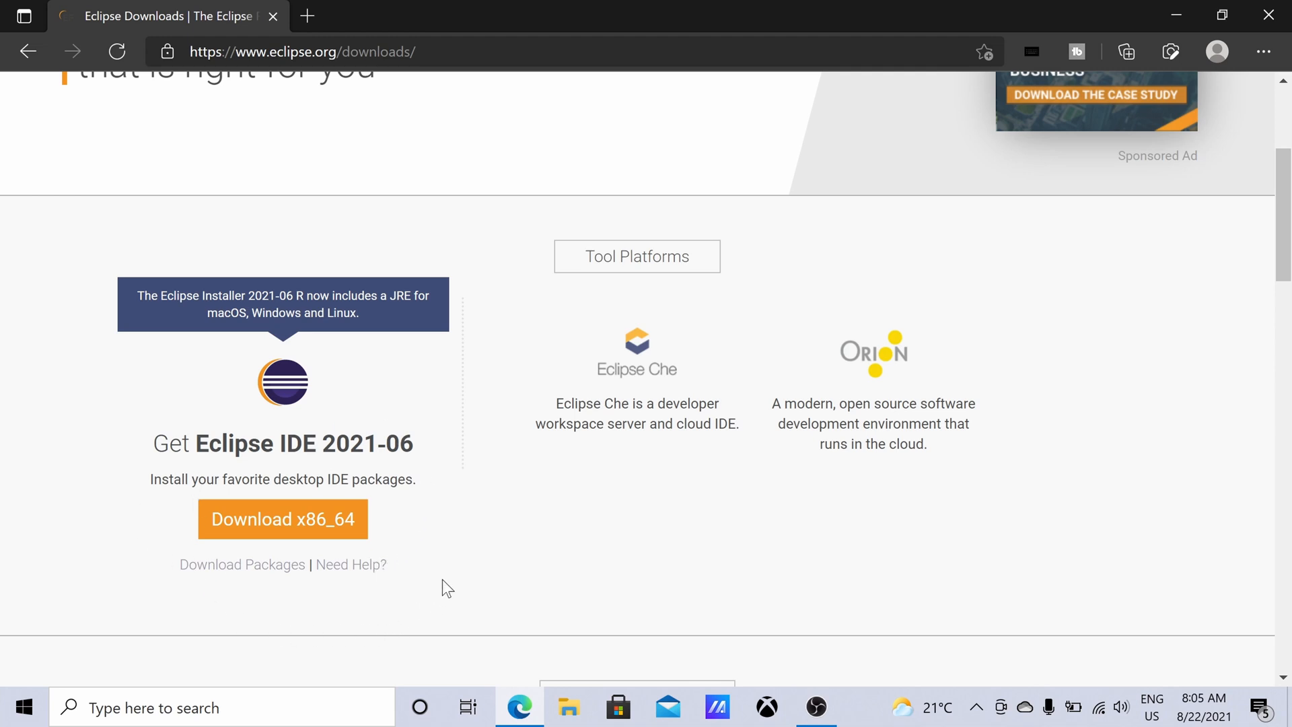
{"action": "left_click", "coordinate": [254, 528]}
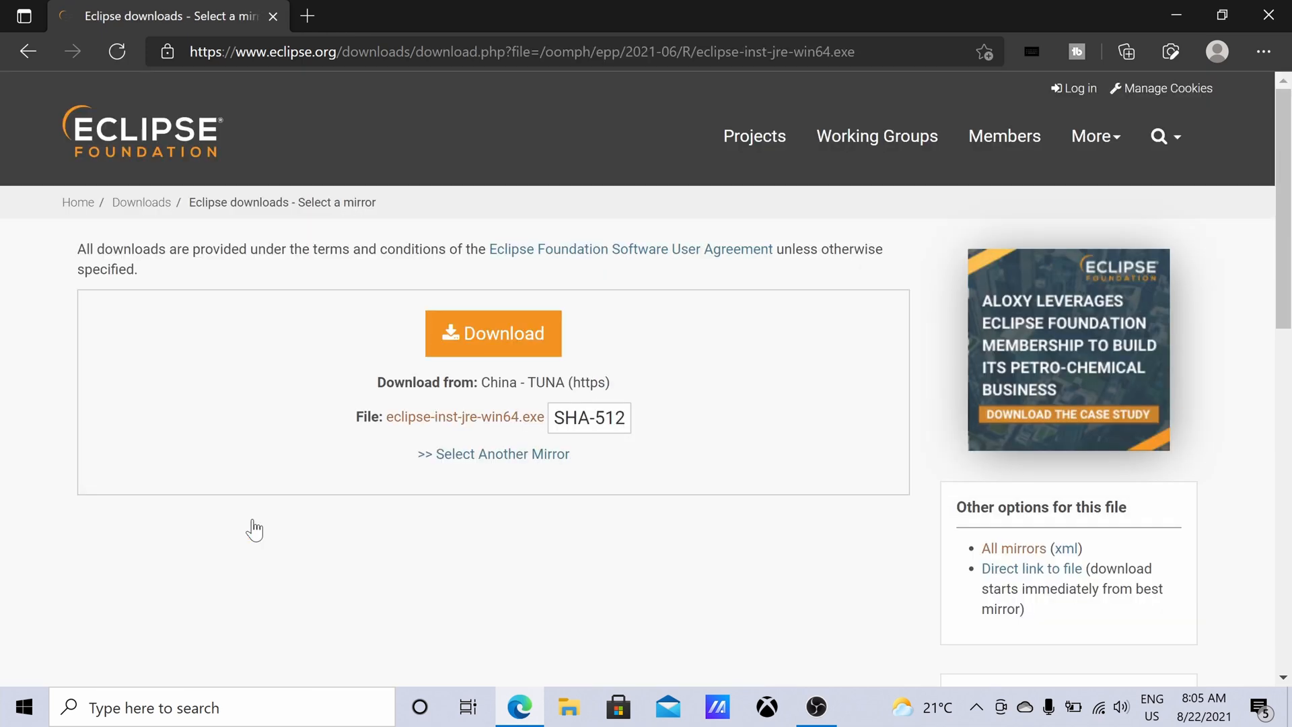
{"action": "left_click", "coordinate": [498, 328]}
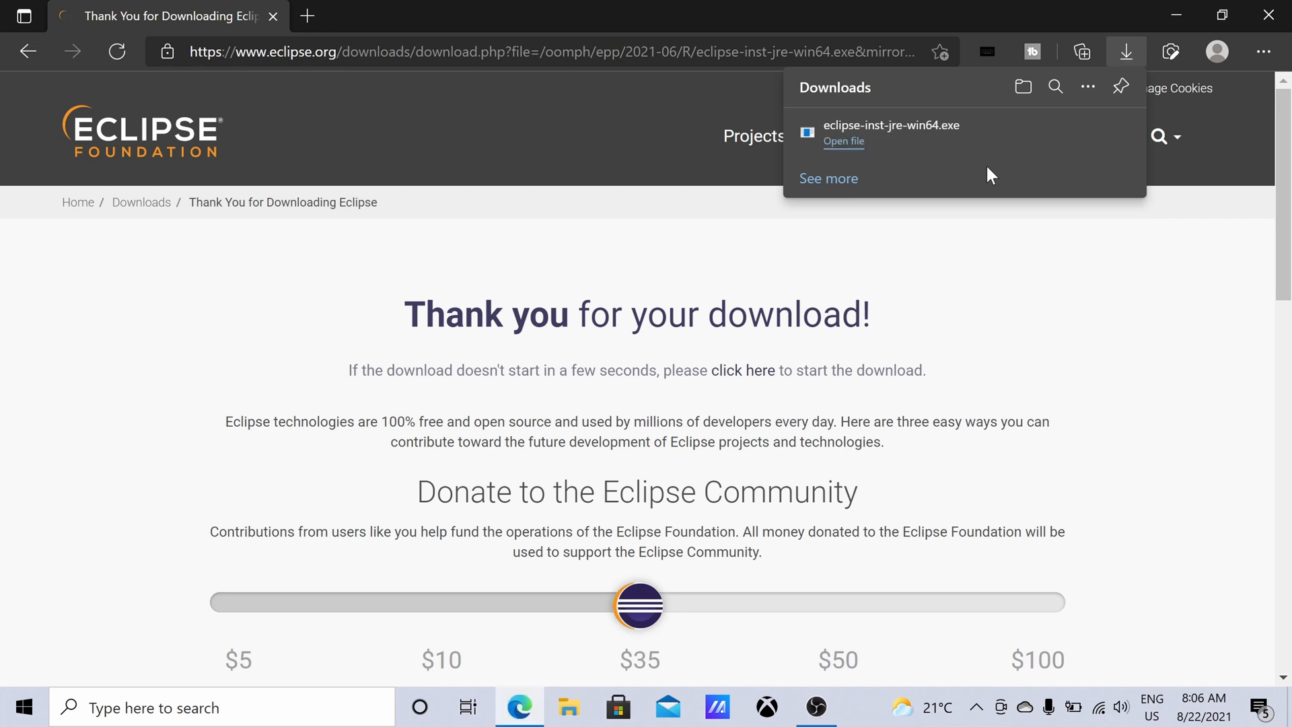
Show the downloaded eclipse-inst-jre-win64.exe in its folder and run it
{"action": "mouse_move", "coordinate": [986, 128]}
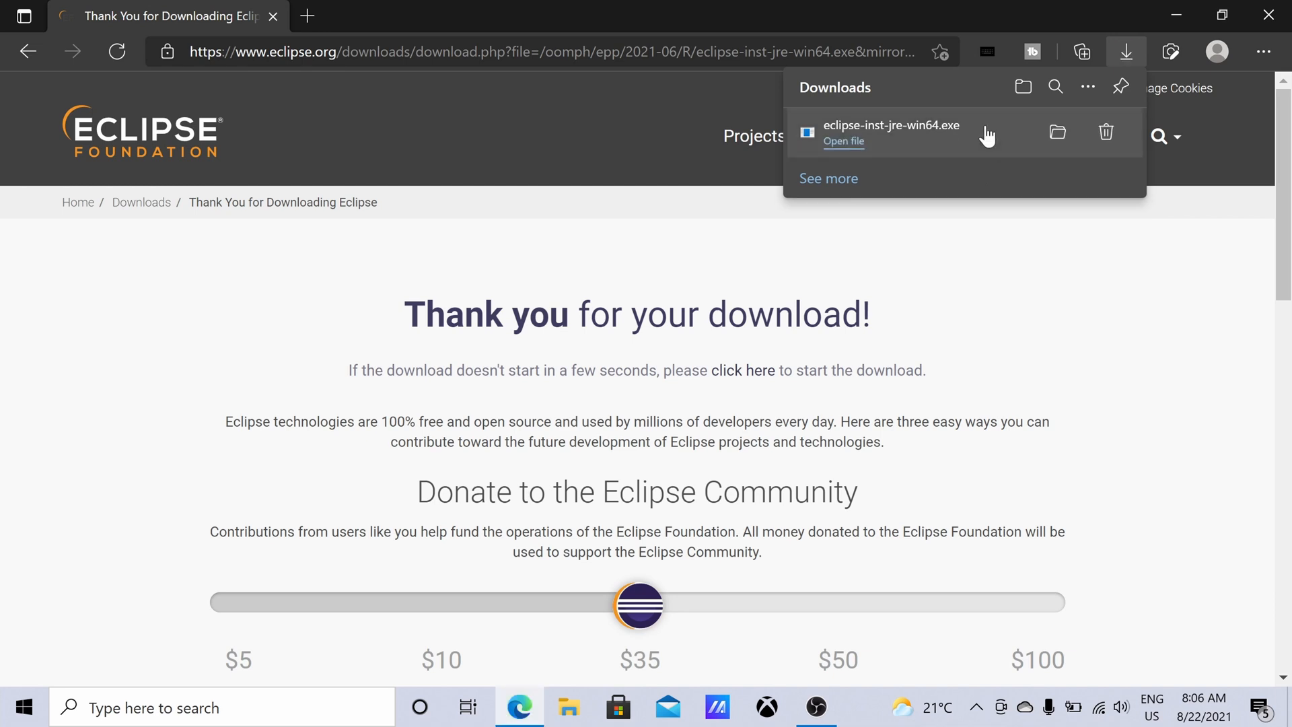
{"action": "left_click", "coordinate": [1057, 132]}
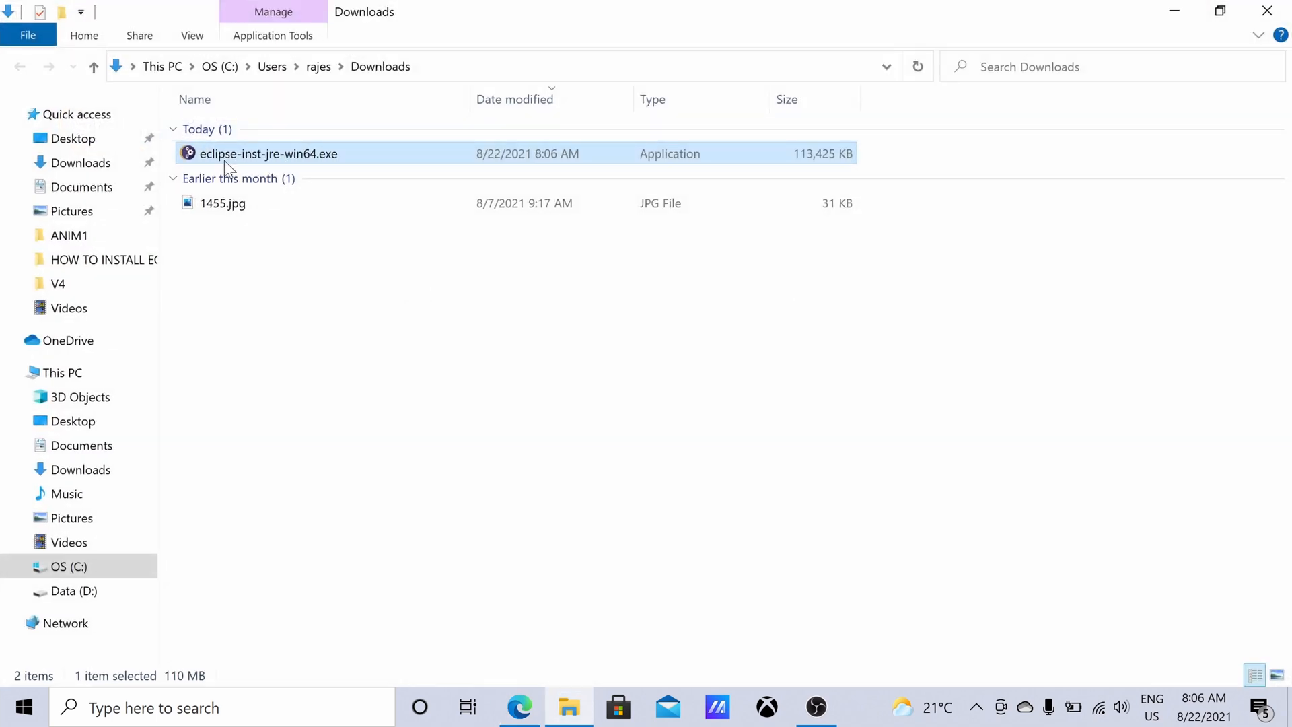
{"action": "double_click", "coordinate": [245, 152]}
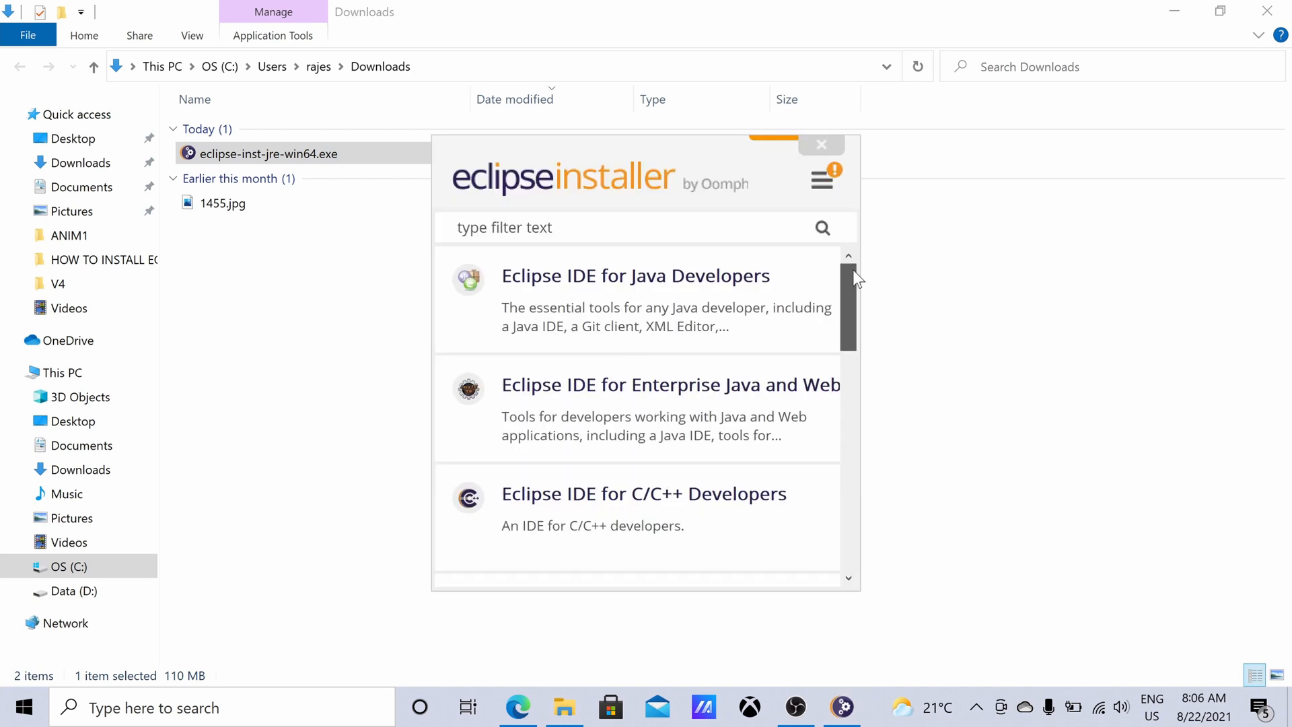
Examine the list of Eclipse packages offered by the installer, from Java Developers through to Scout Developers
{"action": "scroll", "coordinate": [860, 323], "scroll_direction": "down", "scroll_amount": 1}
{"action": "scroll", "coordinate": [861, 325], "scroll_direction": "down", "scroll_amount": 9}
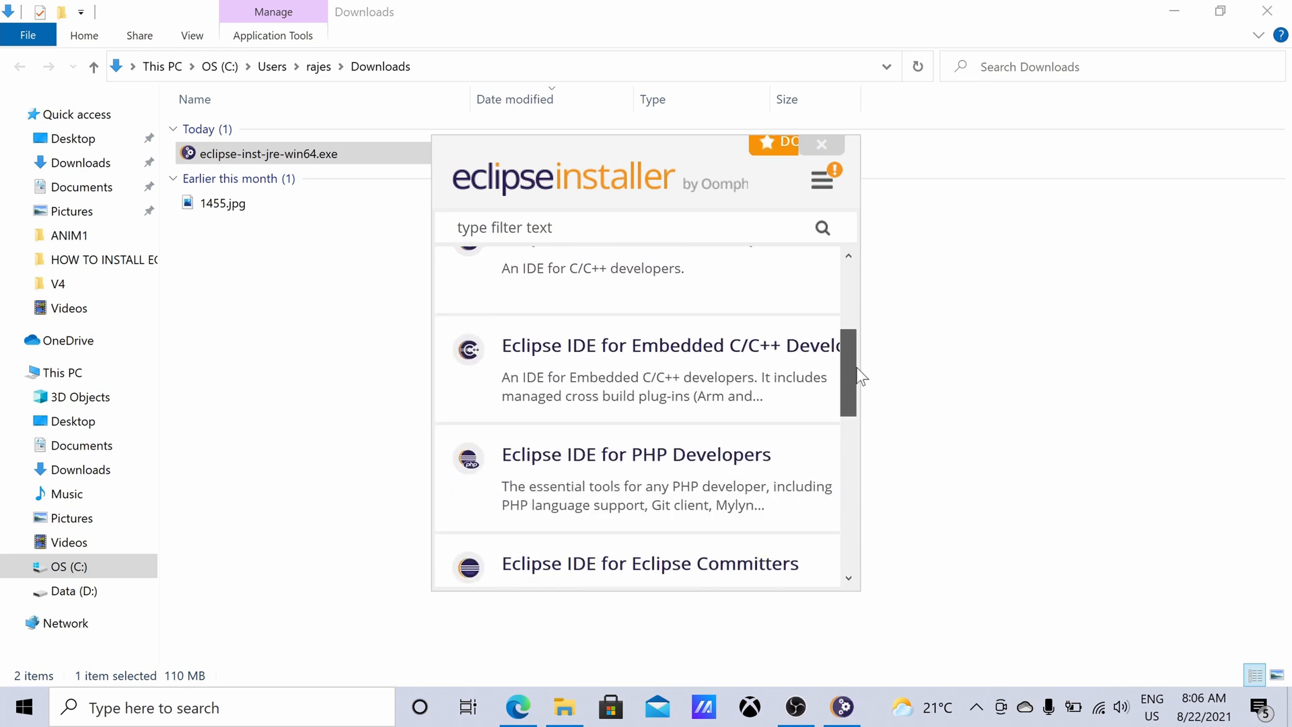
{"action": "scroll", "coordinate": [874, 452], "scroll_direction": "down", "scroll_amount": 7}
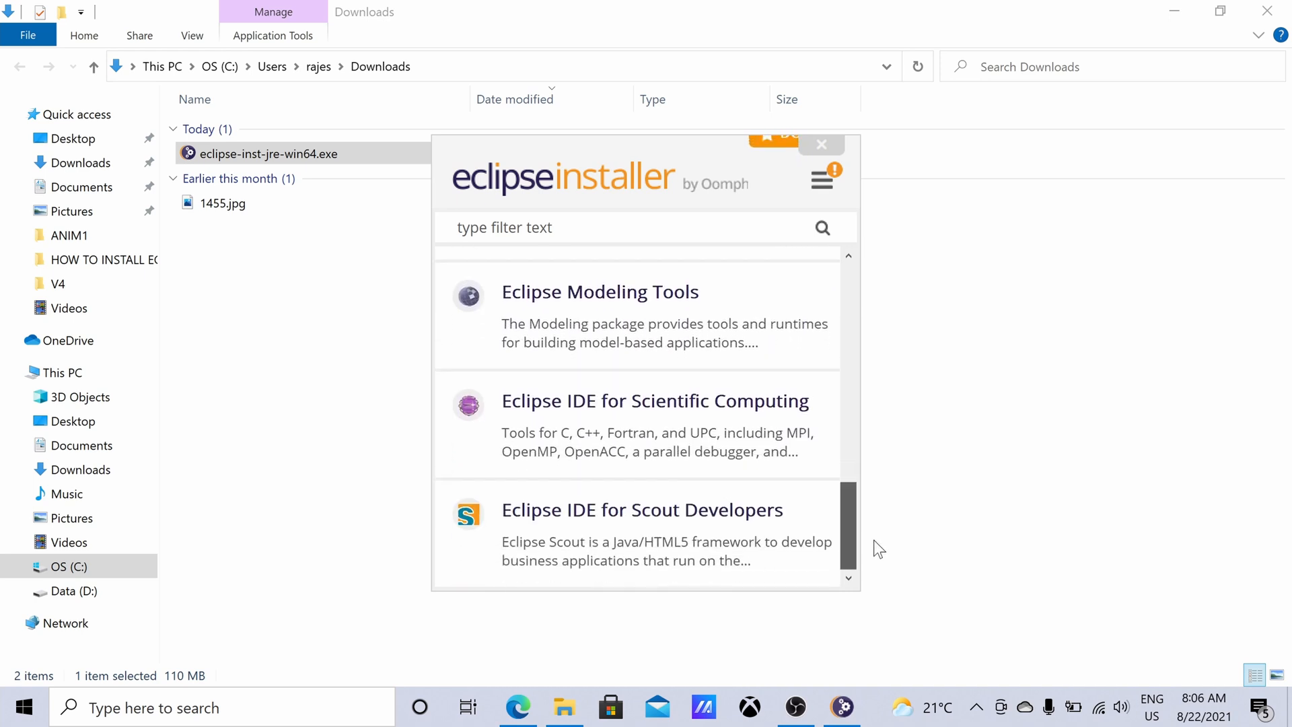
{"action": "scroll", "coordinate": [873, 323], "scroll_direction": "up", "scroll_amount": 15}
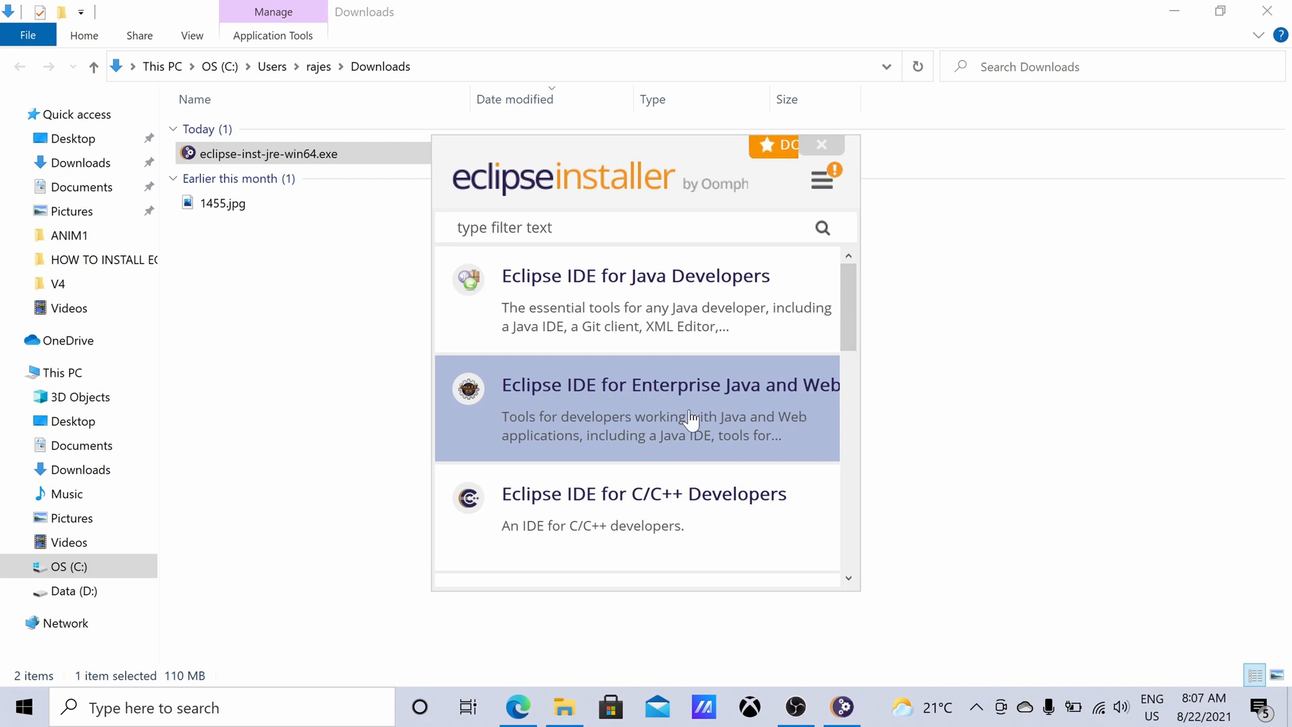
{"action": "left_click_drag", "start_coordinate": [851, 328], "coordinate": [857, 366]}
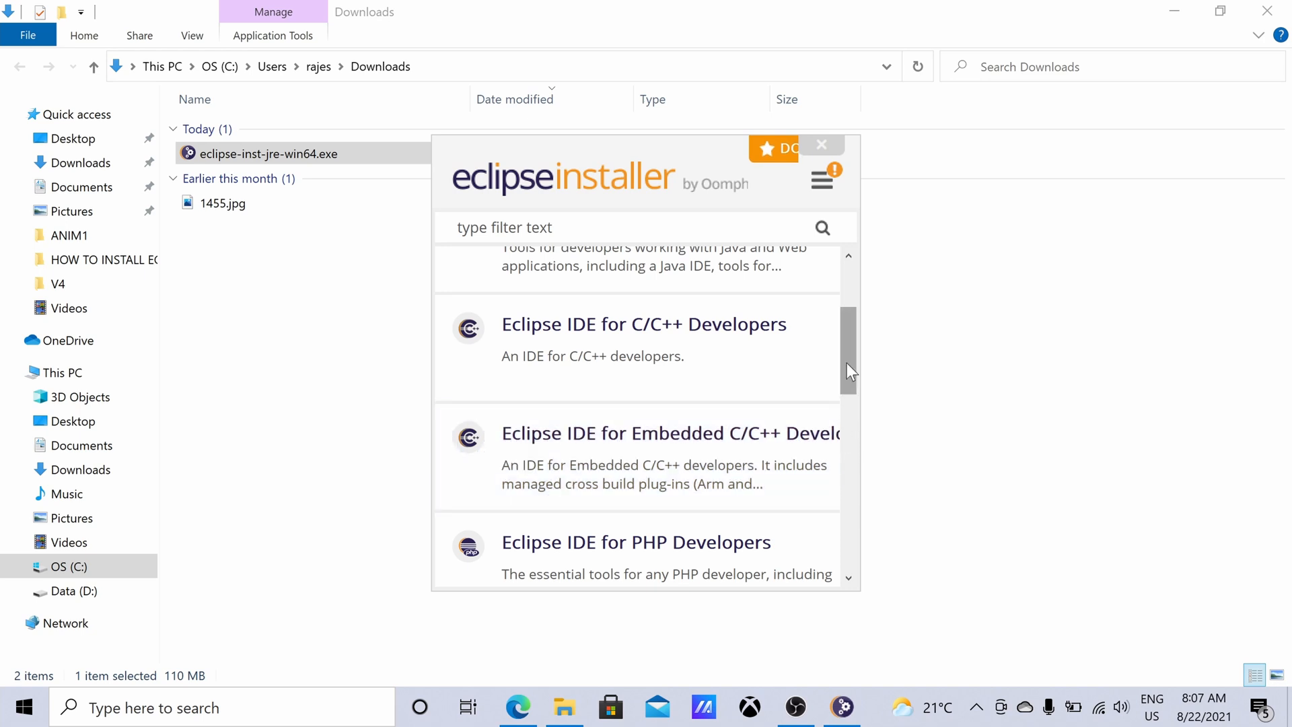
{"action": "left_click_drag", "start_coordinate": [847, 362], "coordinate": [871, 424]}
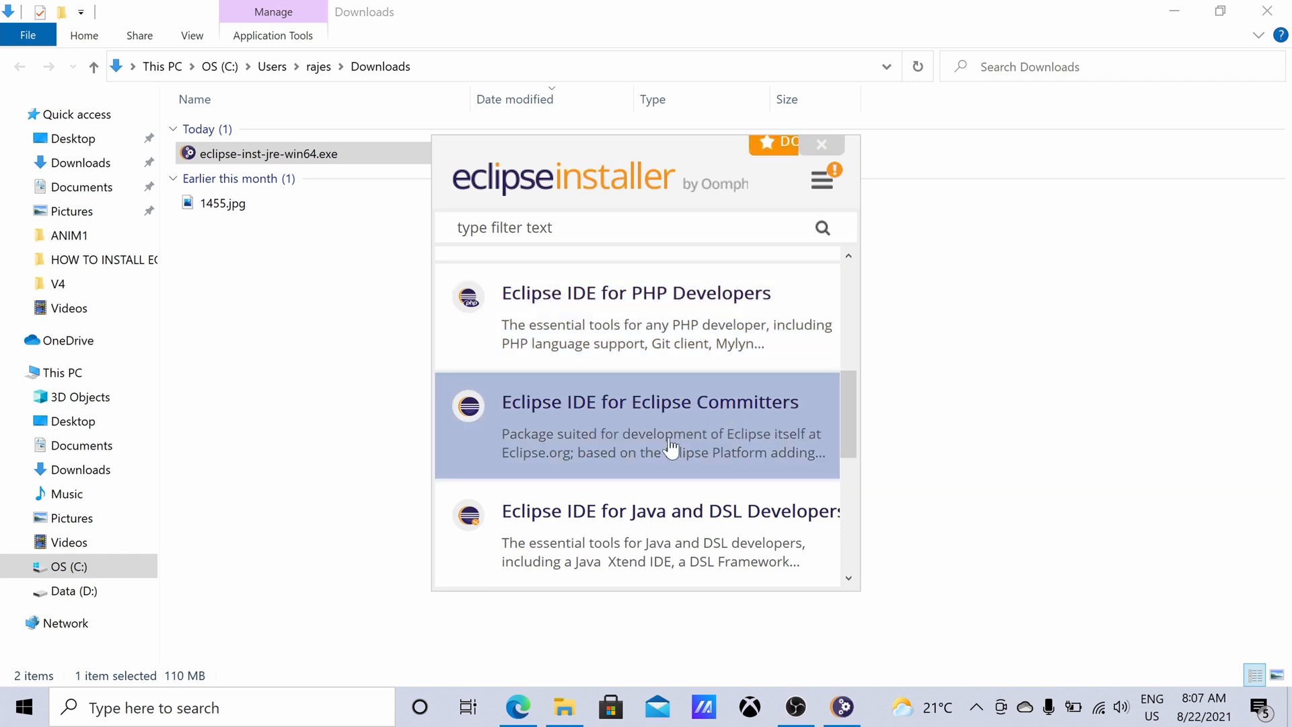
{"action": "left_click_drag", "start_coordinate": [850, 428], "coordinate": [870, 498]}
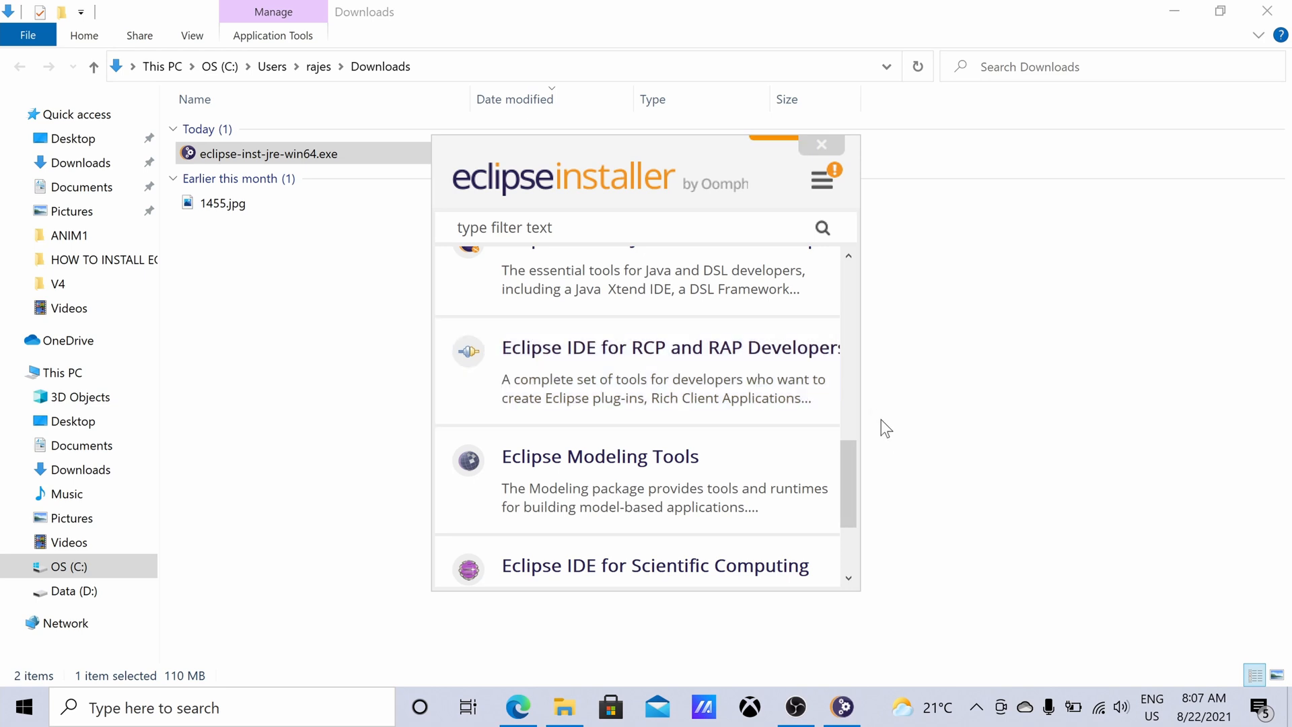
{"action": "left_click_drag", "start_coordinate": [850, 503], "coordinate": [858, 539]}
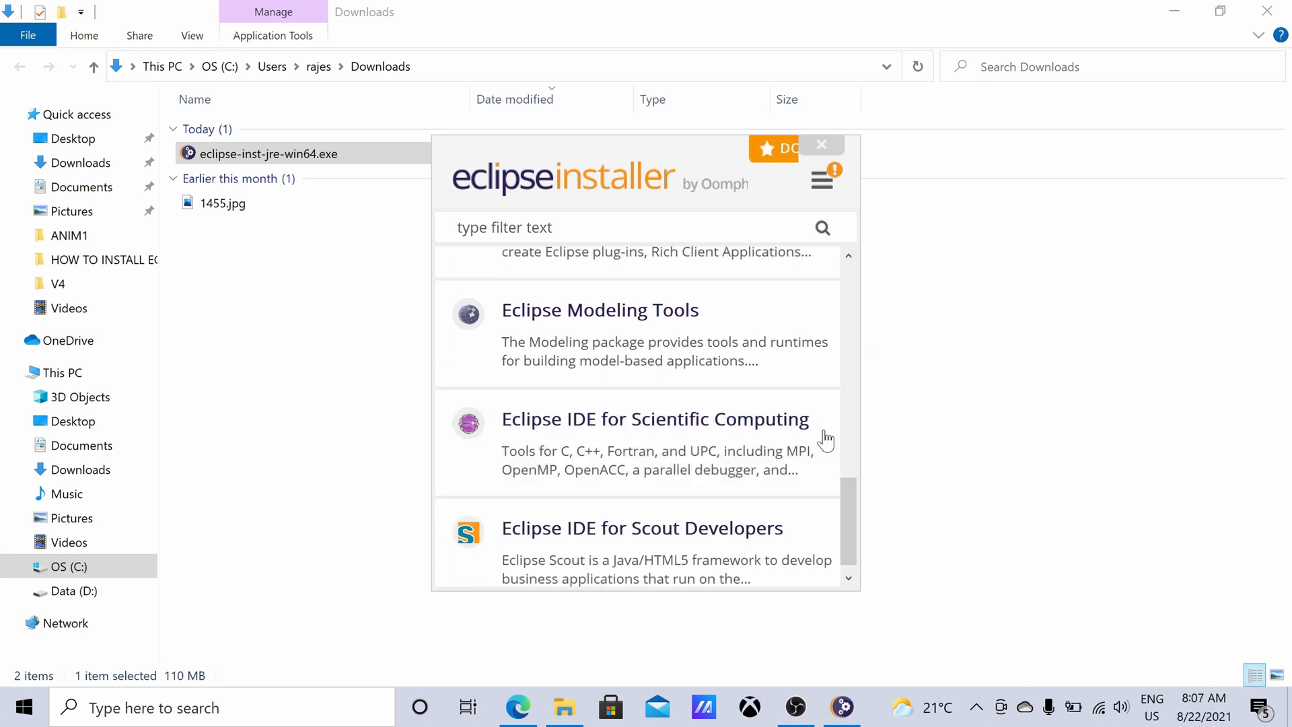
{"action": "left_click_drag", "start_coordinate": [851, 506], "coordinate": [856, 529]}
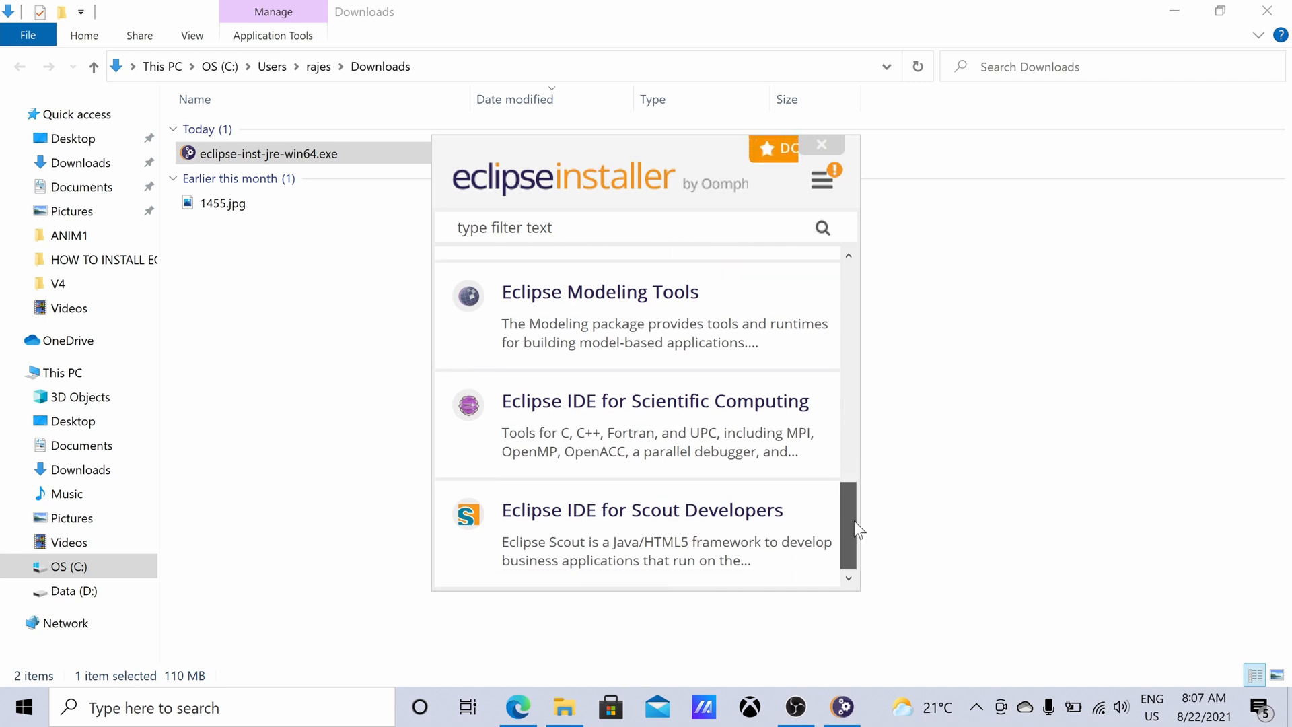
{"action": "left_click_drag", "start_coordinate": [857, 516], "coordinate": [890, 269]}
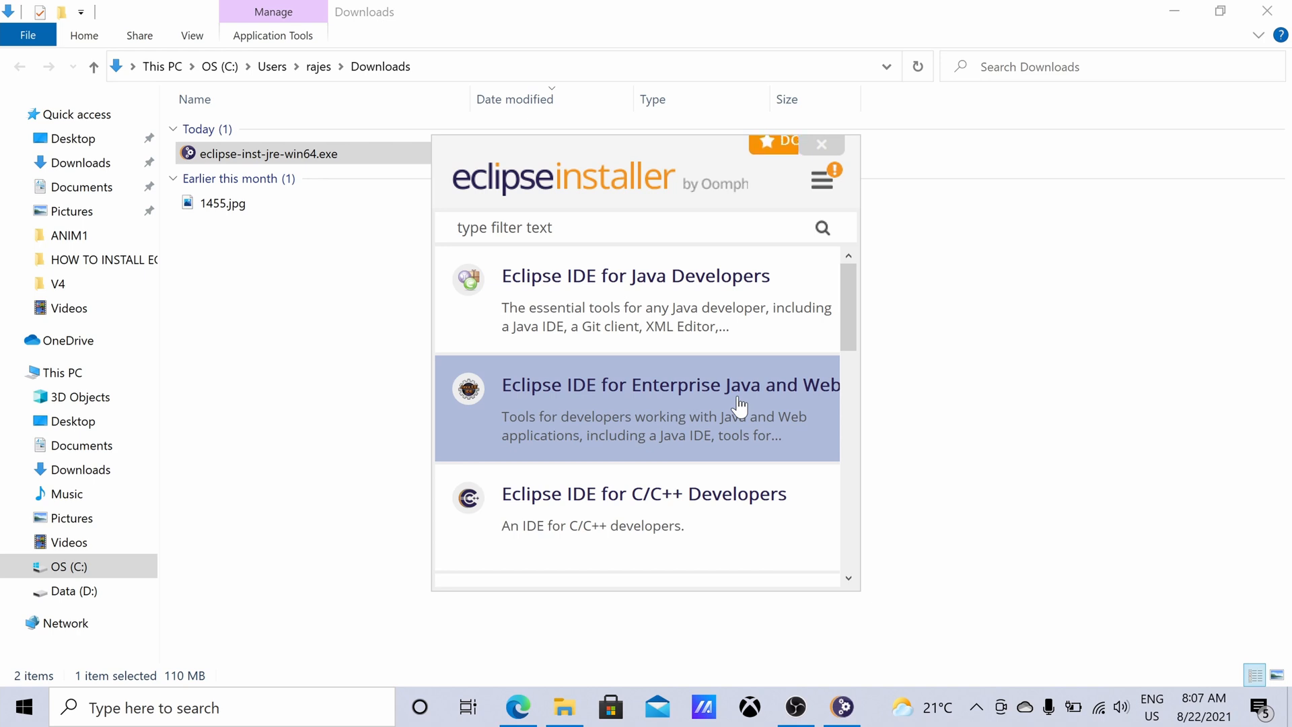
Install Eclipse IDE for Enterprise Java and Web Developers with JRE 16.0.2 as the Java VM
{"action": "left_click", "coordinate": [741, 405]}
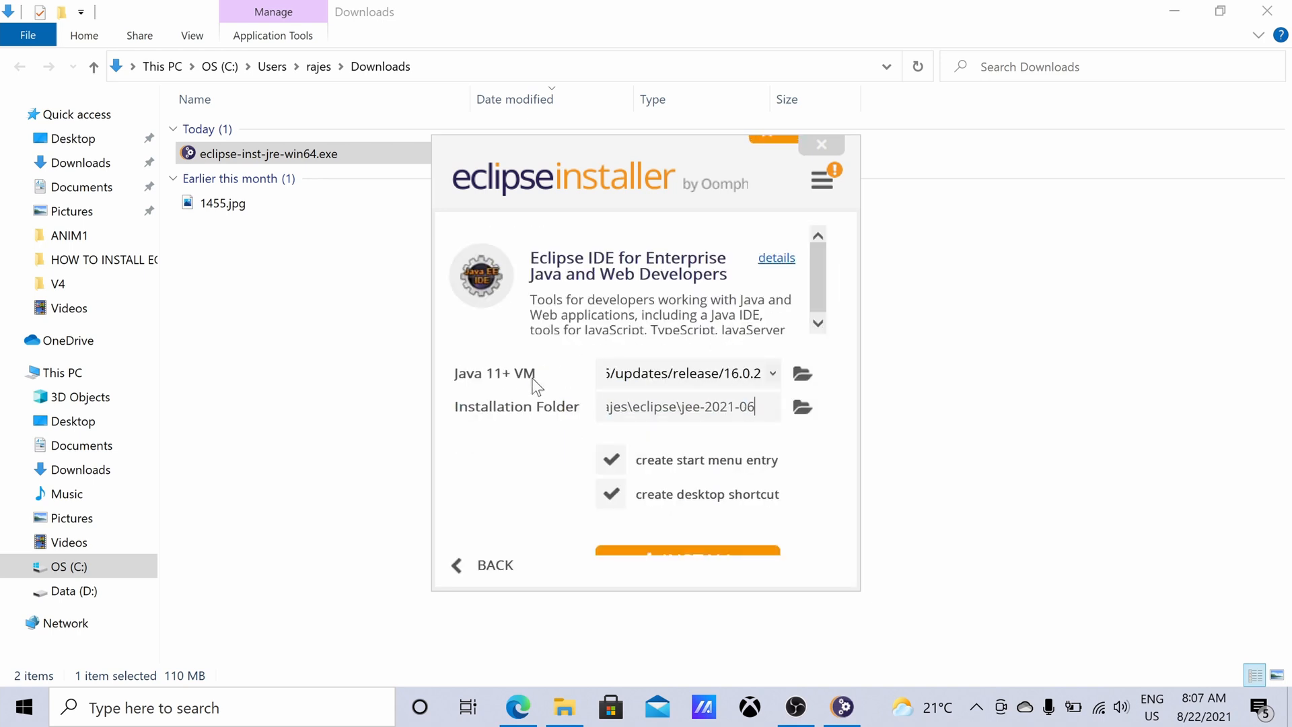
{"action": "left_click", "coordinate": [774, 381]}
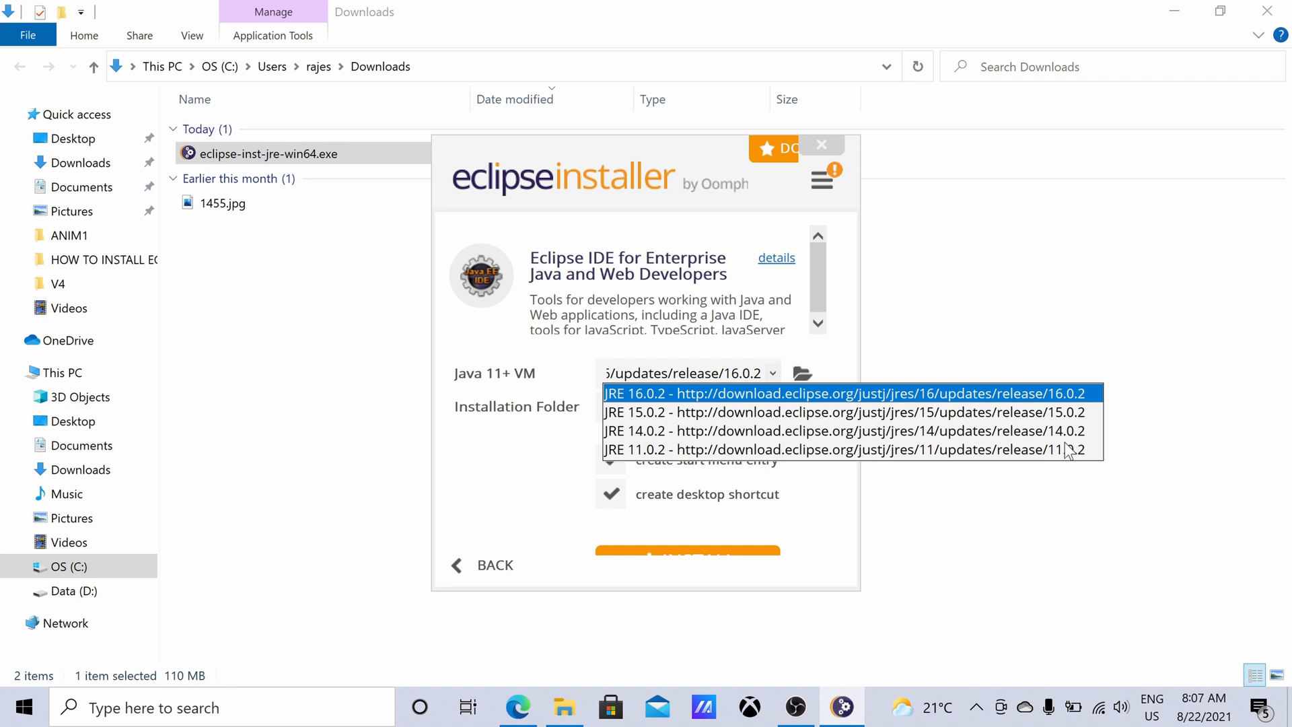
{"action": "left_click", "coordinate": [1066, 400]}
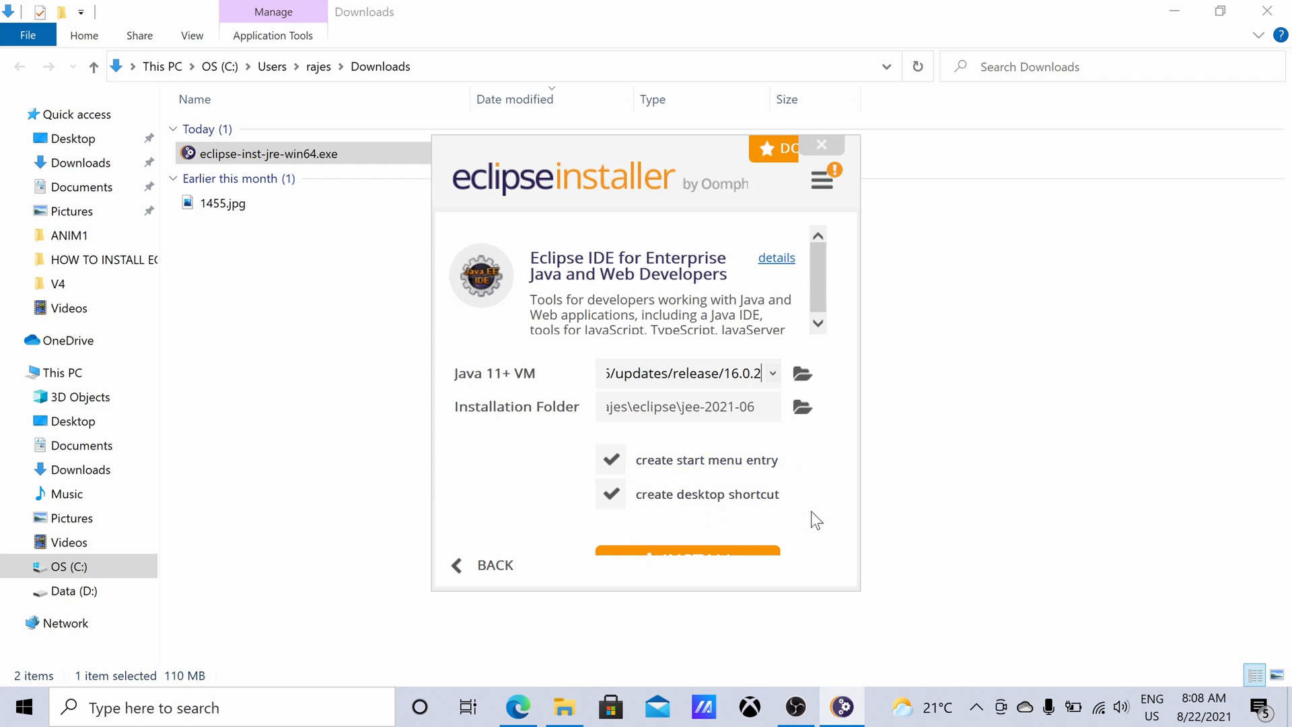
{"action": "left_click_drag", "start_coordinate": [717, 588], "coordinate": [727, 639]}
{"action": "left_click", "coordinate": [697, 564]}
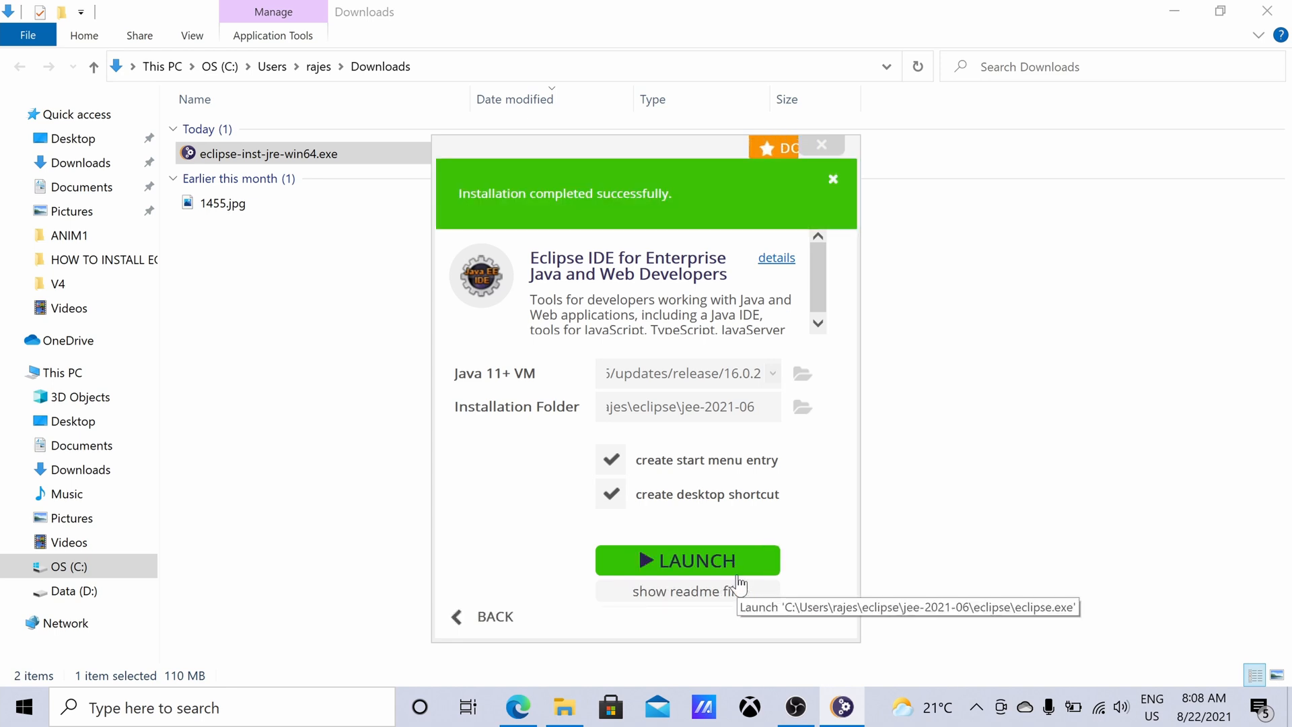
Launch the installed IDE with the proposed eclipse-workspace directory and close the Welcome page in the maximized window
{"action": "left_click", "coordinate": [682, 561]}
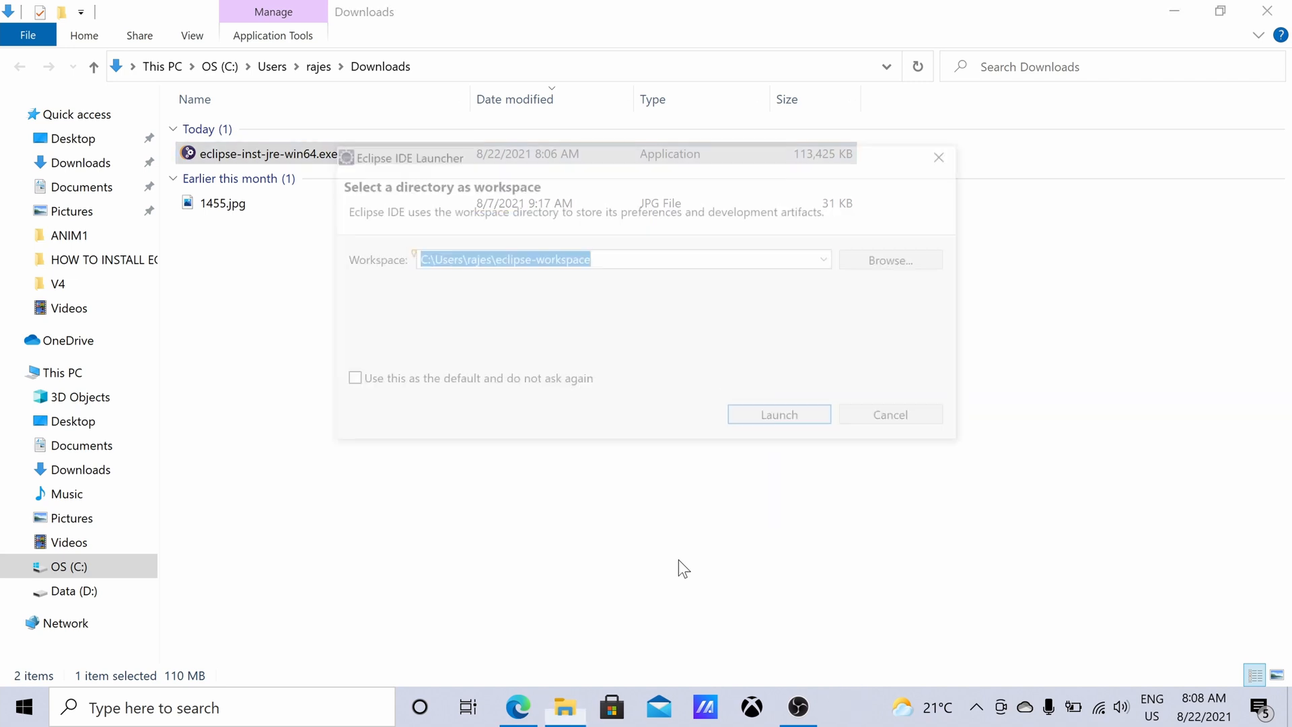
{"action": "left_click", "coordinate": [769, 425]}
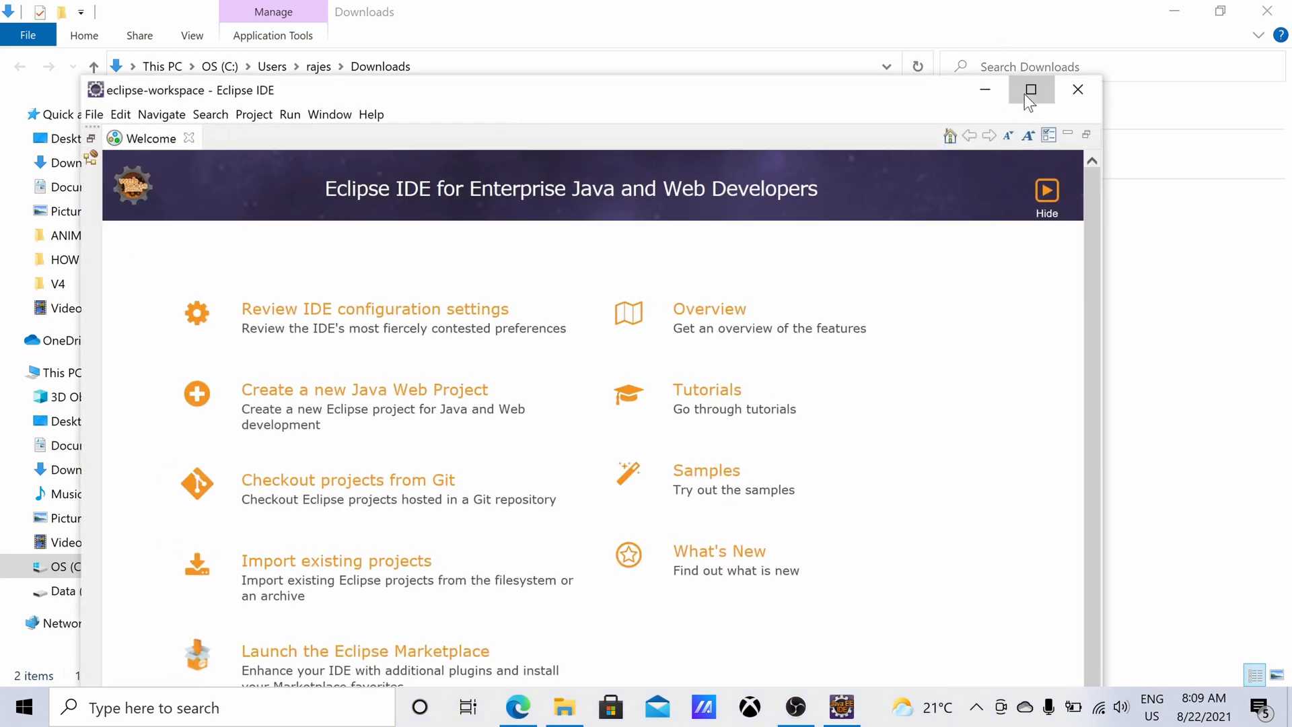
{"action": "left_click", "coordinate": [1029, 90]}
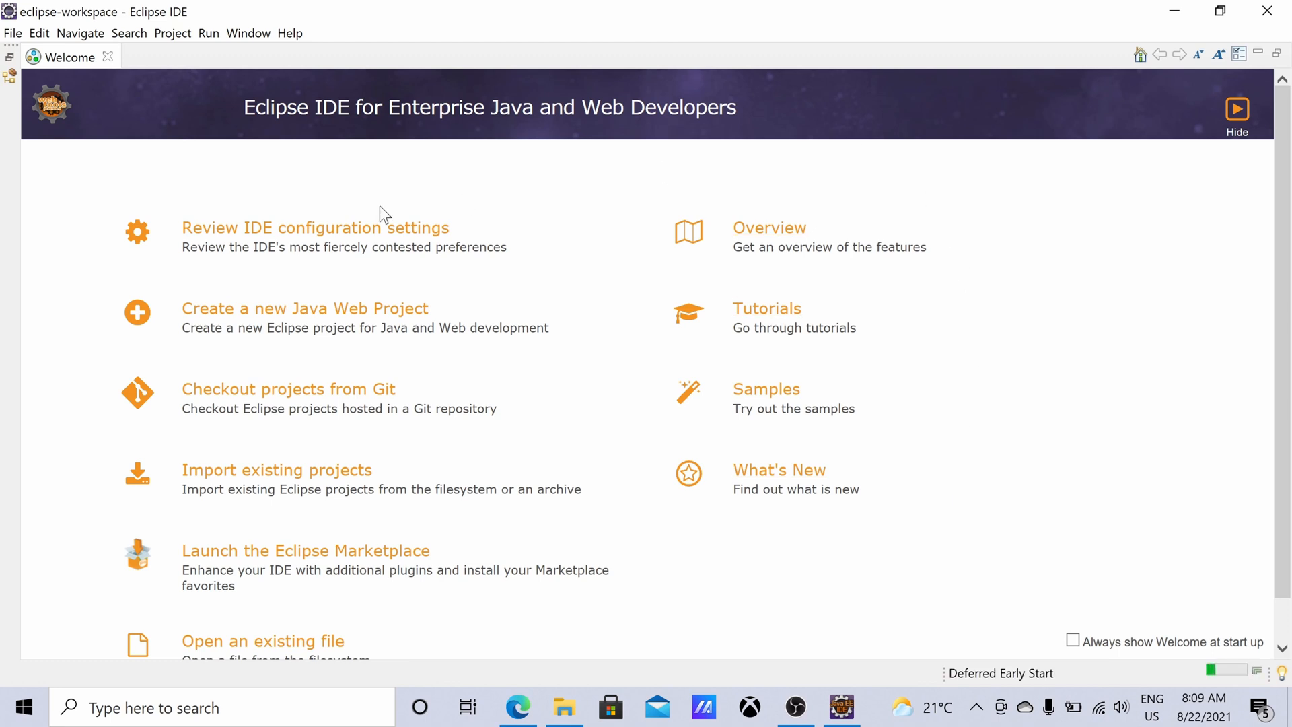
{"action": "left_click", "coordinate": [108, 56]}
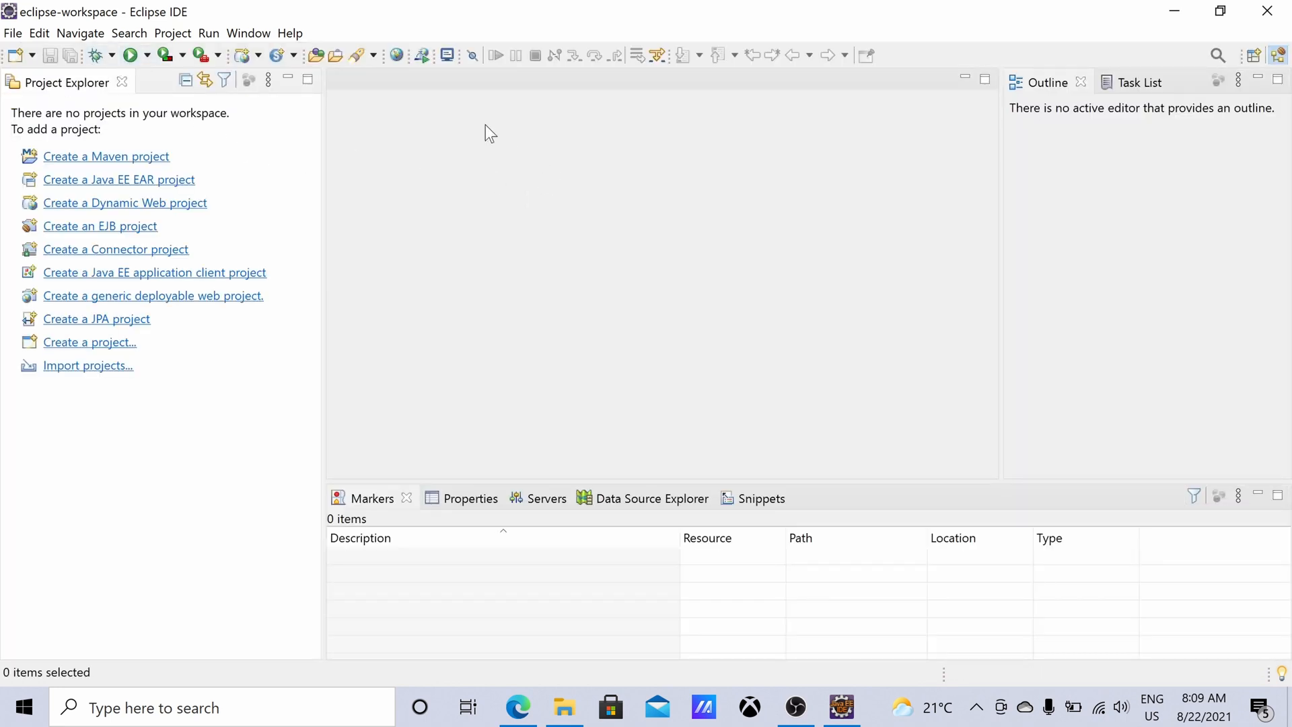
Check the Installed JREs page of the Java preferences, widening the Name column to read it, and close the preferences
{"action": "left_click", "coordinate": [290, 33]}
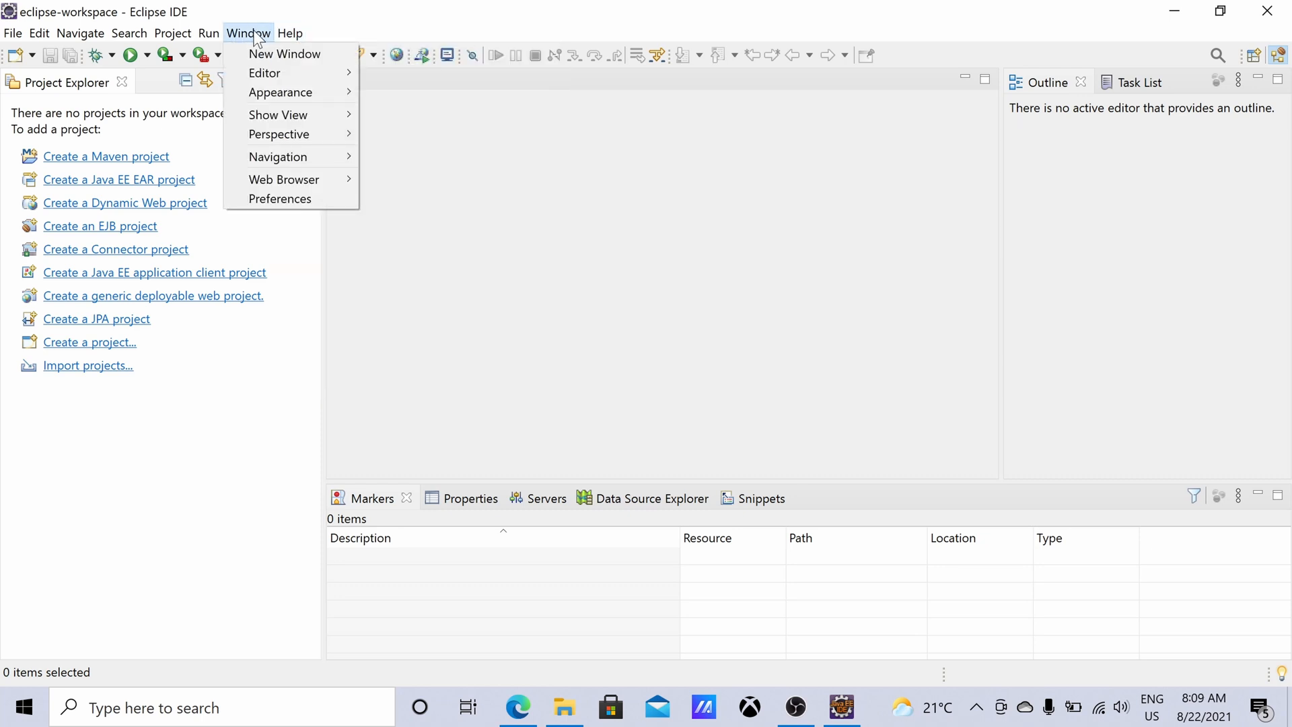
{"action": "left_click", "coordinate": [266, 197]}
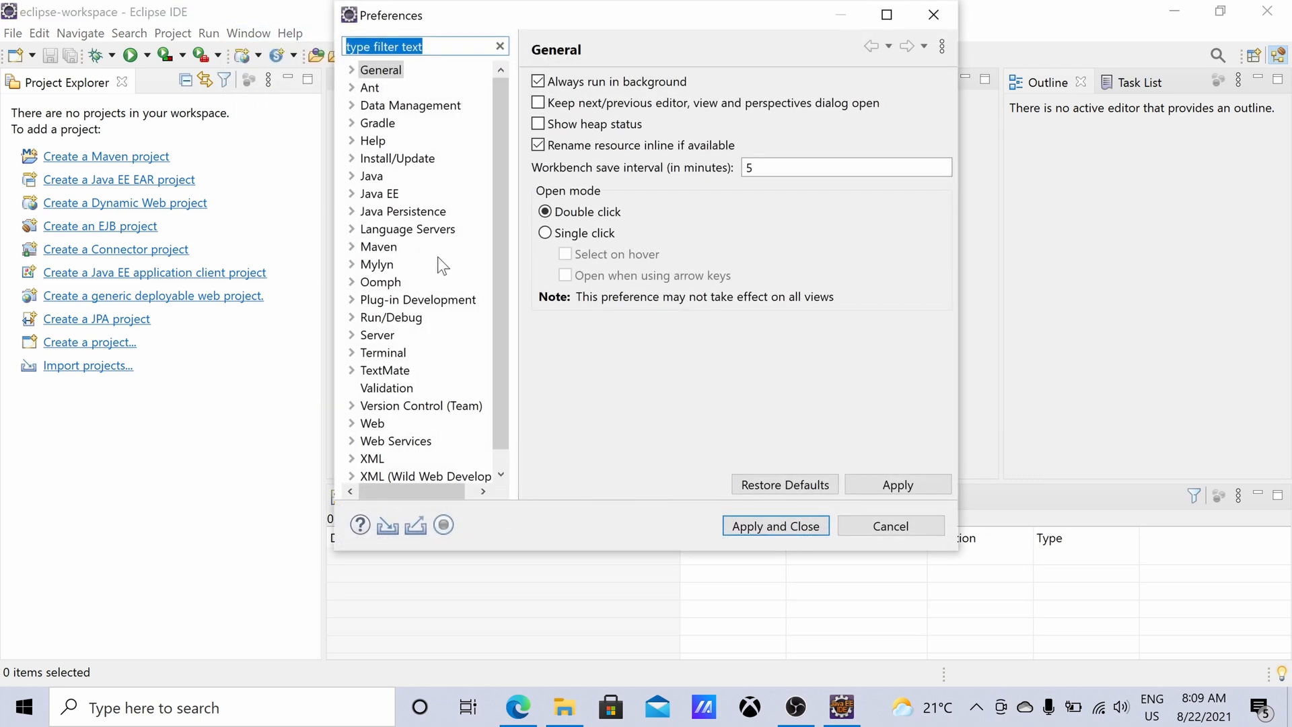
{"action": "left_click", "coordinate": [351, 175]}
{"action": "left_click", "coordinate": [399, 313]}
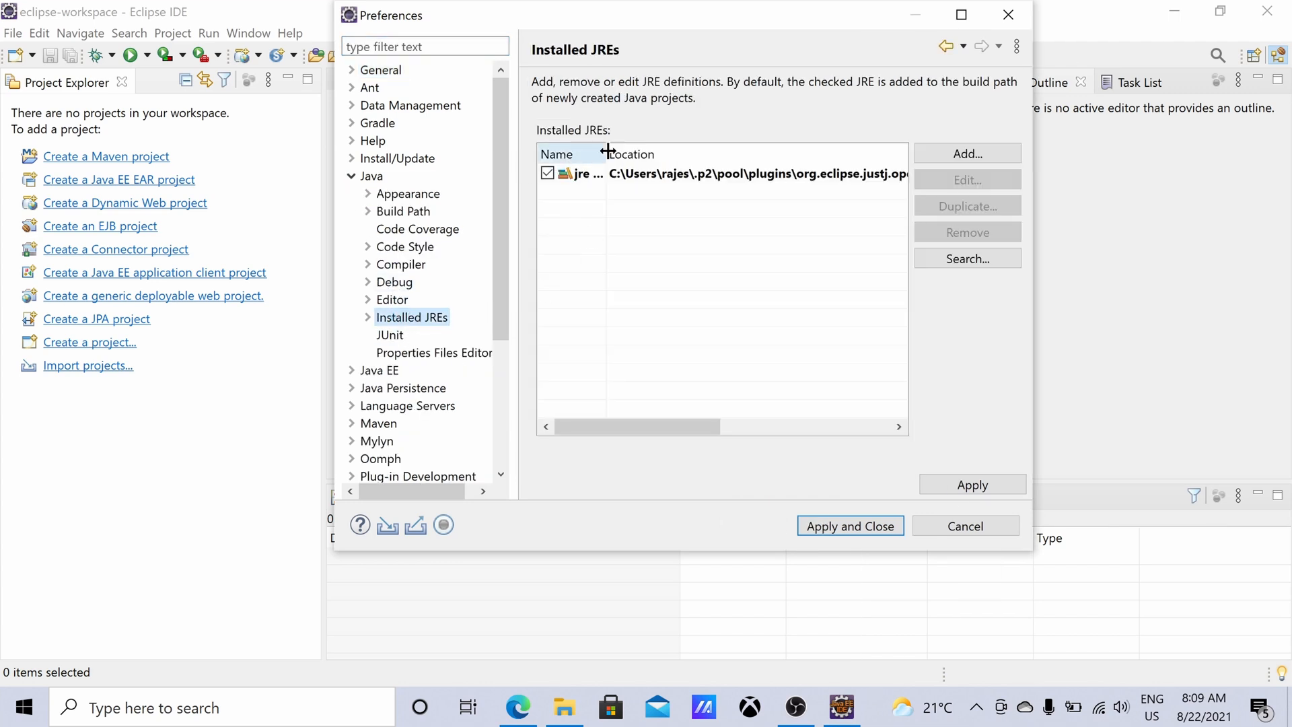
{"action": "left_click_drag", "start_coordinate": [607, 152], "coordinate": [718, 150]}
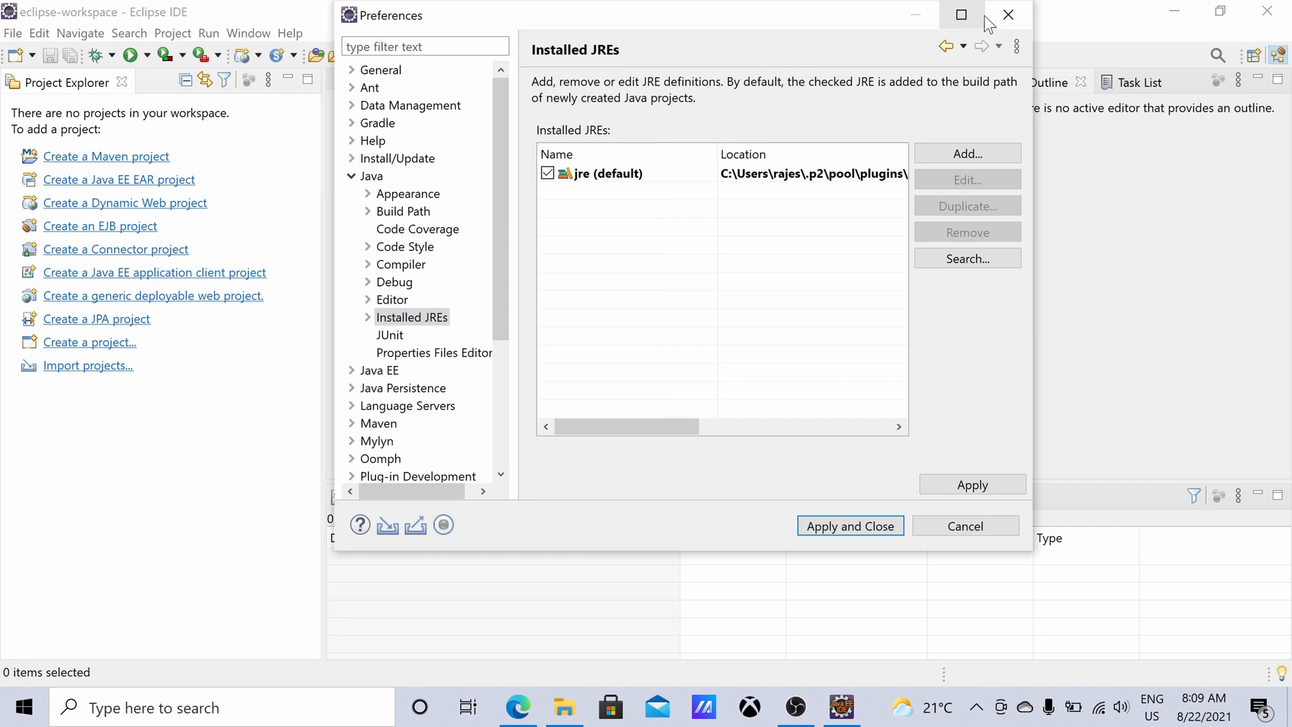
{"action": "left_click", "coordinate": [1007, 14]}
Filter the configuration in Eclipse's installation details for eclipse.vm to check the Java VM in use, and close the dialogs
{"action": "left_click", "coordinate": [290, 33]}
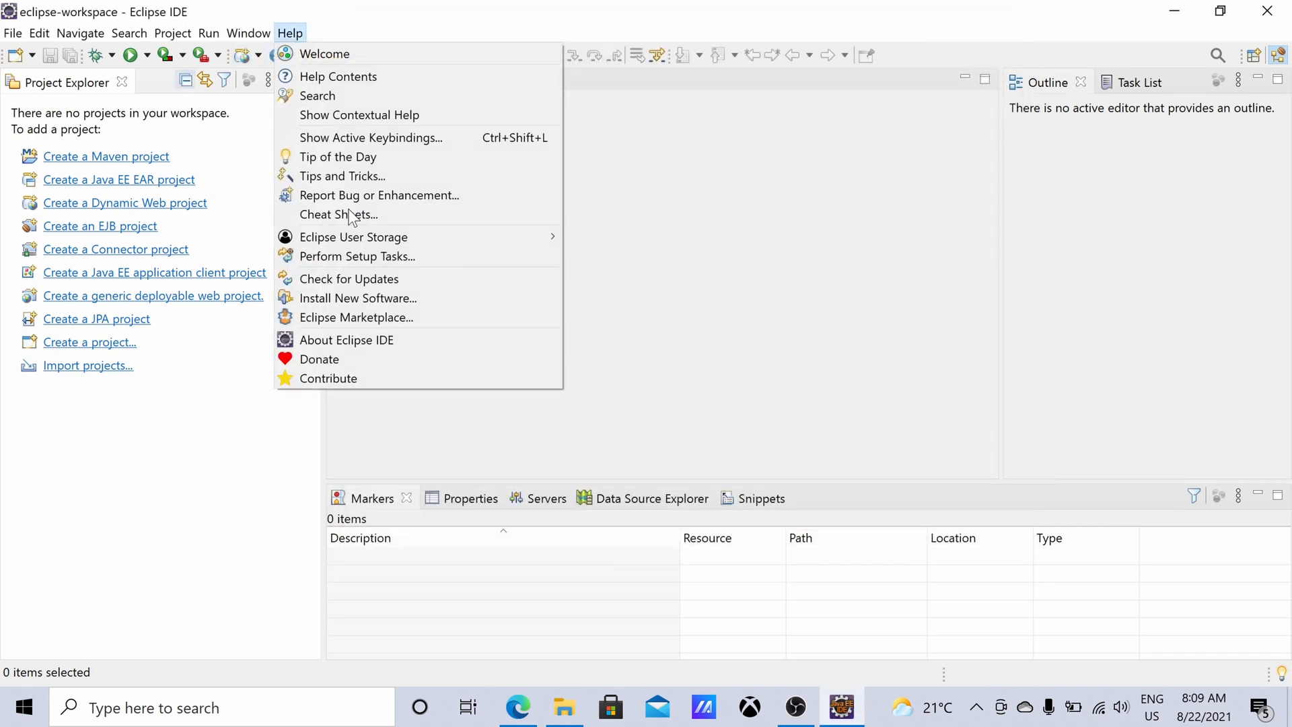
{"action": "left_click", "coordinate": [332, 341]}
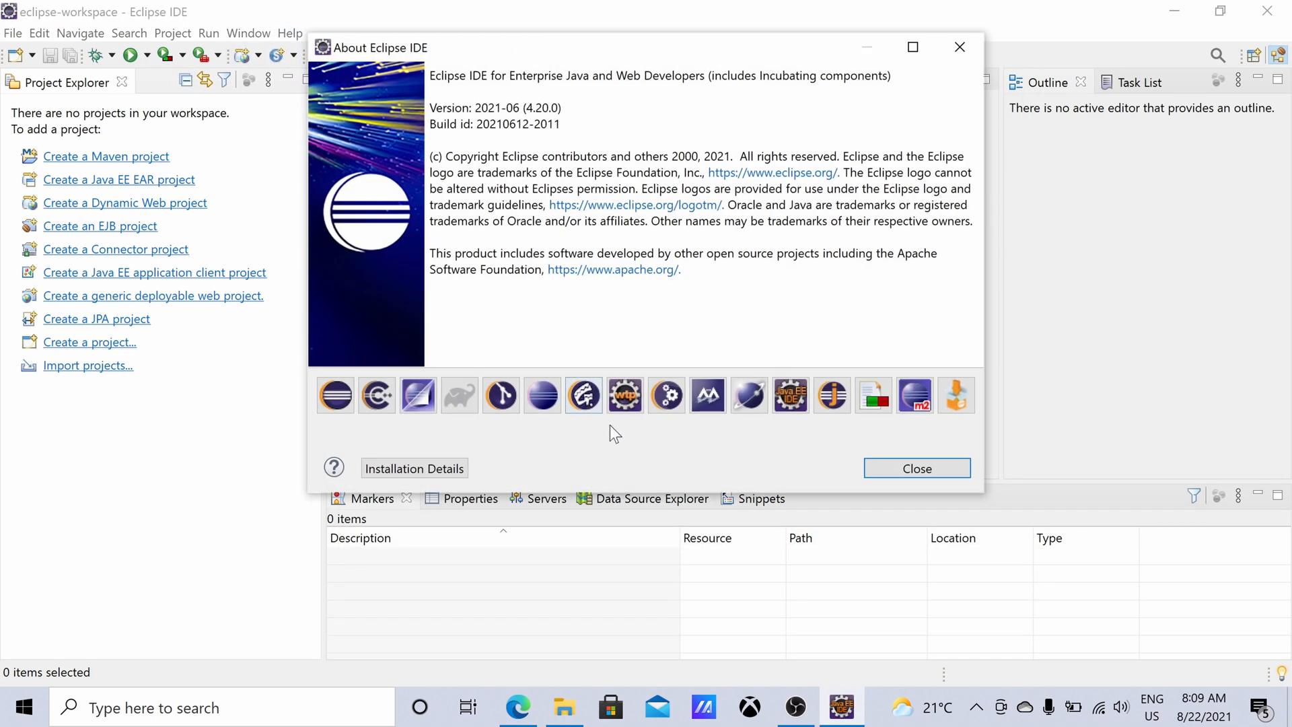
{"action": "left_click", "coordinate": [440, 470]}
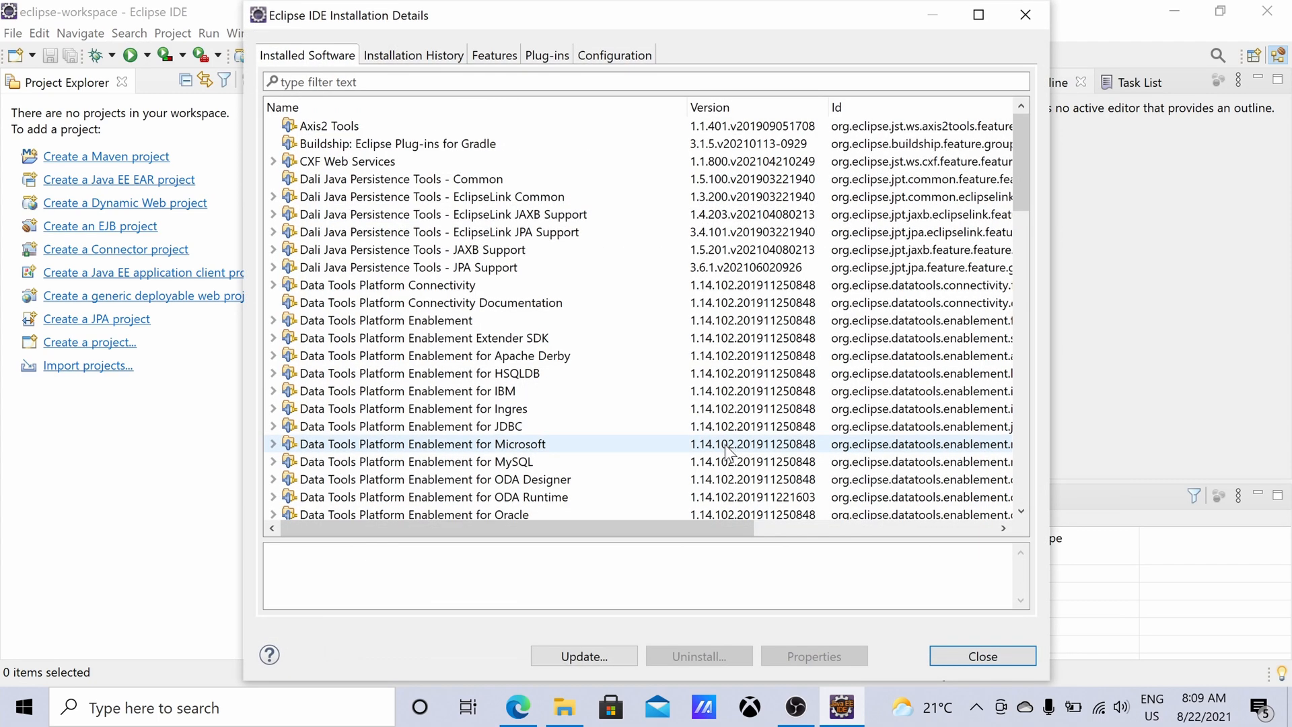
{"action": "left_click", "coordinate": [587, 57]}
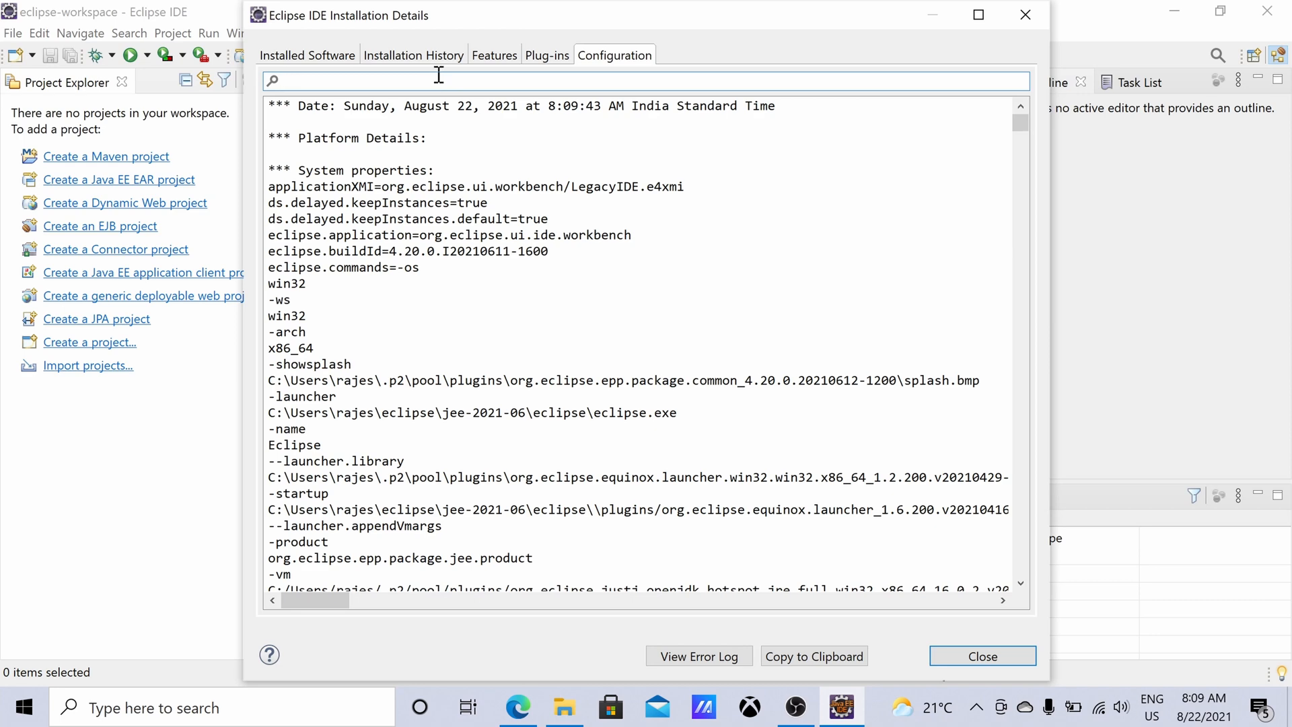
{"action": "type", "text": "eclipse."}
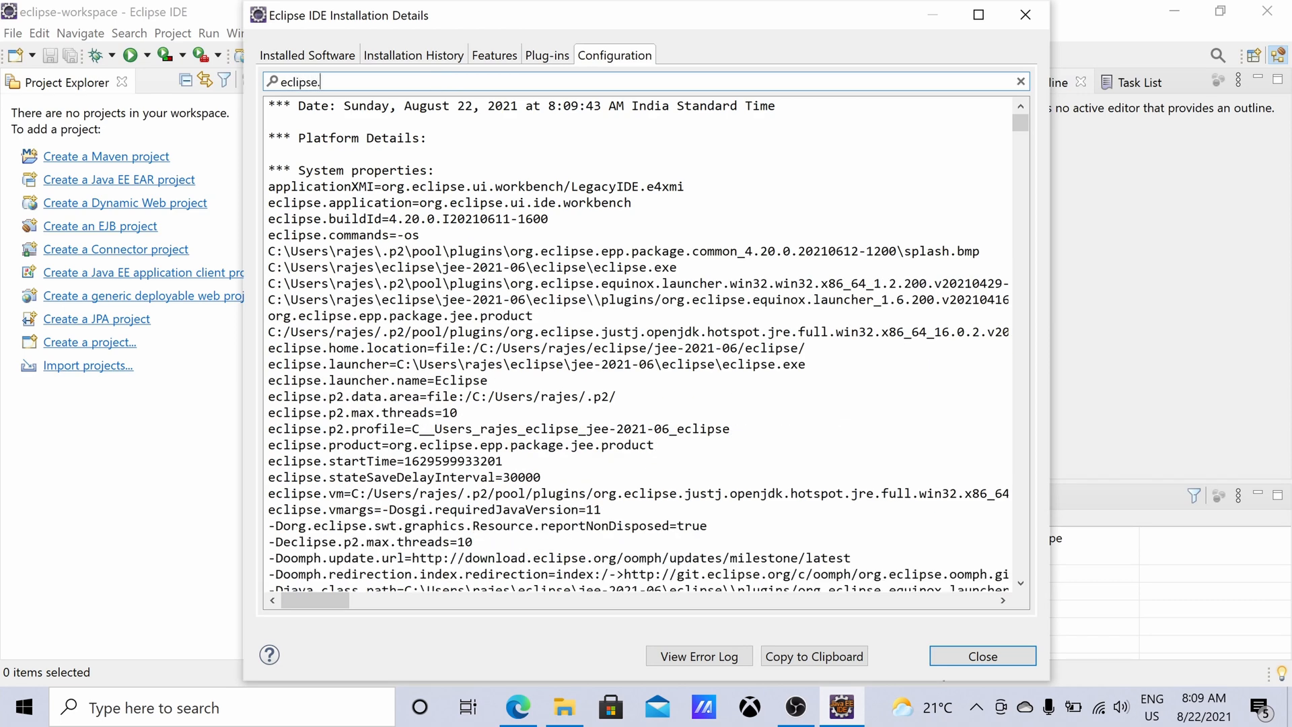
{"action": "type", "text": "vm"}
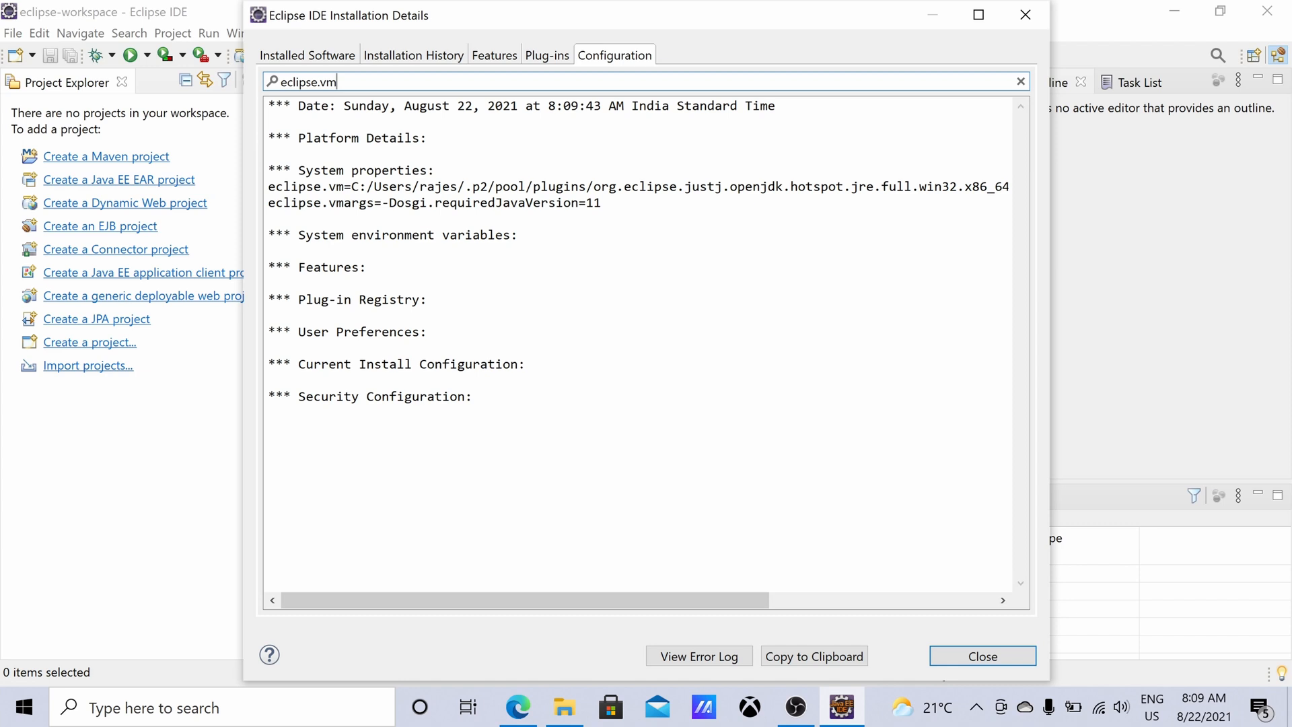
{"action": "left_click_drag", "start_coordinate": [632, 598], "coordinate": [551, 552]}
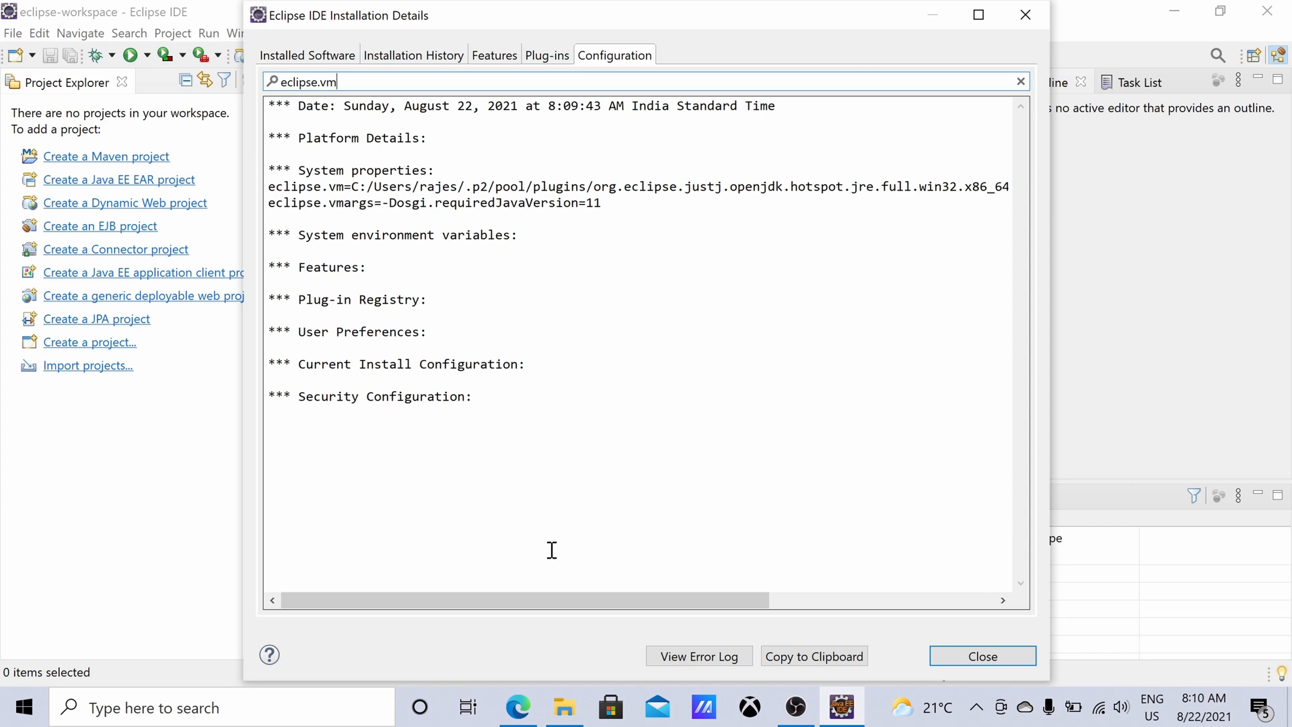
{"action": "left_click", "coordinate": [1044, 23]}
{"action": "left_click", "coordinate": [959, 48]}
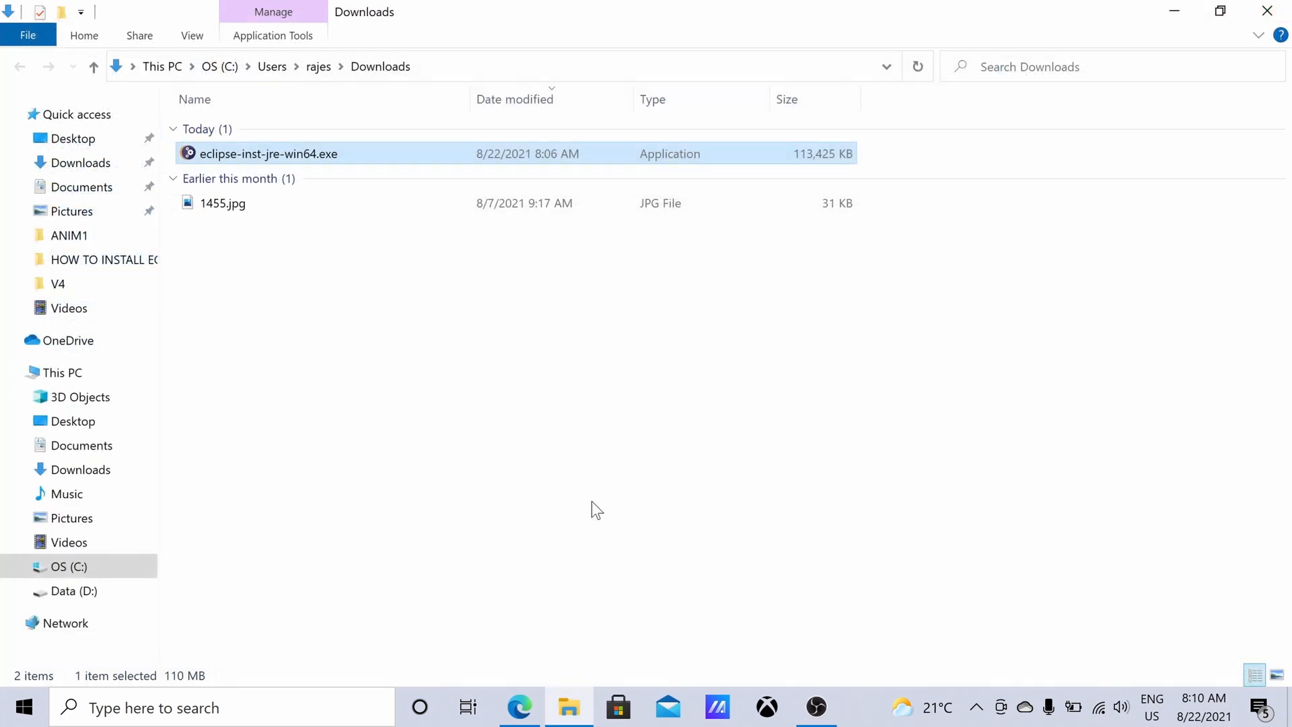
Switch to Edge, search for "oracle jdk latest version" in a new tab, and open Oracle's Java SE Development Kit 16 downloads page
{"action": "left_click", "coordinate": [519, 706]}
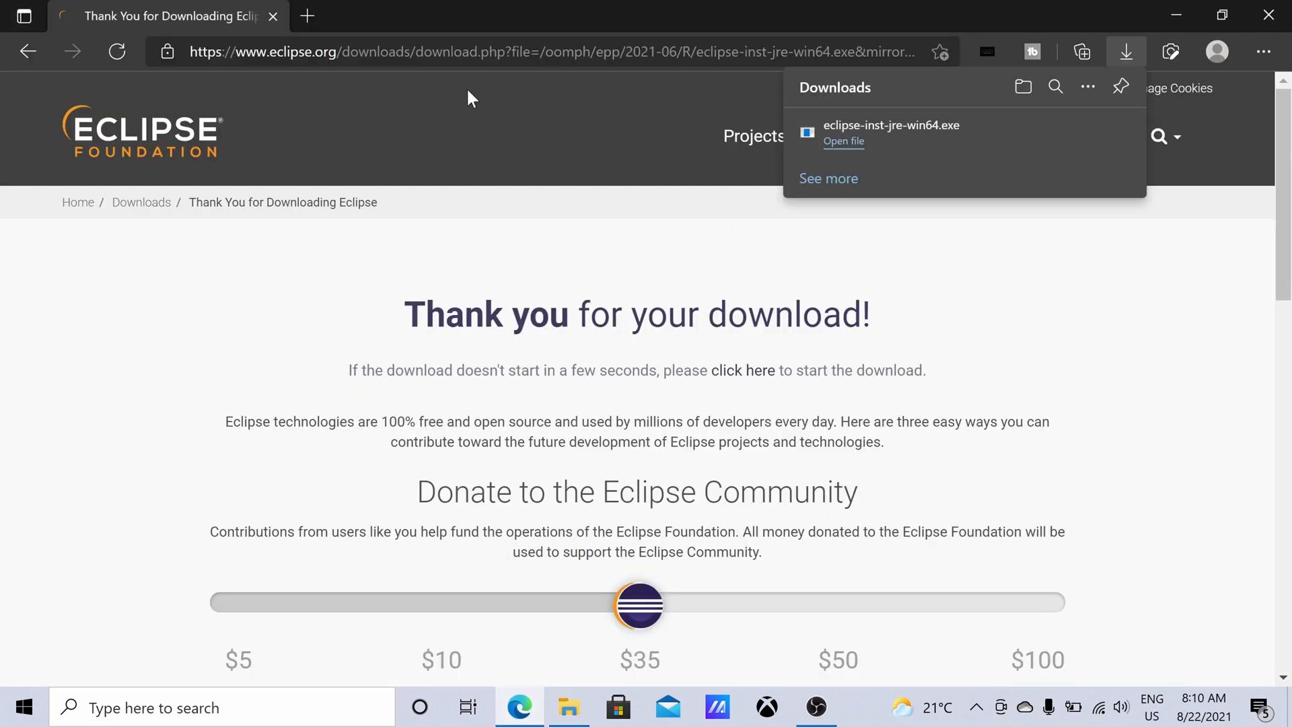
{"action": "left_click", "coordinate": [308, 16]}
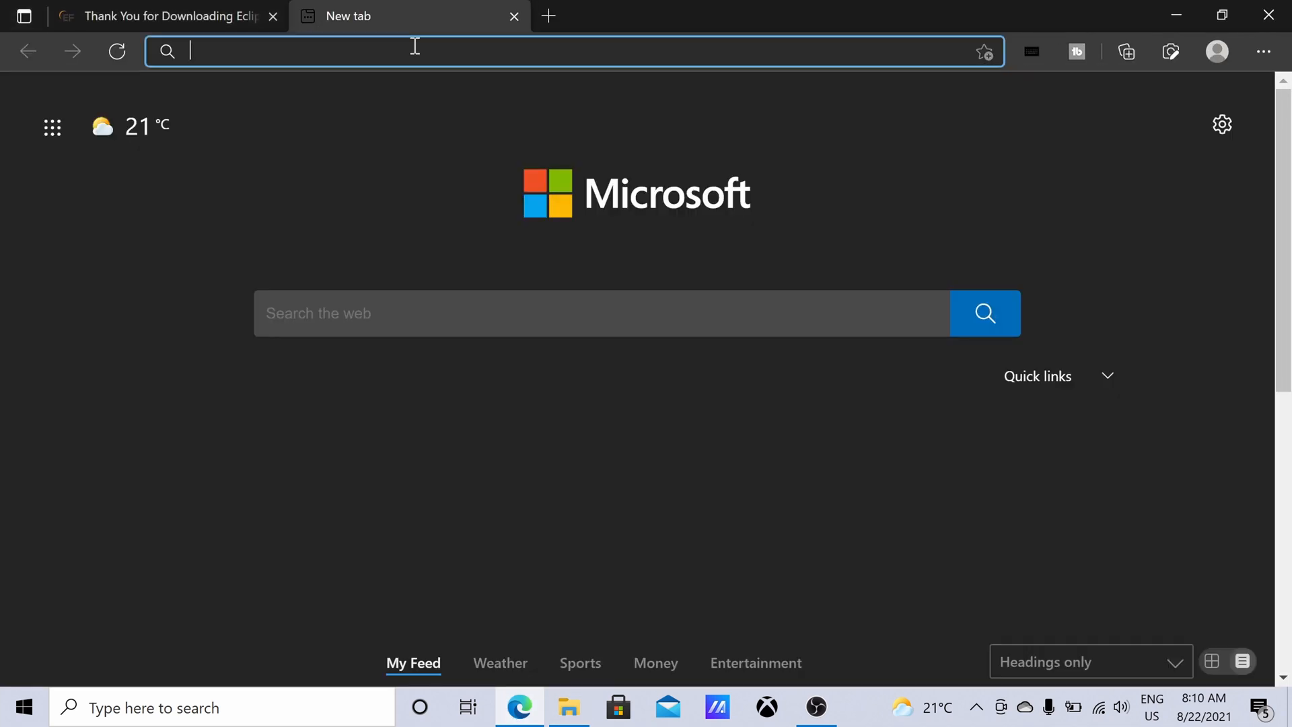
{"action": "type", "text": "Oracle"}
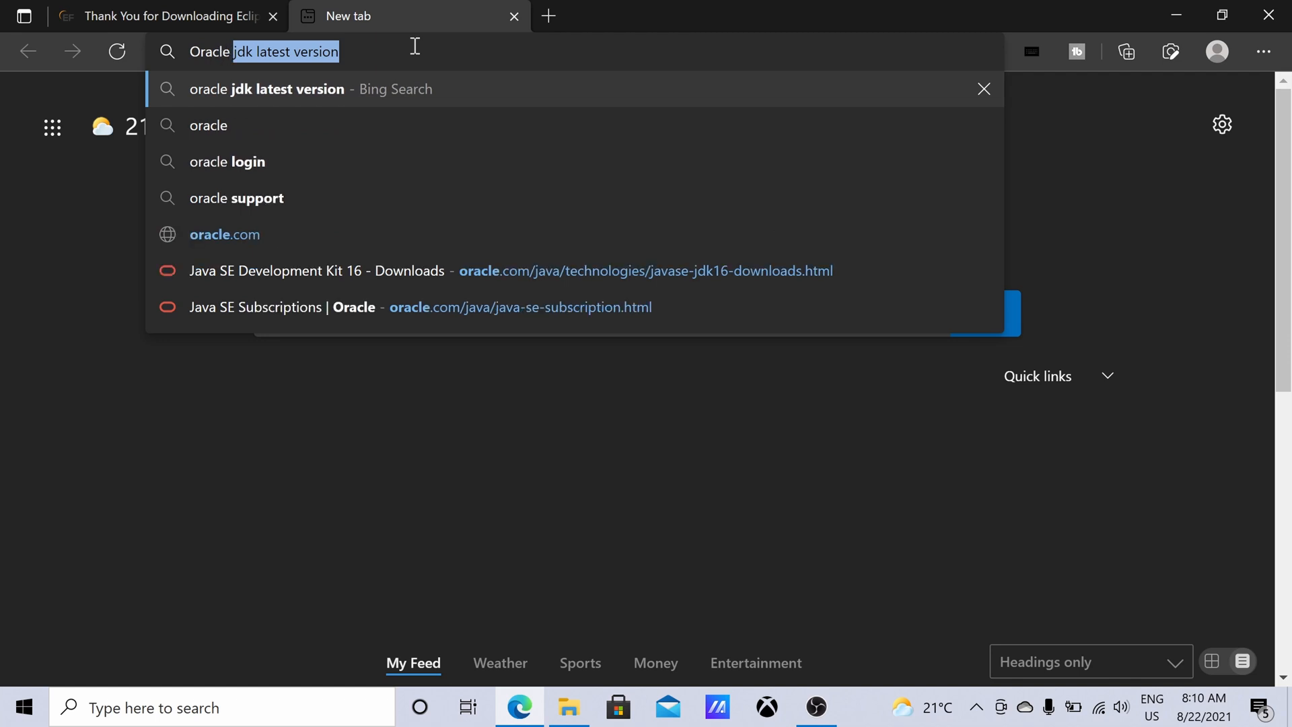
{"action": "key", "text": "Return"}
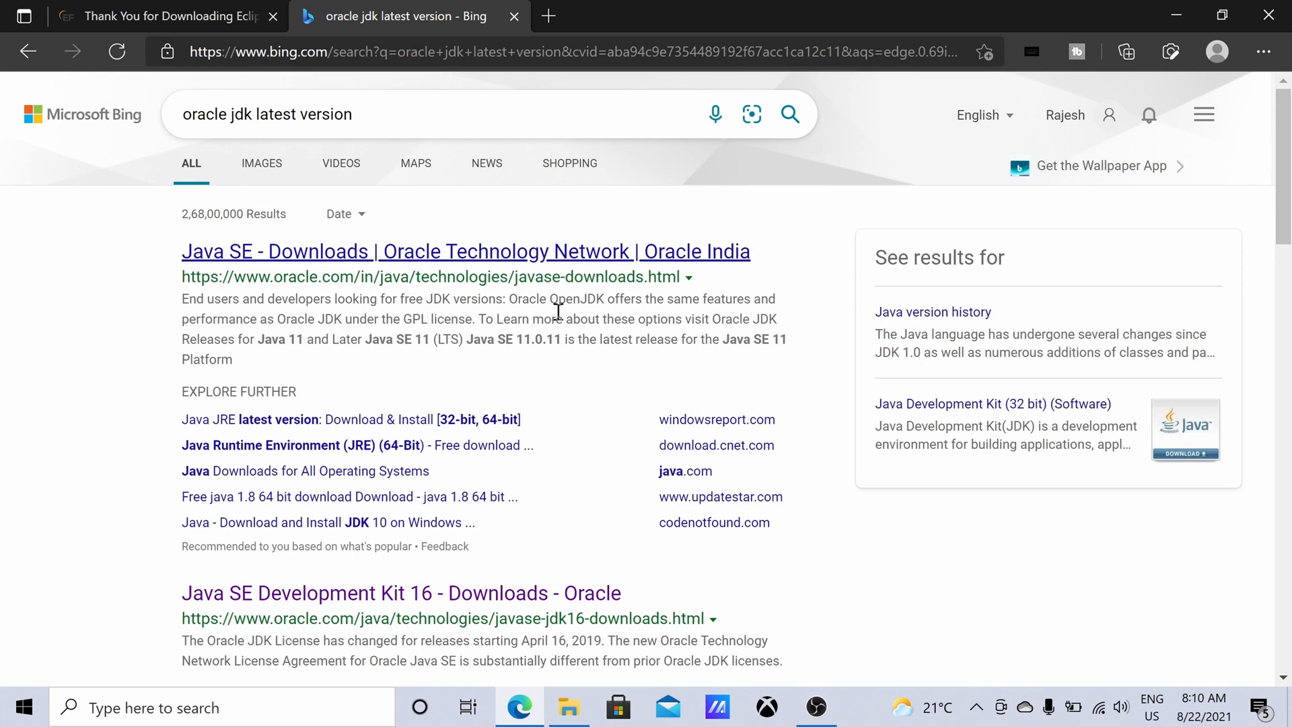
{"action": "scroll", "coordinate": [570, 341], "scroll_direction": "down", "scroll_amount": 3}
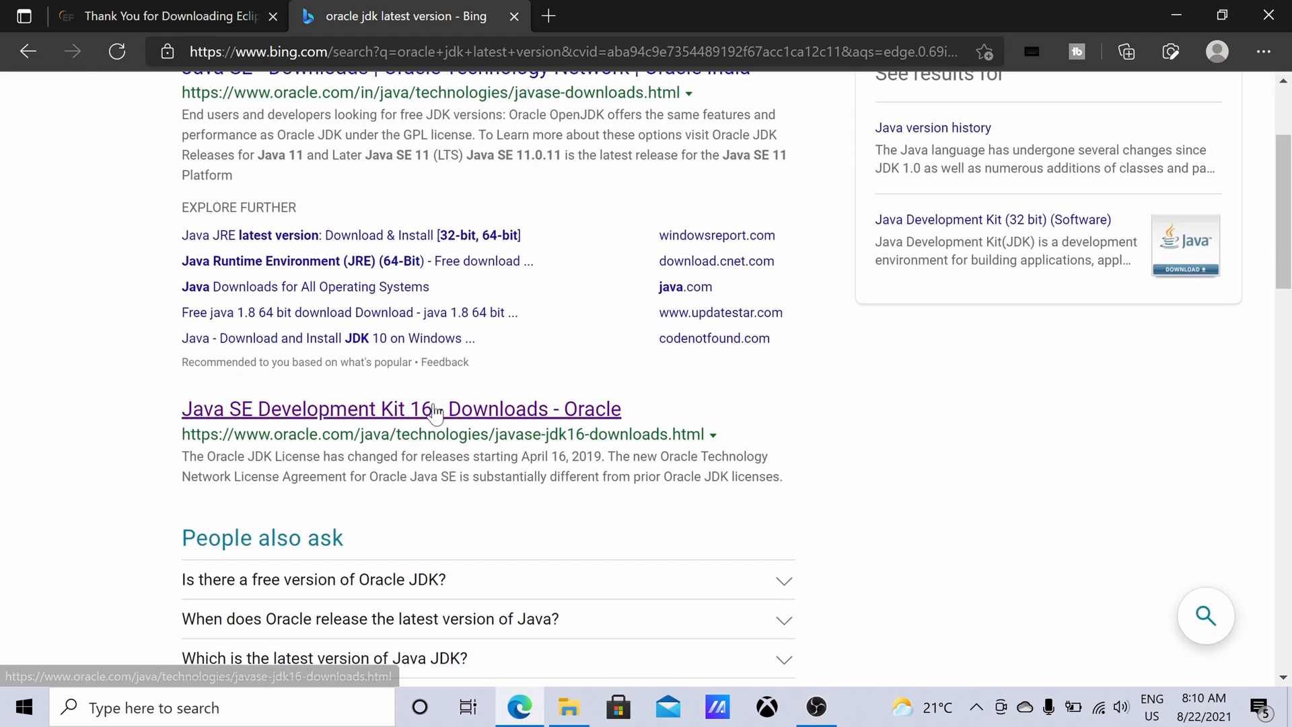
{"action": "left_click", "coordinate": [434, 409]}
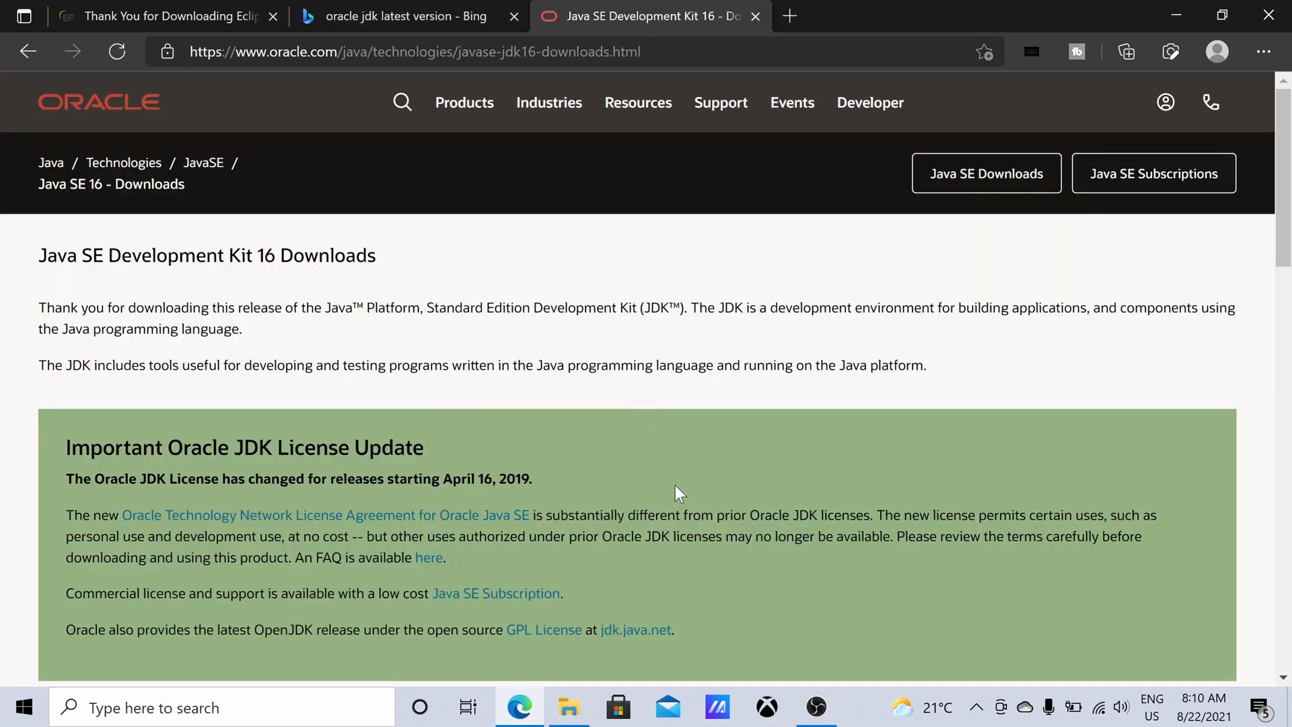
Read the Important Oracle JDK License Update notice, highlighting the permitted uses and the restrictions on other uses
{"action": "scroll", "coordinate": [676, 486], "scroll_direction": "down", "scroll_amount": 5}
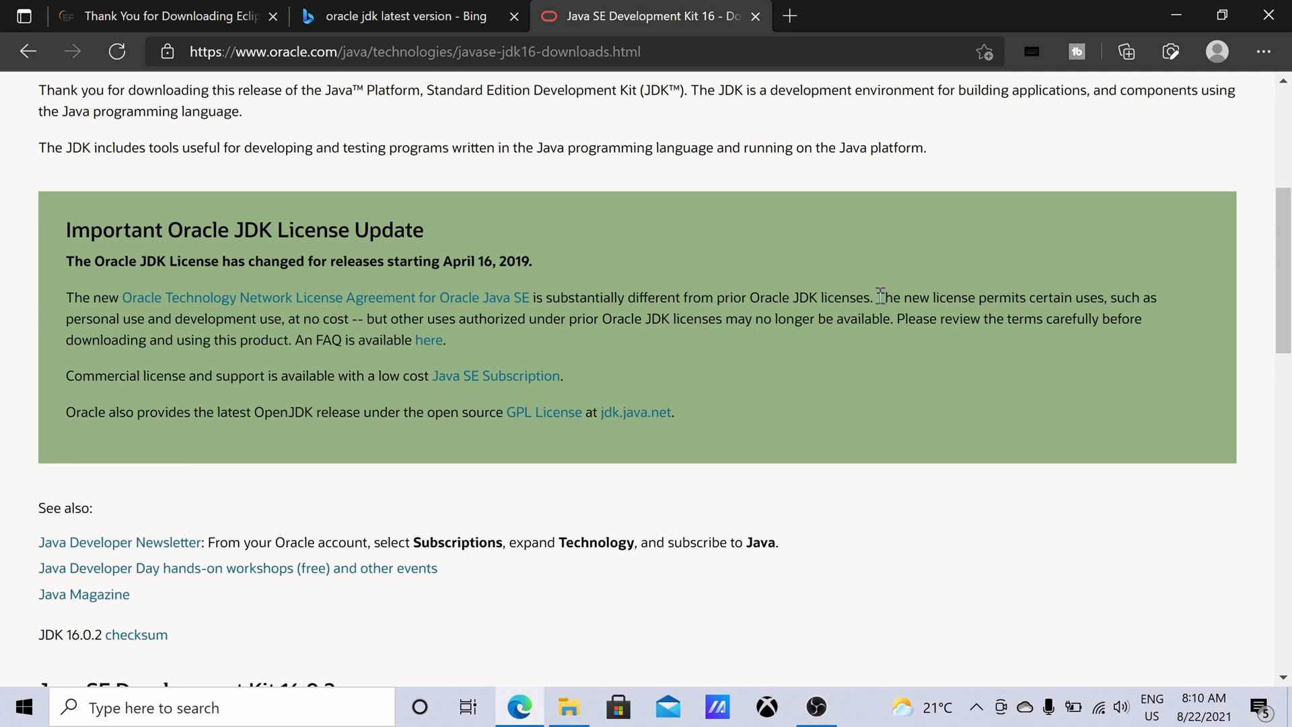
{"action": "left_click_drag", "start_coordinate": [880, 297], "coordinate": [283, 319]}
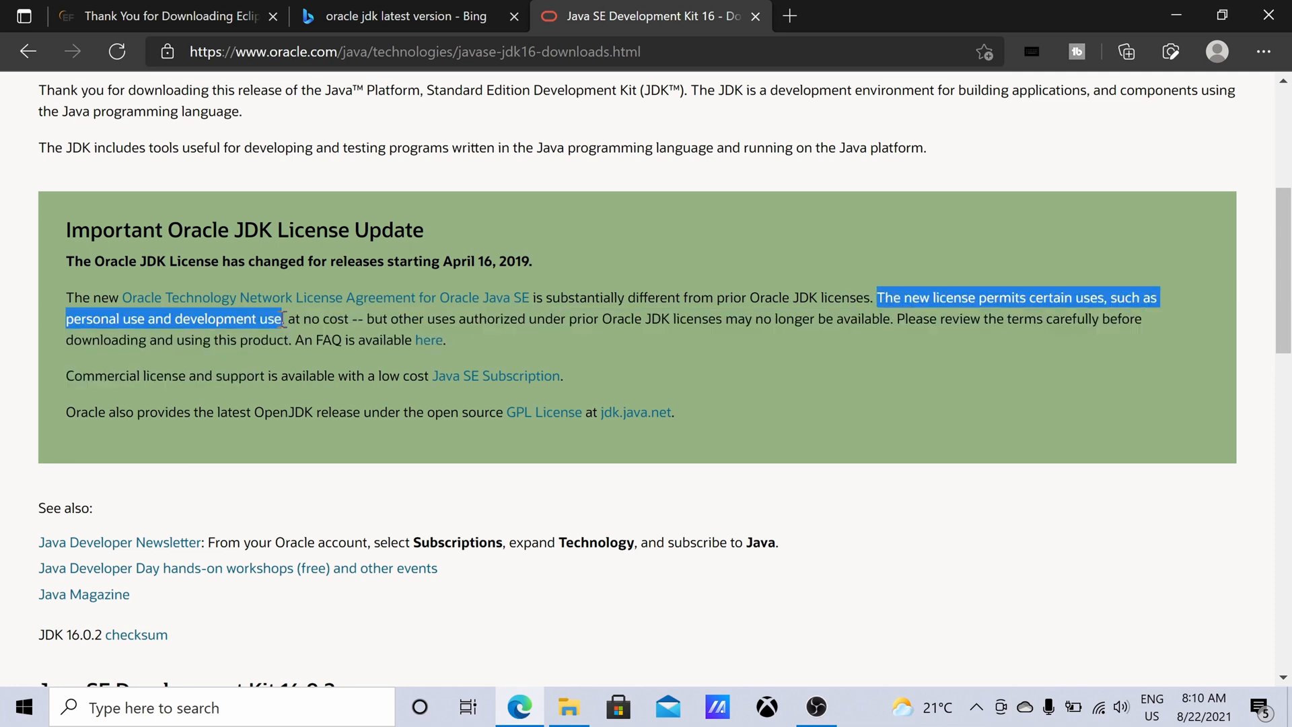
{"action": "left_click_drag", "start_coordinate": [283, 319], "coordinate": [454, 340]}
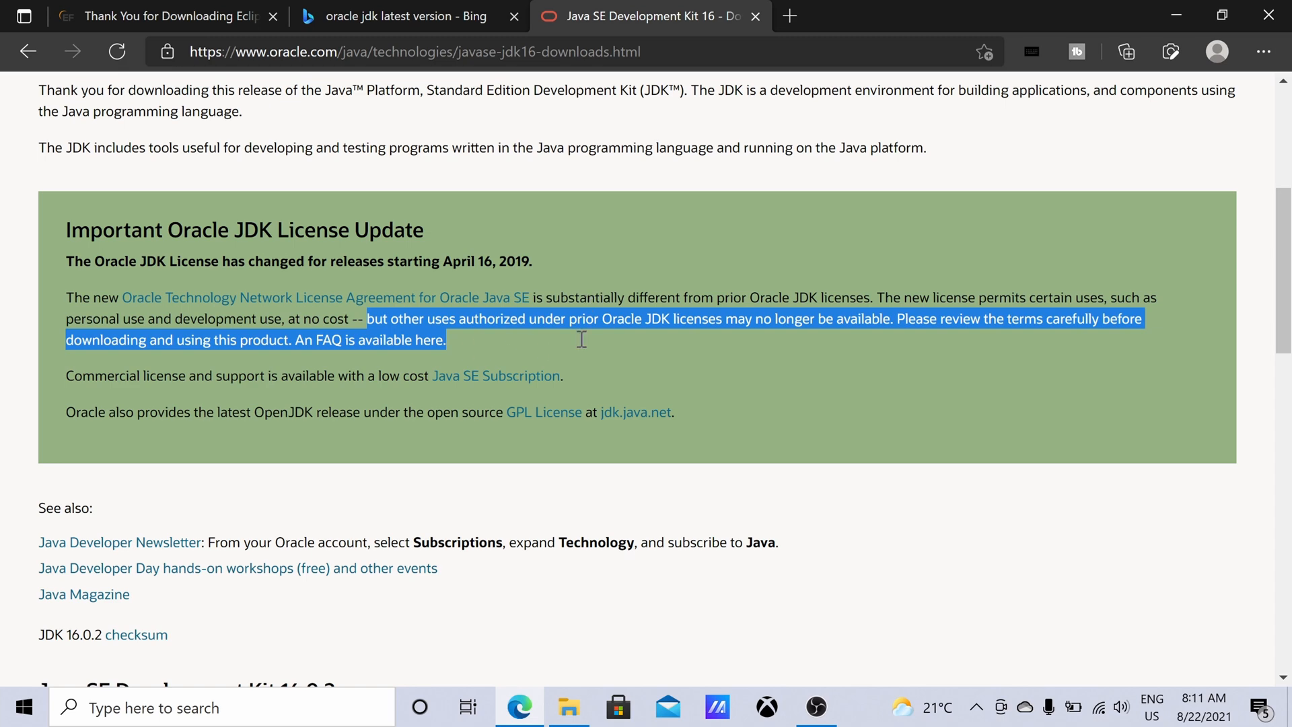
Download the Windows x64 Installer jdk-16.0.2_windows-x64_bin.exe, accepting the Oracle Technology Network License Agreement
{"action": "scroll", "coordinate": [687, 421], "scroll_direction": "down", "scroll_amount": 6}
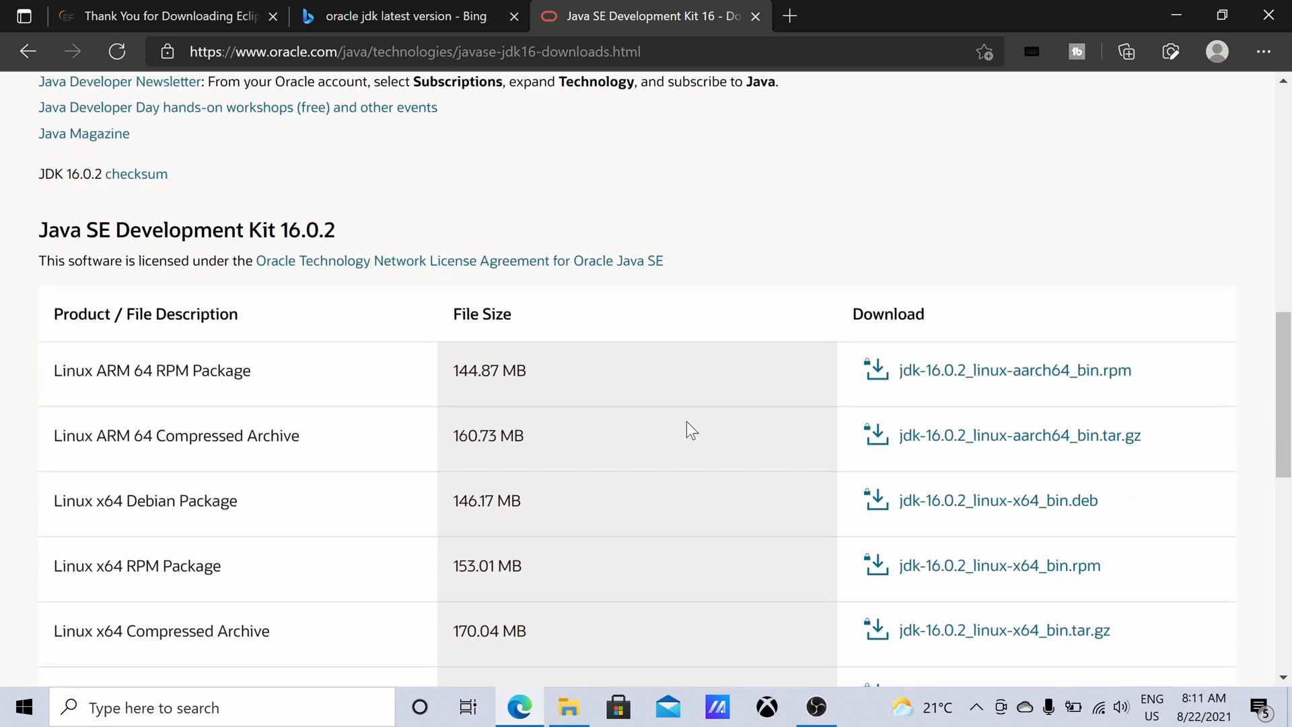
{"action": "scroll", "coordinate": [686, 423], "scroll_direction": "down", "scroll_amount": 1}
{"action": "scroll", "coordinate": [184, 462], "scroll_direction": "down", "scroll_amount": 3}
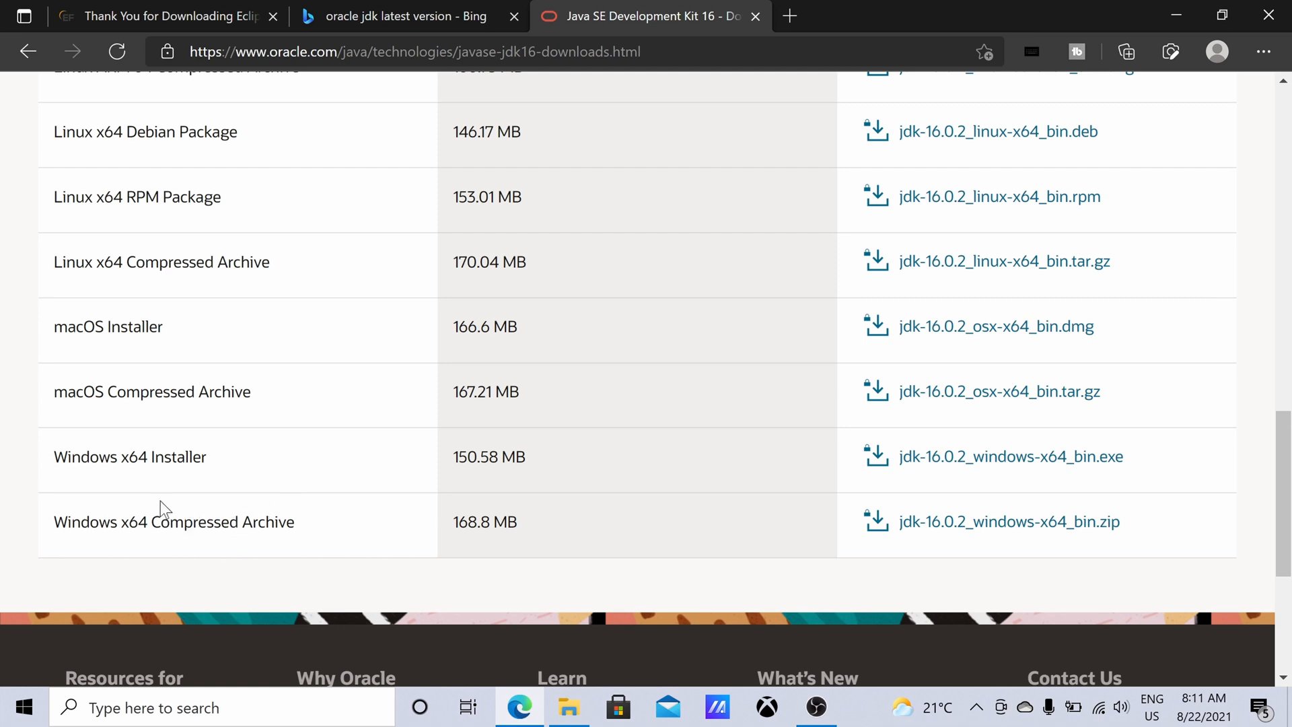
{"action": "left_click_drag", "start_coordinate": [54, 522], "coordinate": [330, 528]}
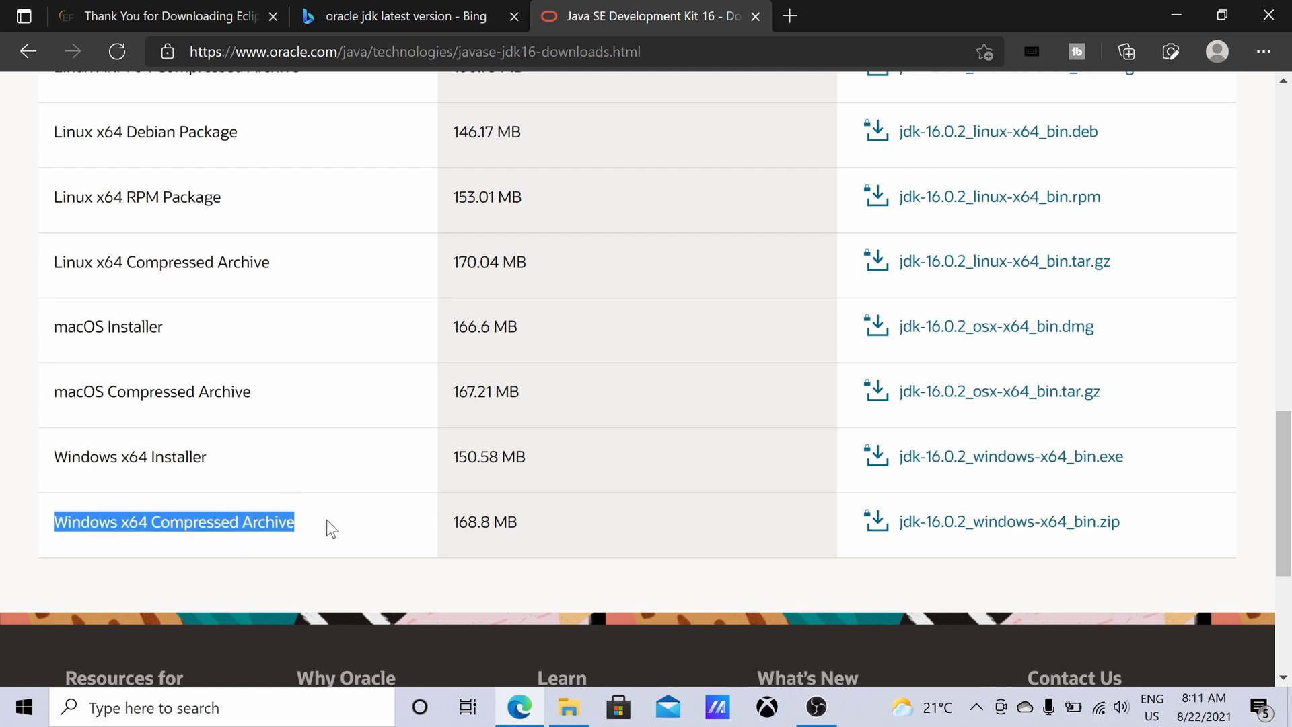
{"action": "left_click", "coordinate": [978, 458]}
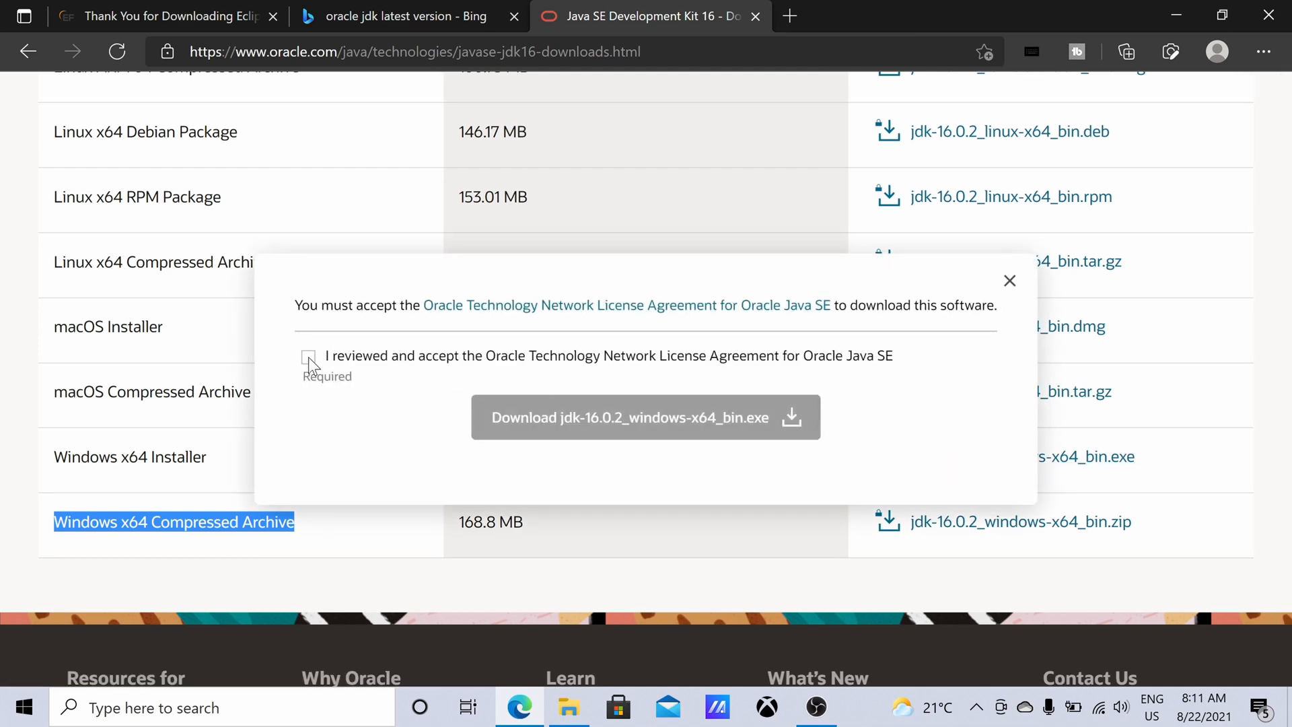
{"action": "left_click", "coordinate": [309, 358]}
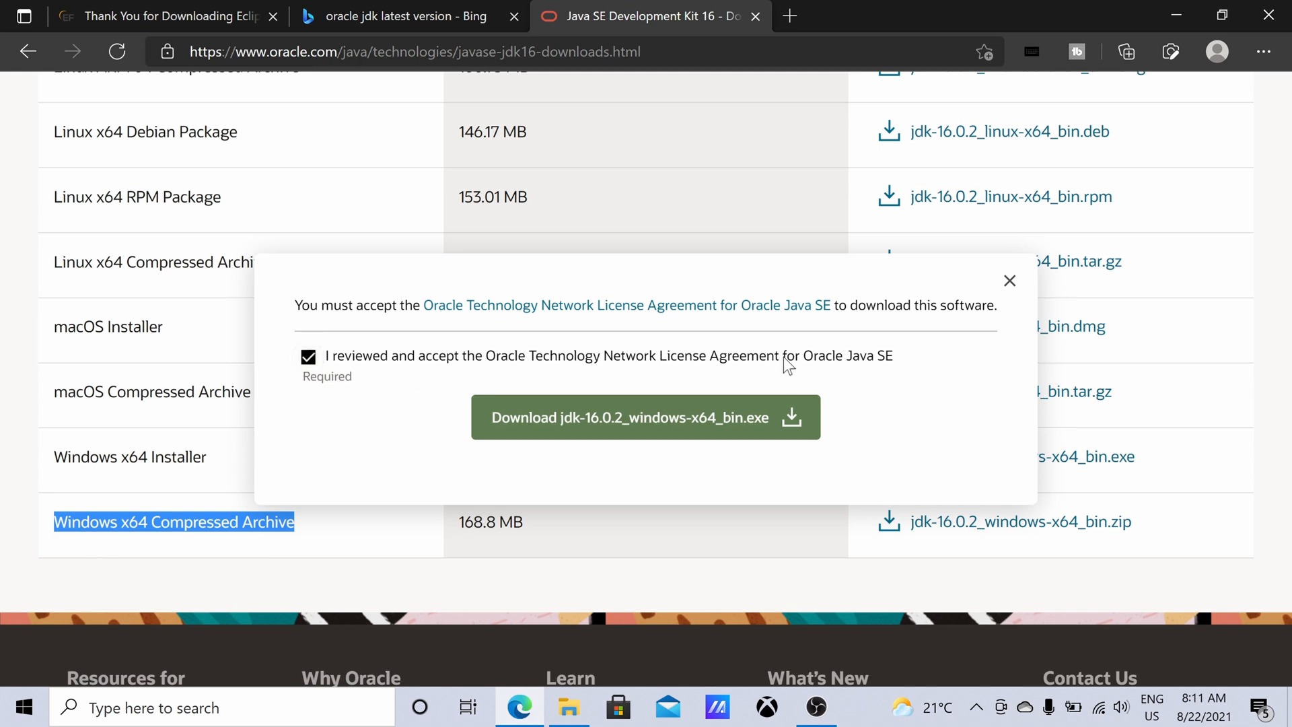
{"action": "left_click", "coordinate": [613, 421]}
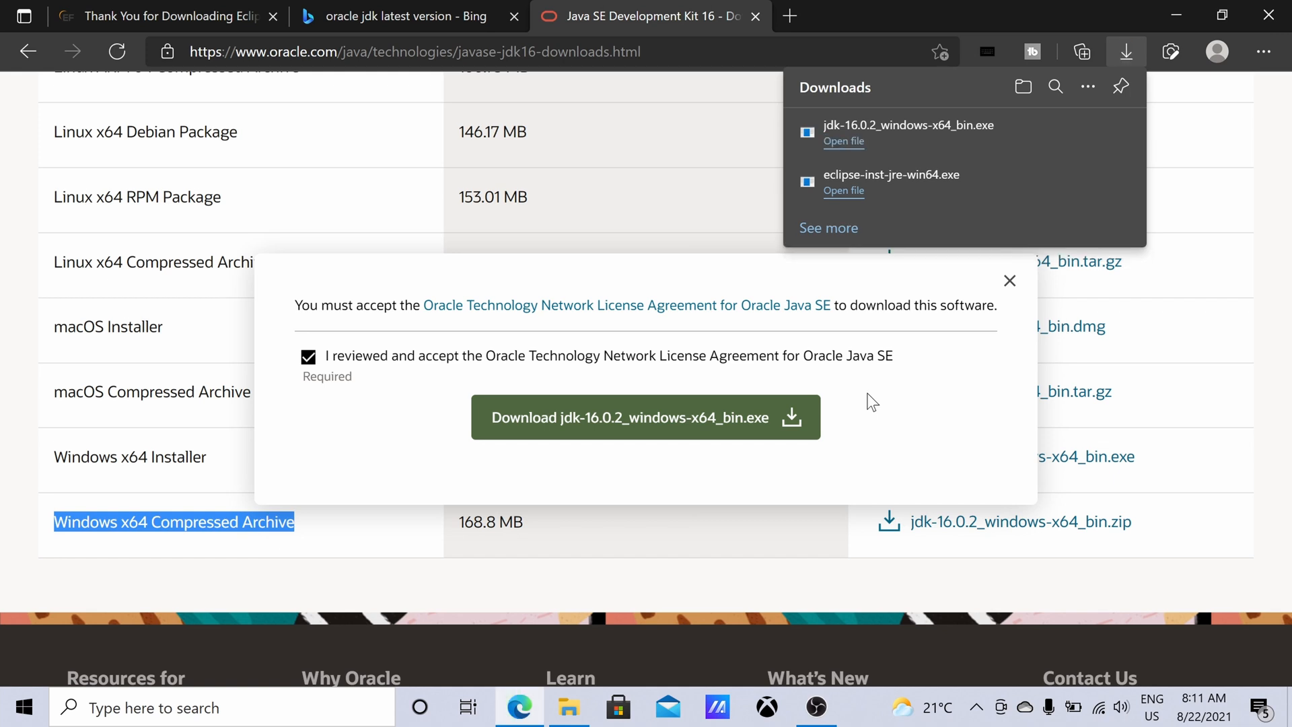
Run jdk-16.0.2_windows-x64_bin.exe from its download folder and install the JDK to the proposed C:\Program Files\Java\jdk-16.0.2\
{"action": "mouse_move", "coordinate": [1016, 126]}
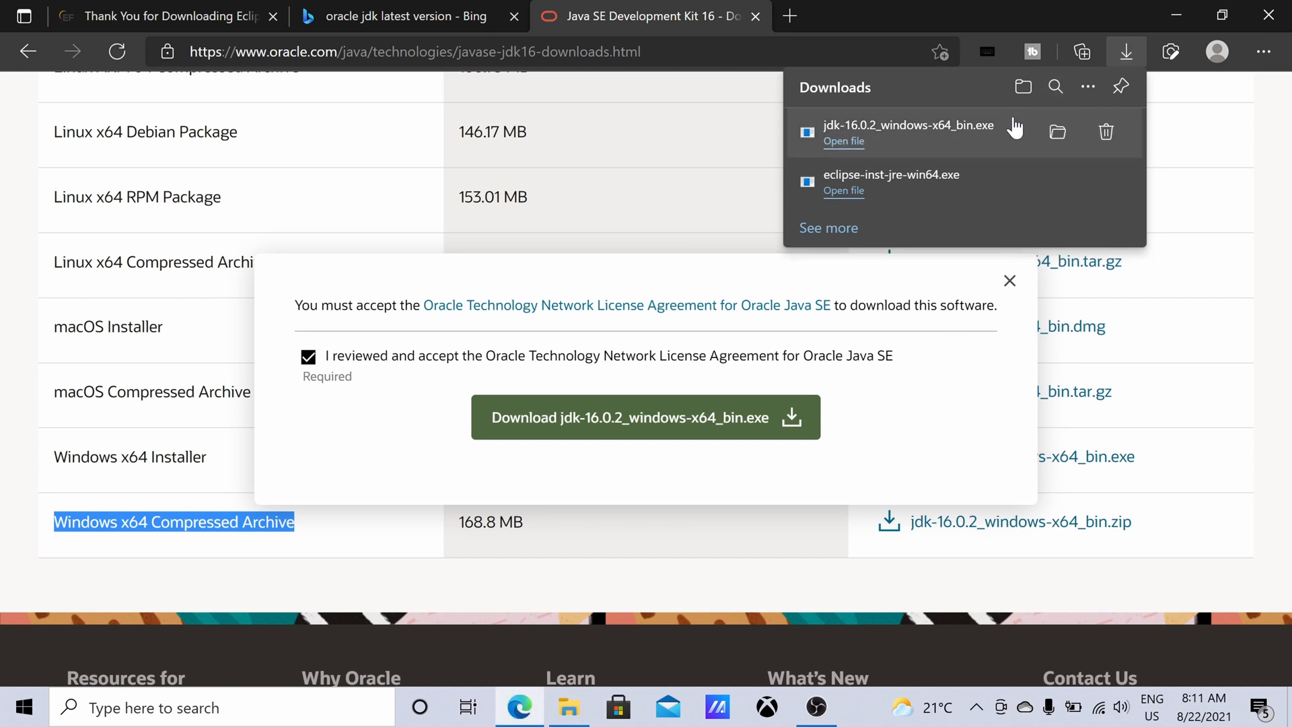
{"action": "left_click", "coordinate": [1056, 133]}
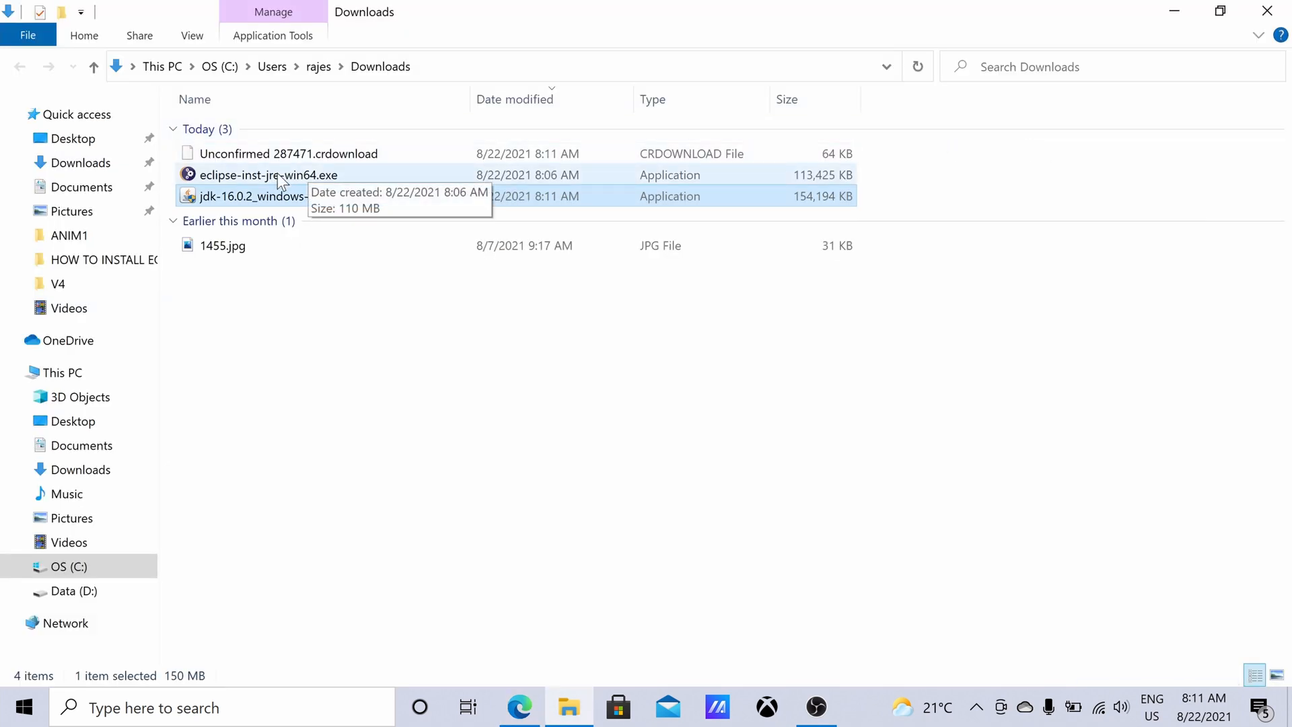
{"action": "double_click", "coordinate": [268, 200]}
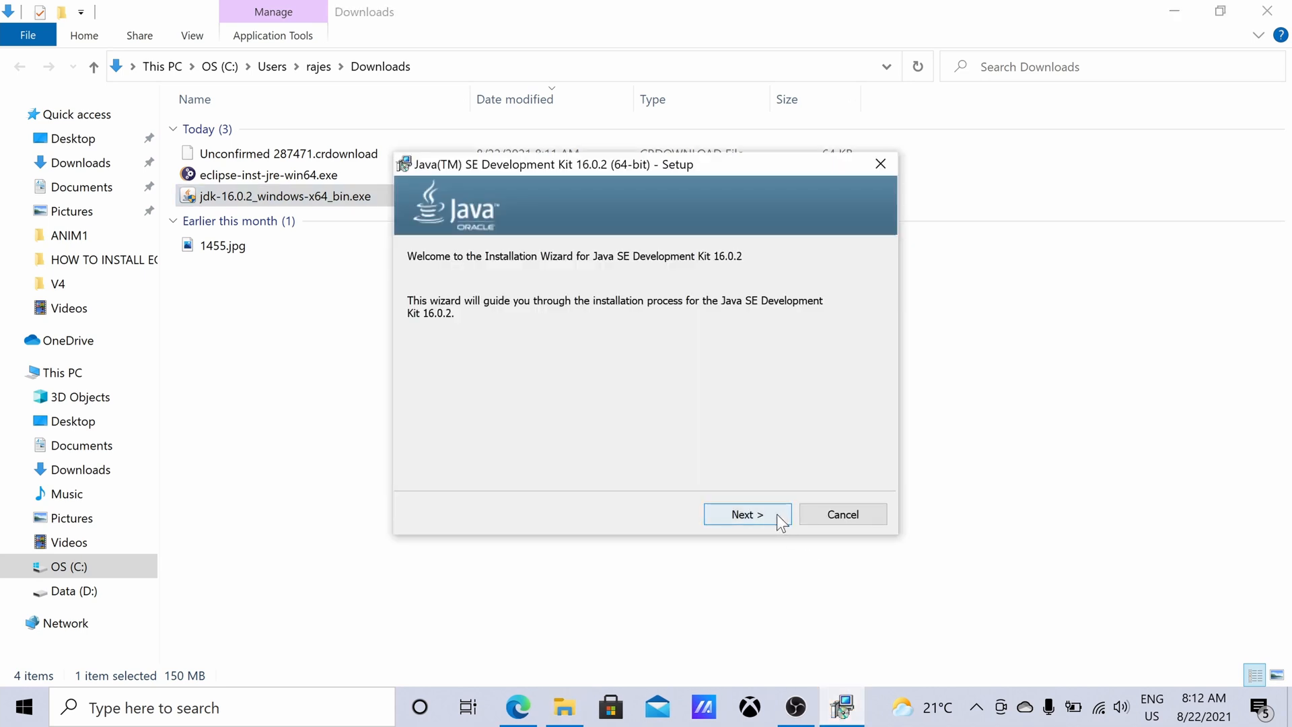
{"action": "left_click", "coordinate": [777, 514]}
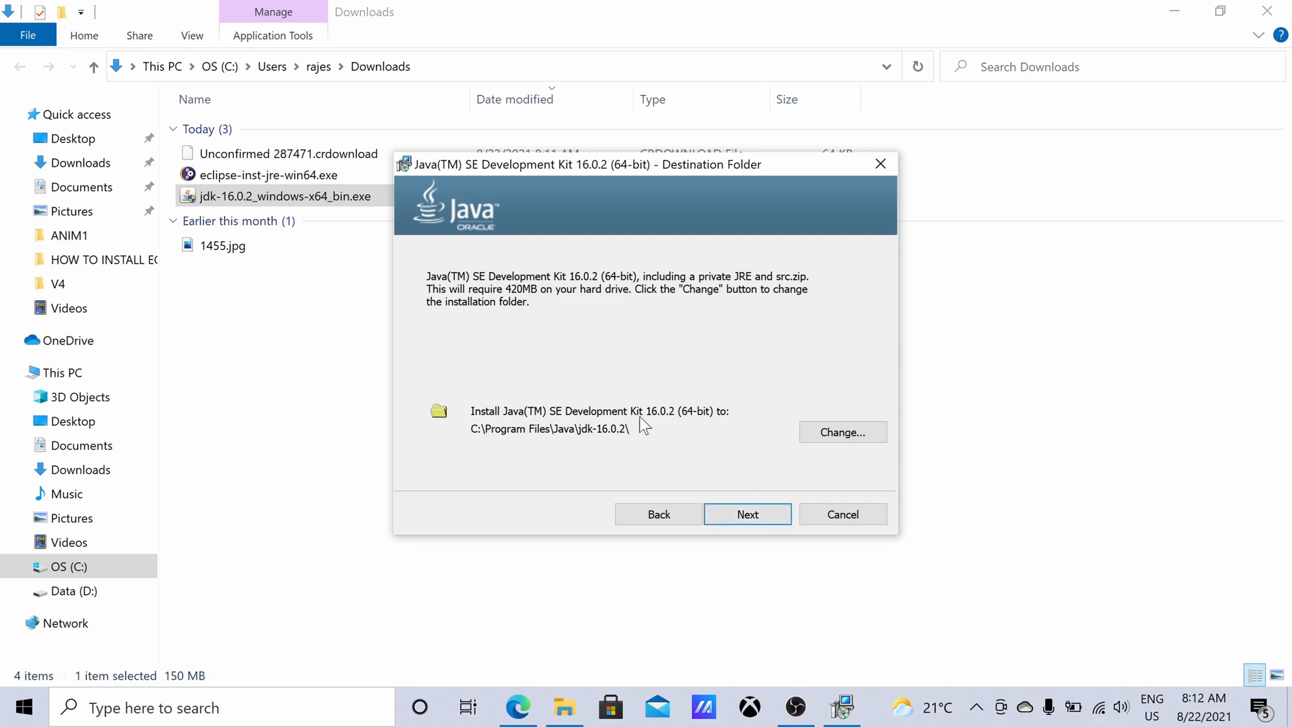
{"action": "left_click", "coordinate": [747, 514]}
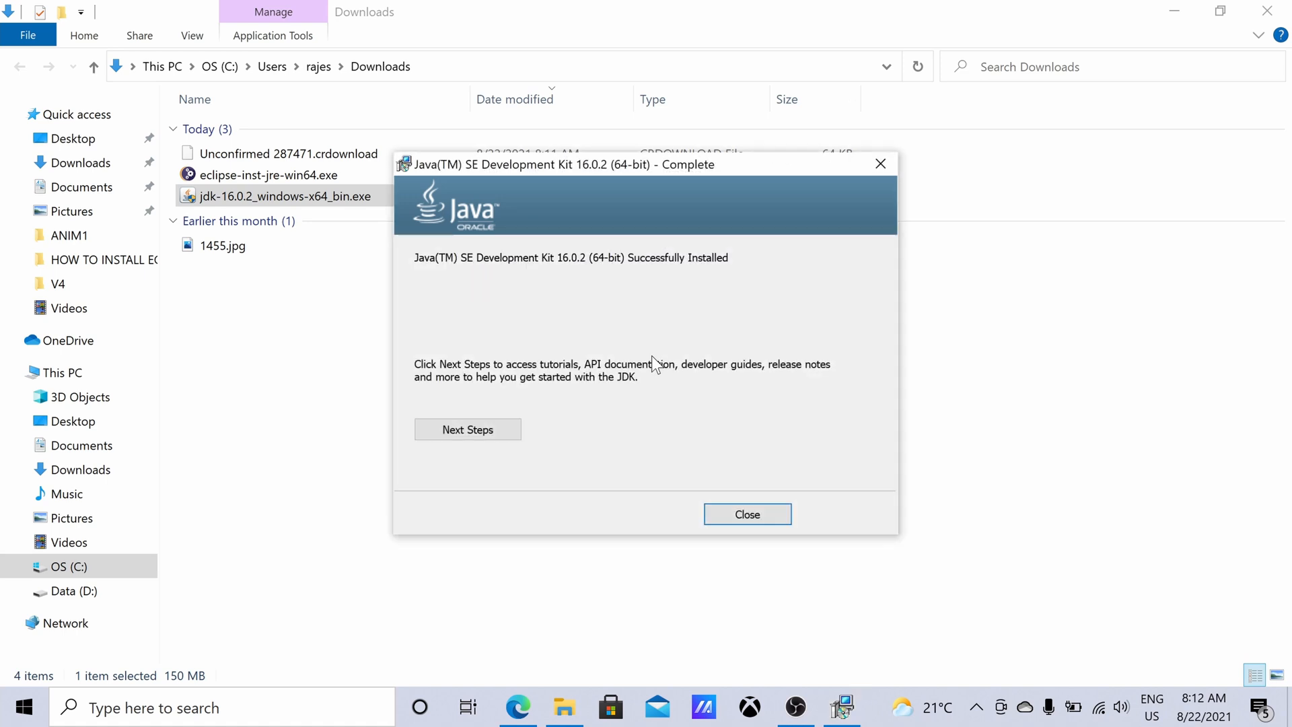
{"action": "left_click", "coordinate": [742, 515]}
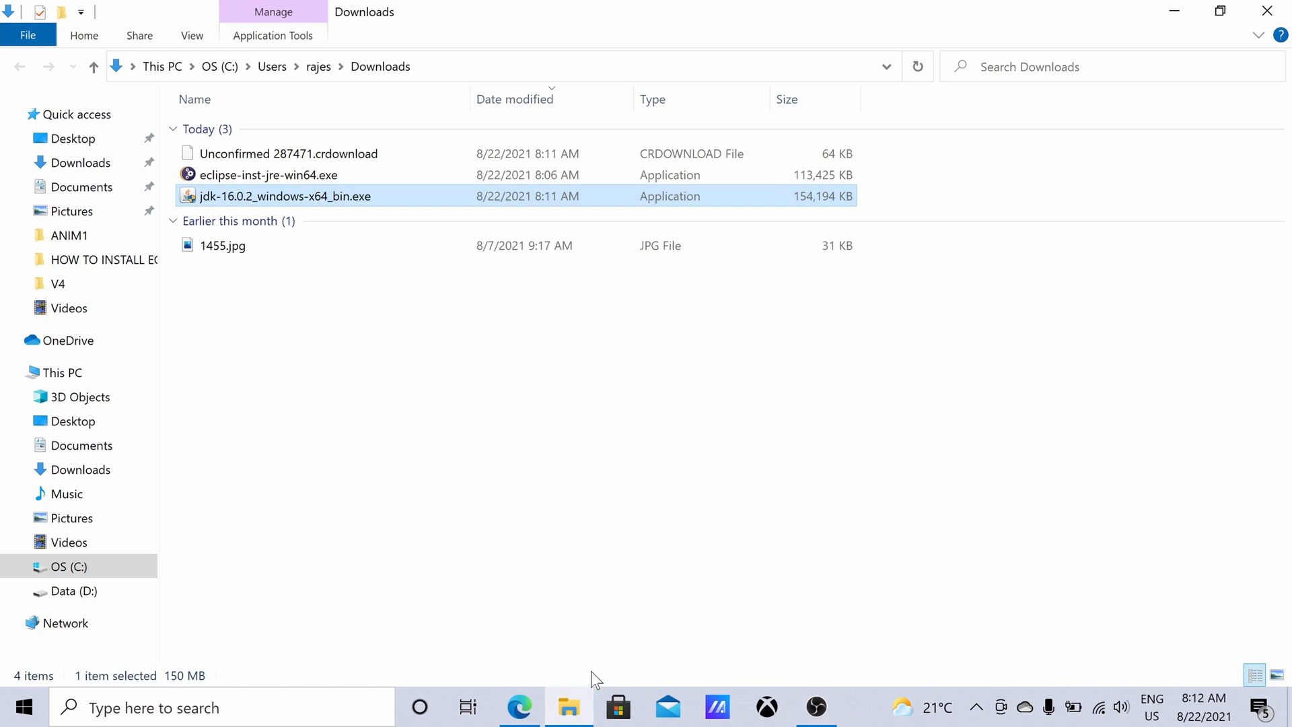
Browse to the Java folder inside C:\Program Files to find the JDK installation
{"action": "left_click", "coordinate": [64, 566]}
{"action": "double_click", "coordinate": [258, 154]}
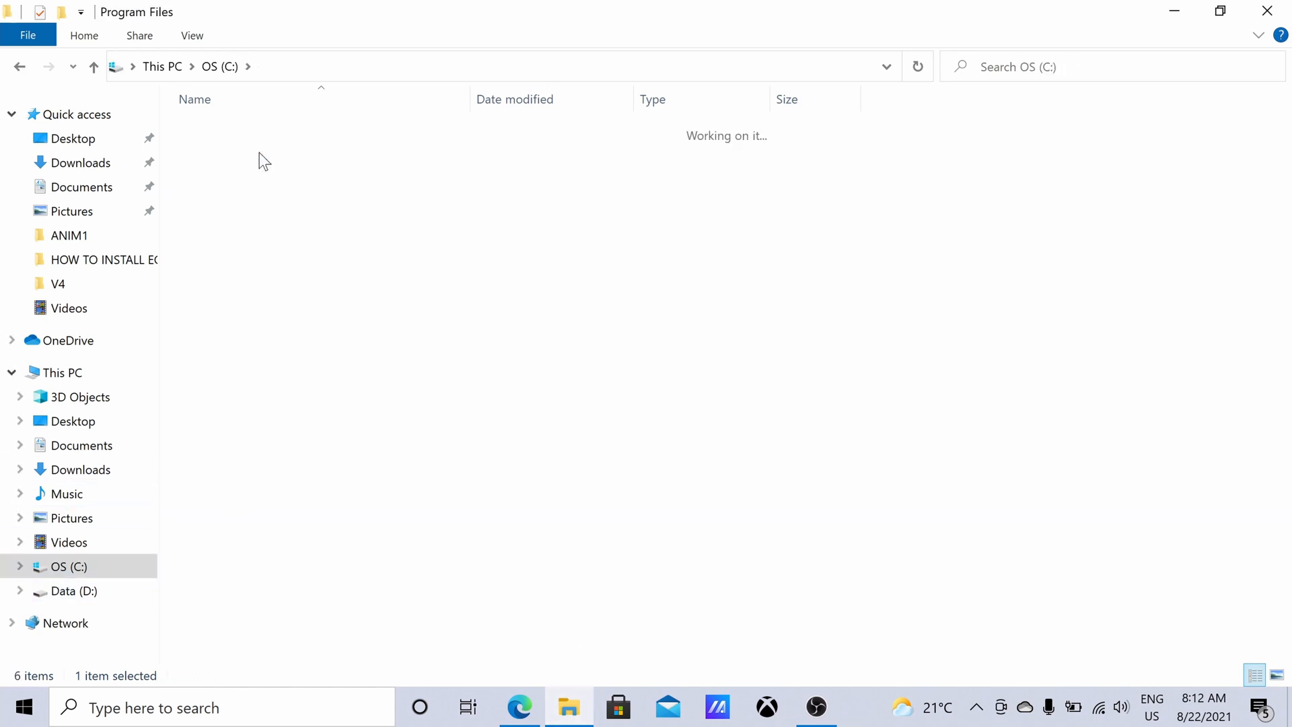
{"action": "double_click", "coordinate": [222, 341]}
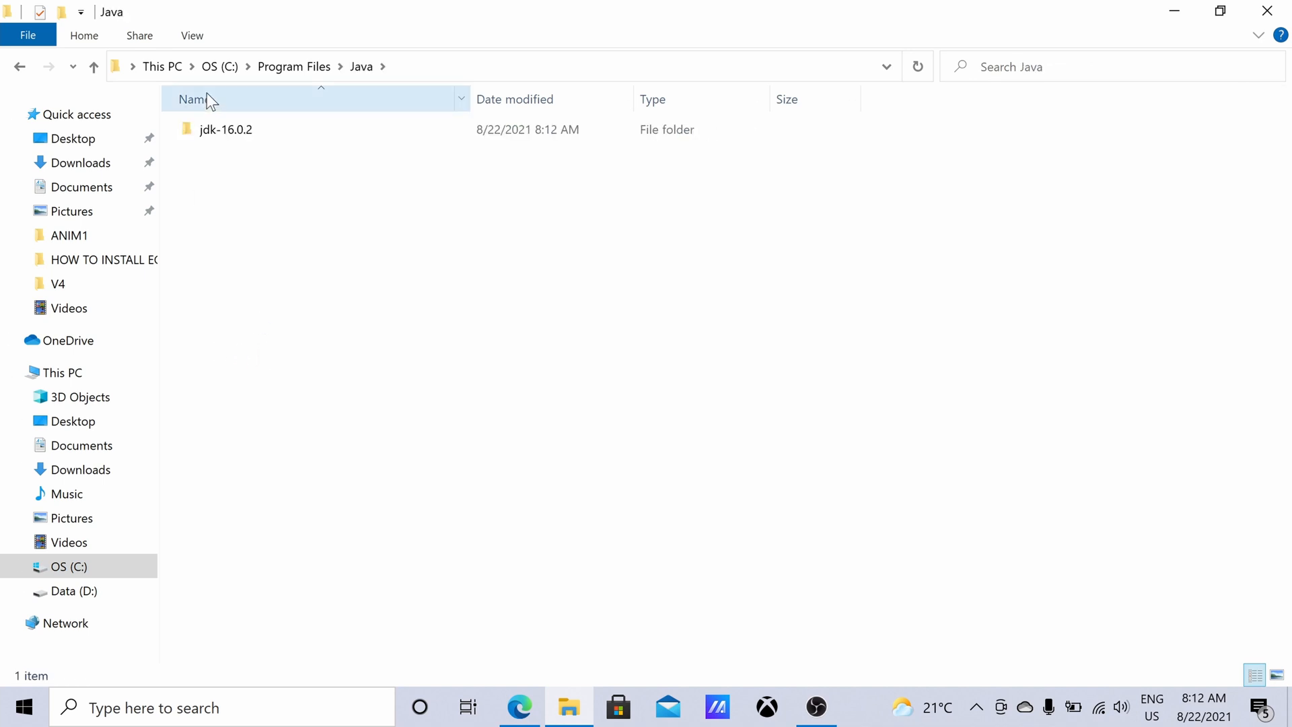
Open the jdk-16.0.2 folder, and in a second File Explorer window browse to the eclipse folder inside the user's home folder
{"action": "double_click", "coordinate": [229, 129]}
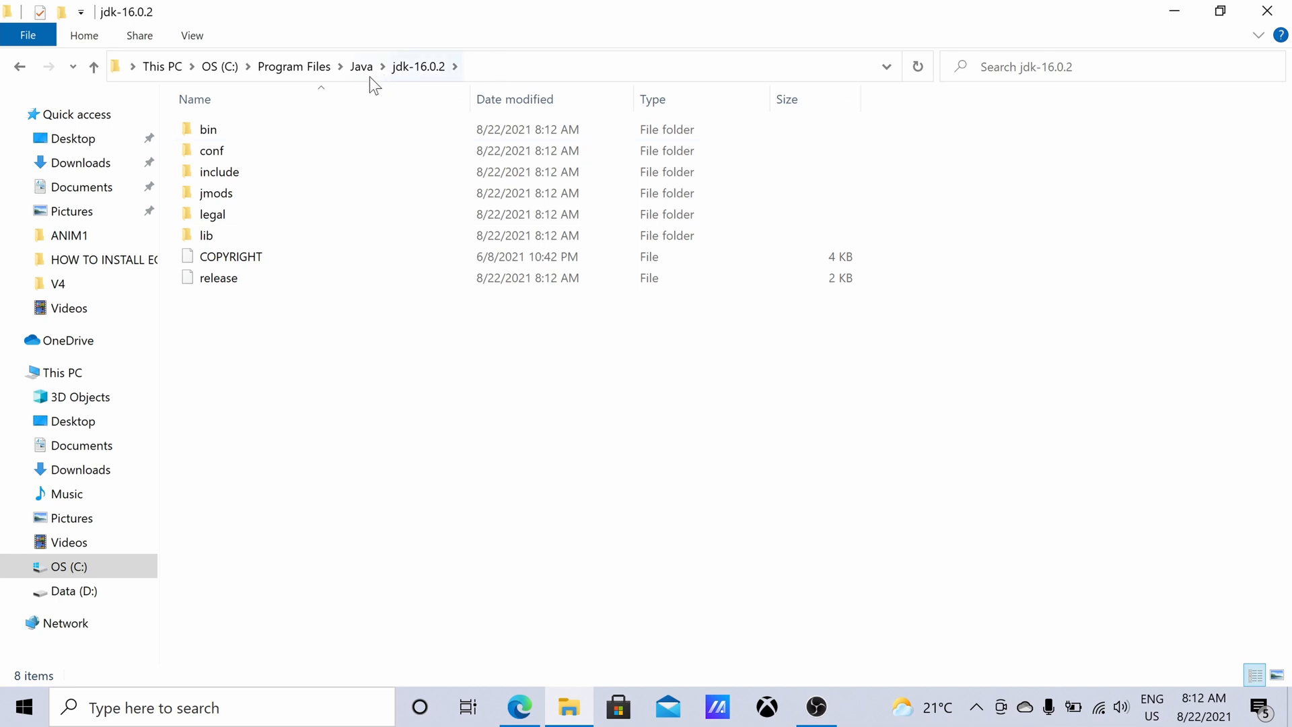
{"action": "left_click", "coordinate": [570, 712]}
{"action": "right_click", "coordinate": [570, 712]}
{"action": "left_click", "coordinate": [530, 597]}
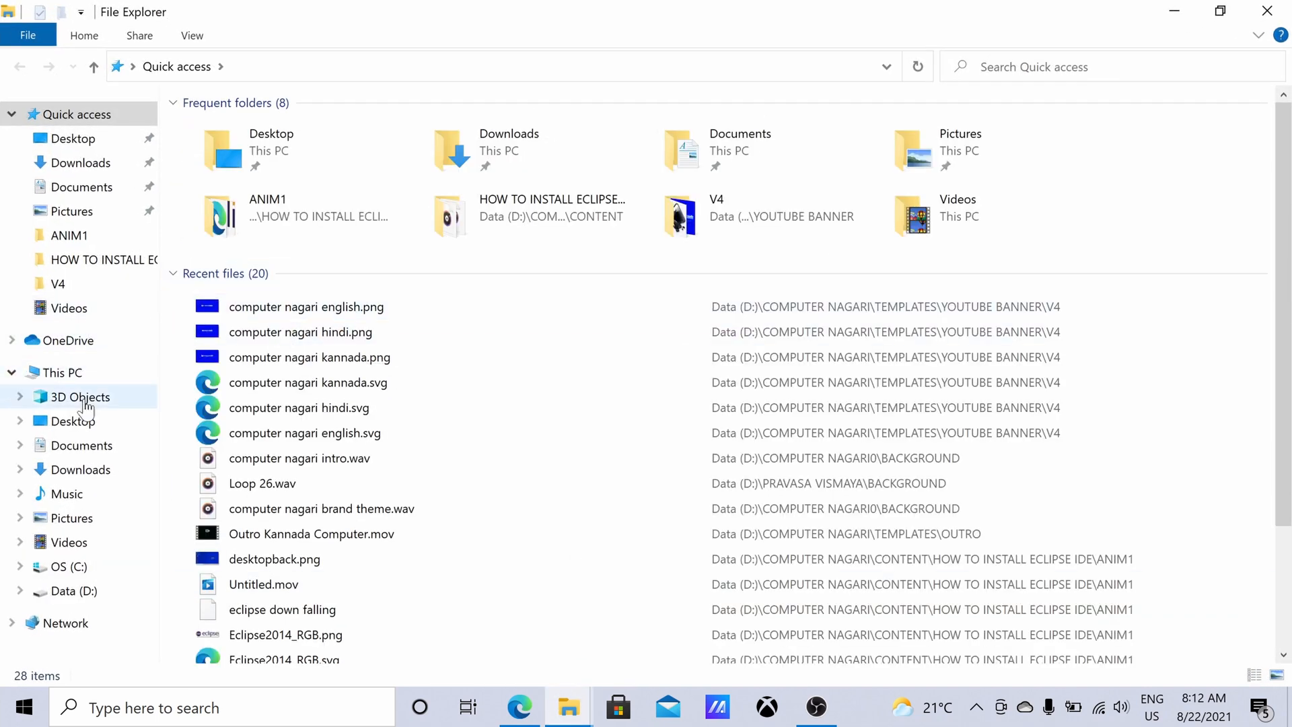
{"action": "left_click", "coordinate": [82, 570]}
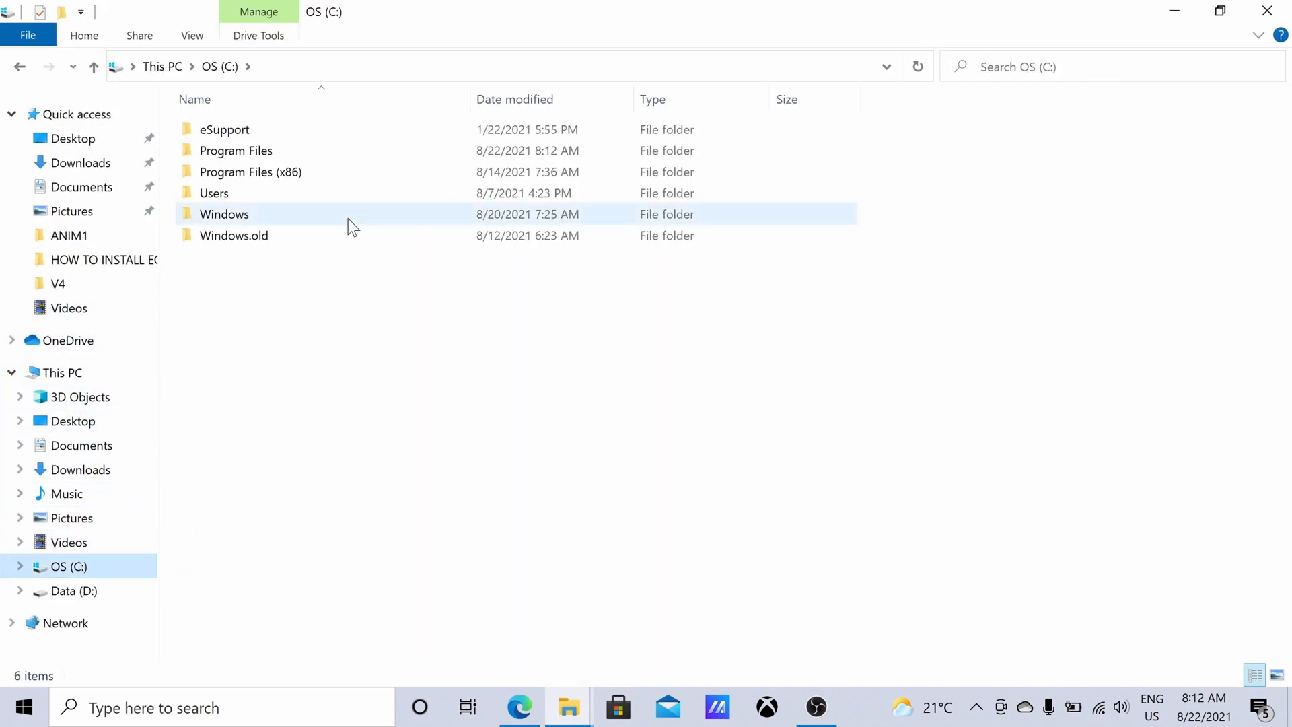
{"action": "double_click", "coordinate": [233, 192]}
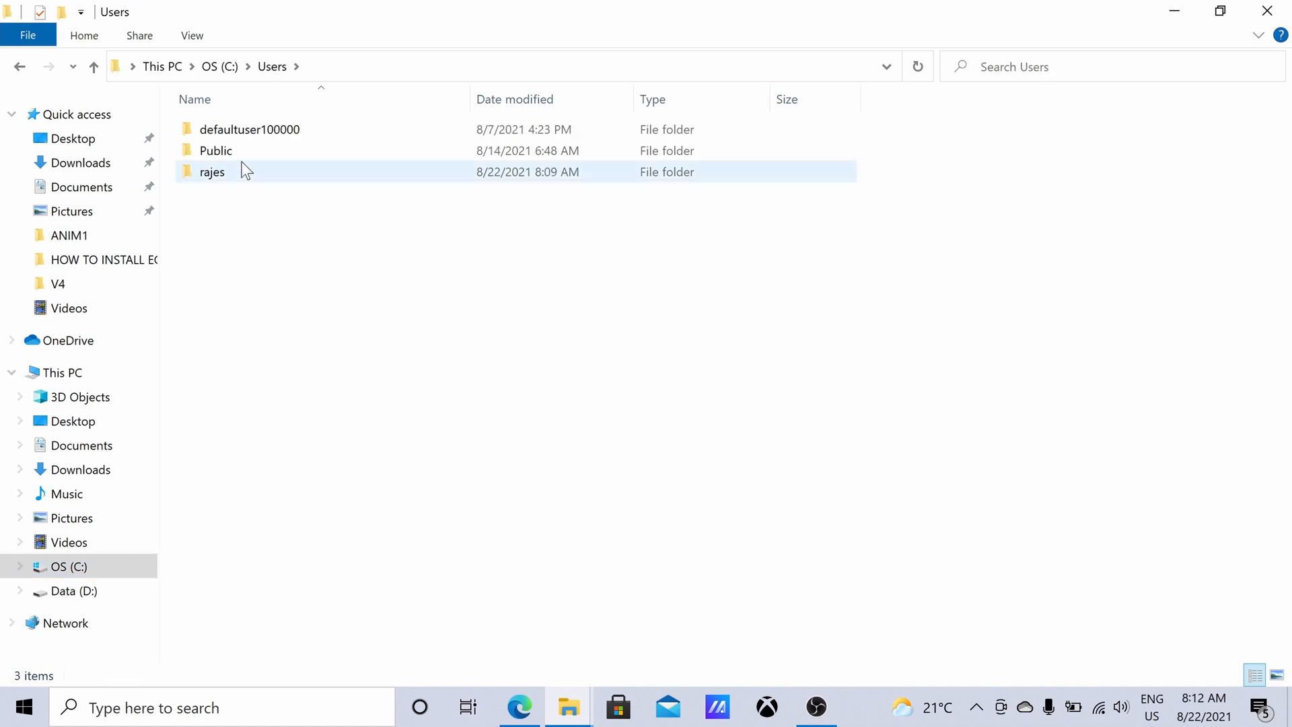
{"action": "double_click", "coordinate": [224, 174]}
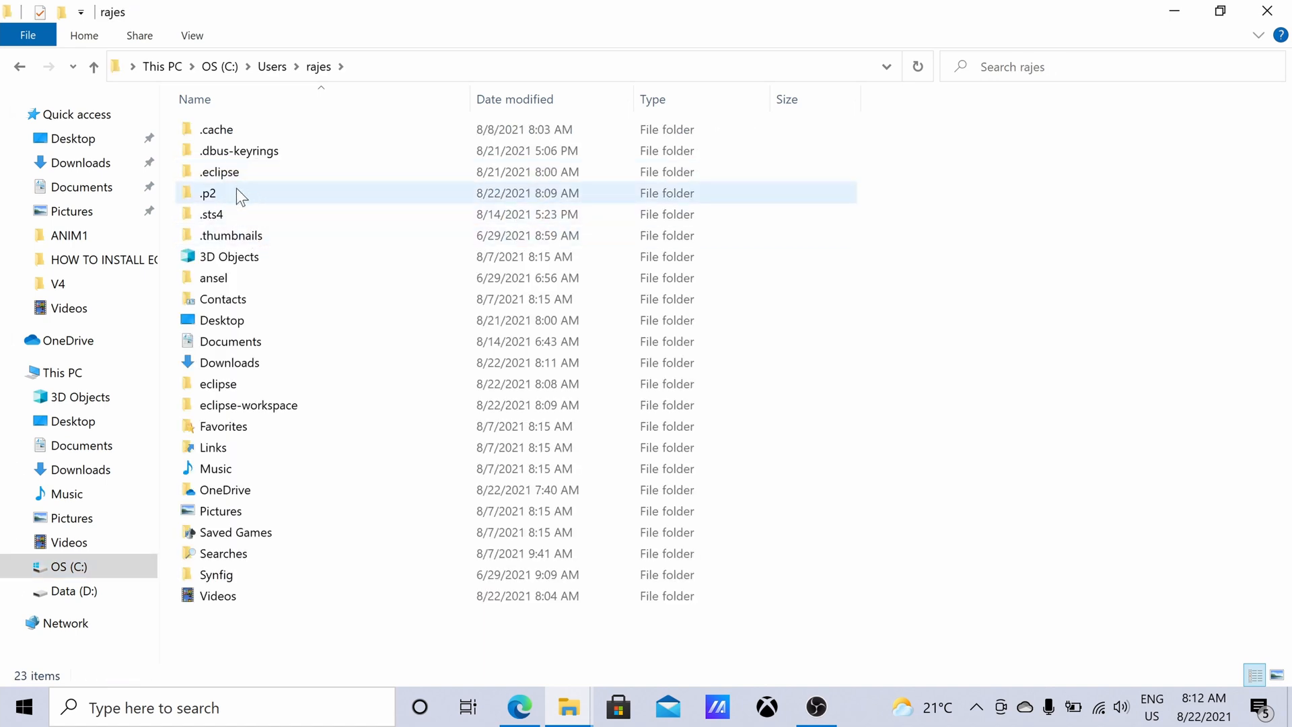
{"action": "double_click", "coordinate": [233, 394]}
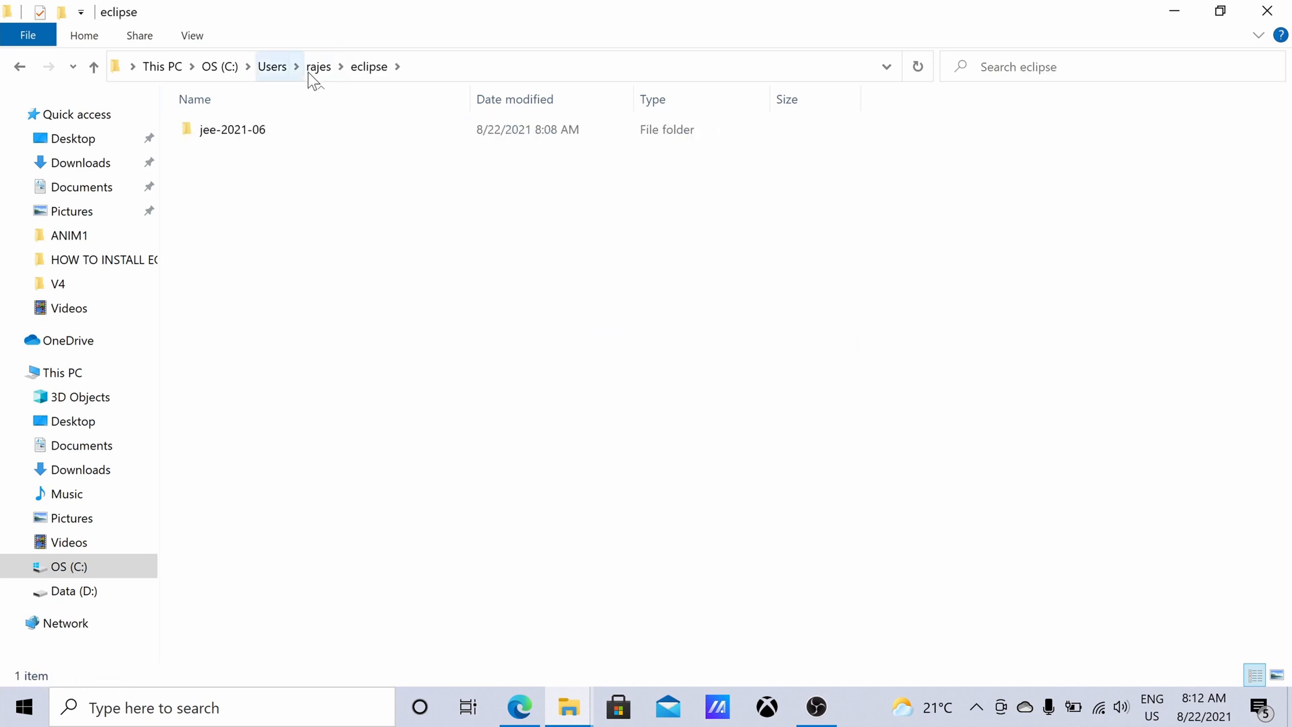
Create a new folder named eclipse-config in the user's home folder on drive C
{"action": "left_click", "coordinate": [315, 66]}
{"action": "right_click", "coordinate": [268, 646]}
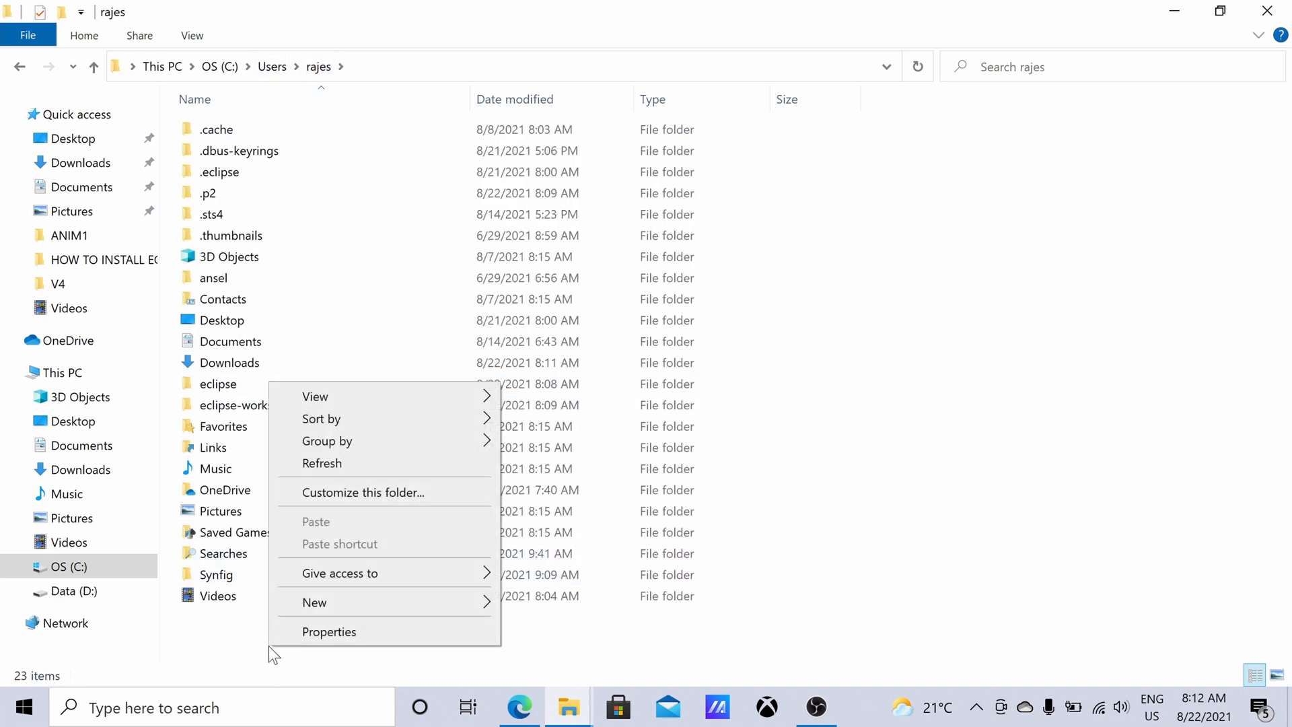
{"action": "mouse_move", "coordinate": [398, 602]}
{"action": "left_click", "coordinate": [545, 349]}
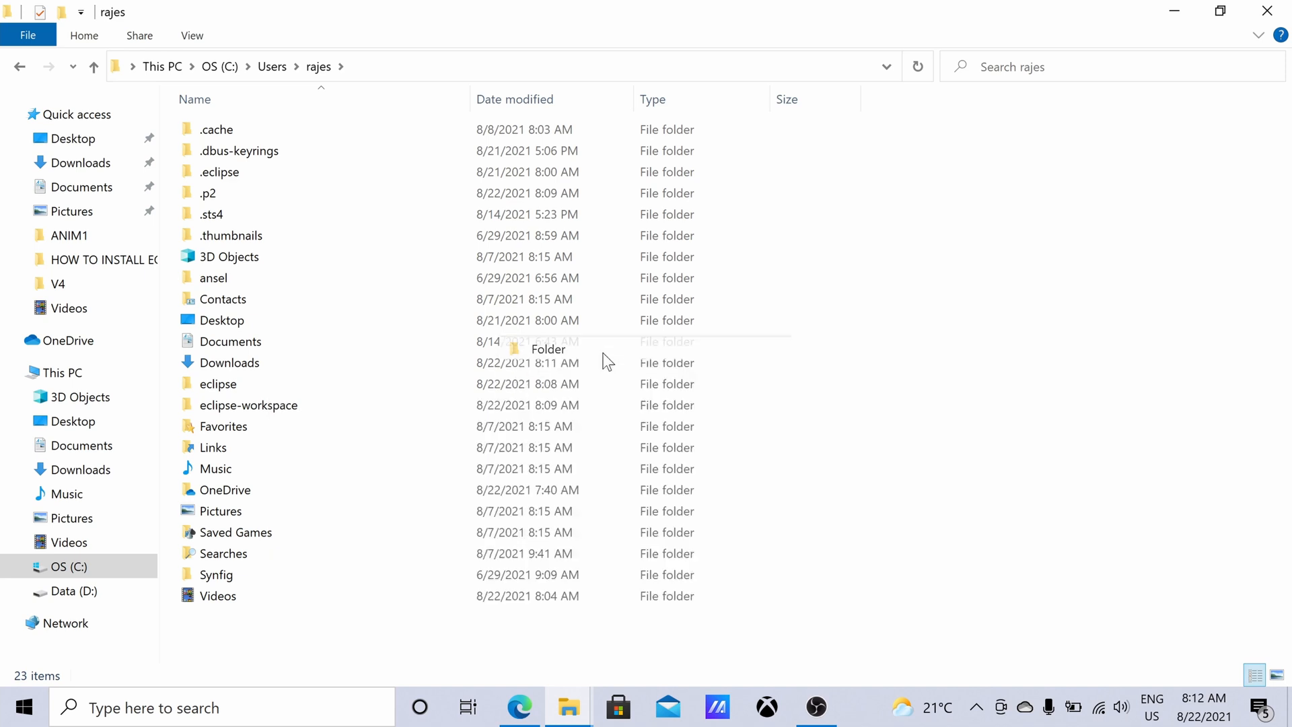
{"action": "type", "text": "ecli"}
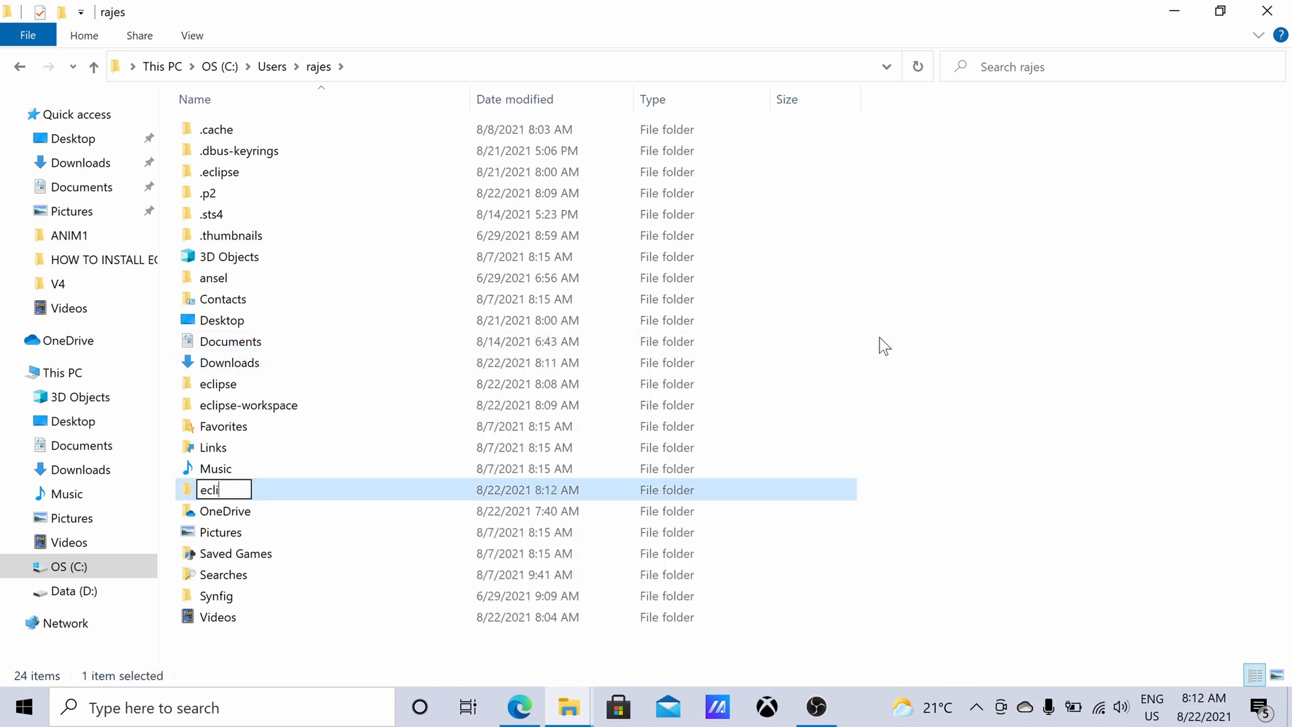
{"action": "type", "text": "pse-config"}
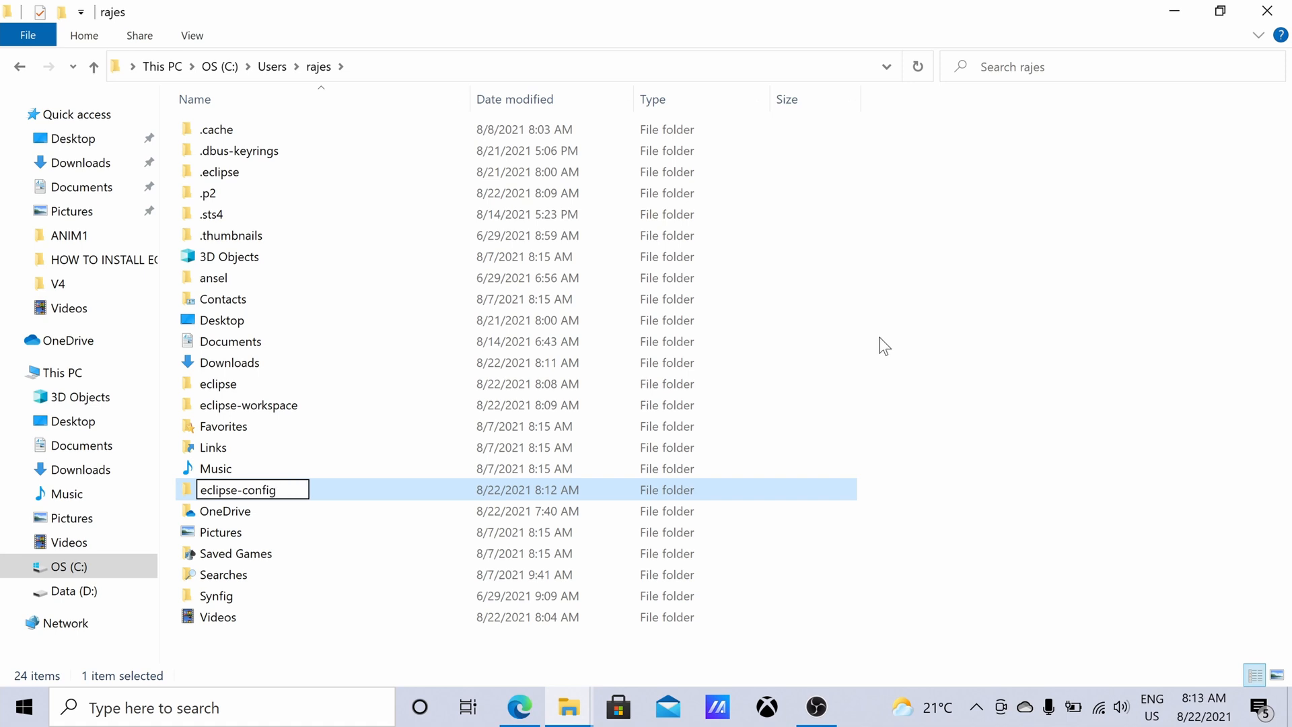
{"action": "key", "text": "Return"}
Copy eclipse.ini from the home folder's eclipse\jee-2021-06\eclipse folder into the eclipse-config folder
{"action": "double_click", "coordinate": [234, 383]}
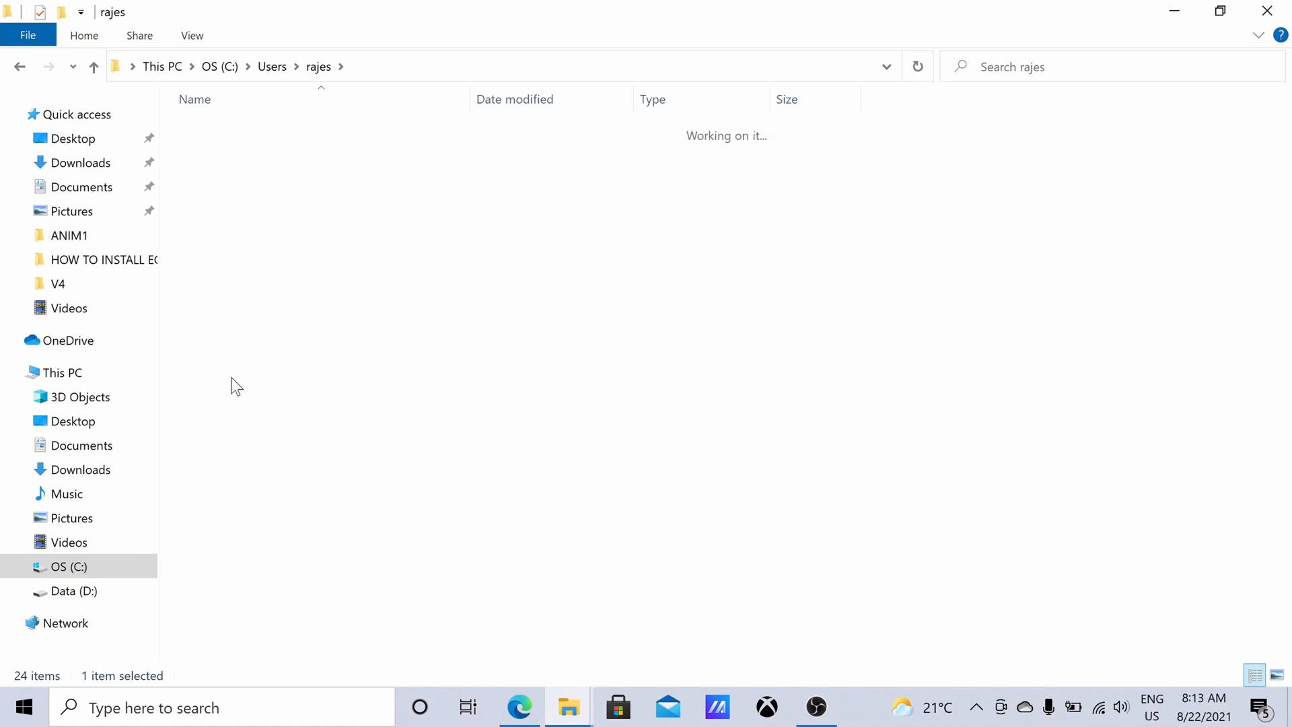
{"action": "double_click", "coordinate": [212, 138]}
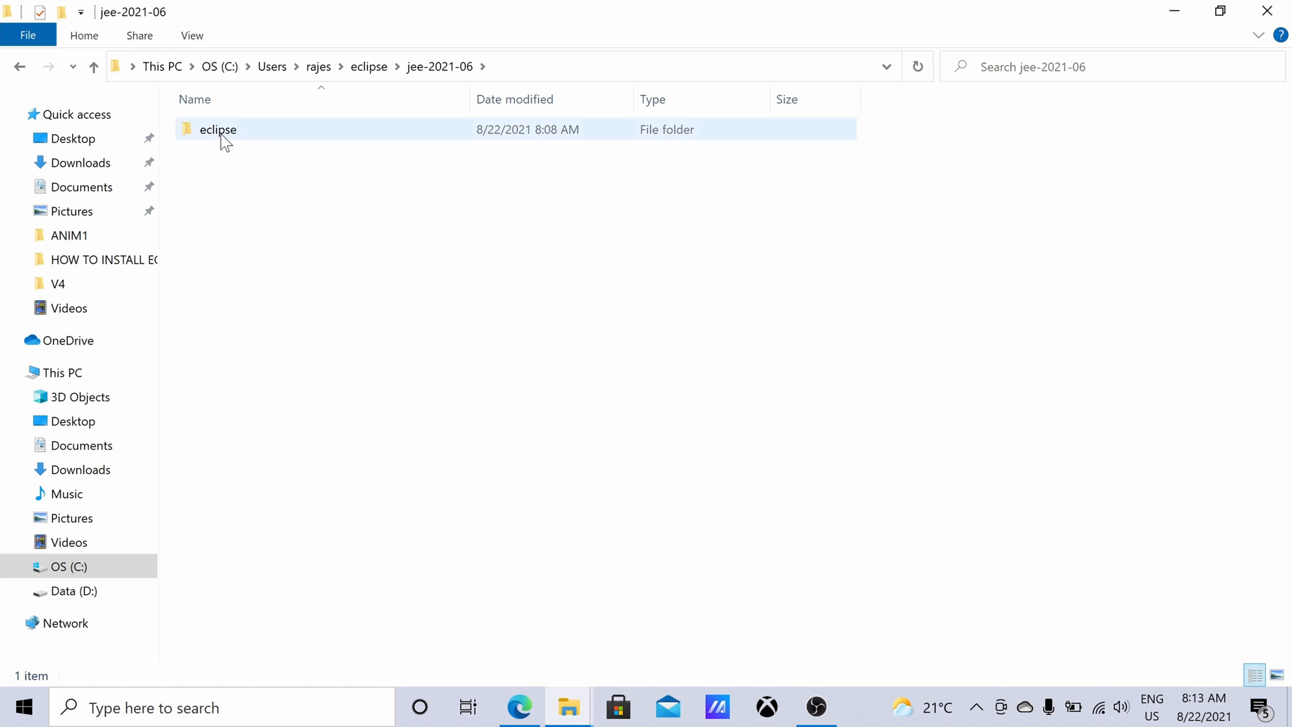
{"action": "double_click", "coordinate": [221, 134]}
{"action": "left_click", "coordinate": [224, 256]}
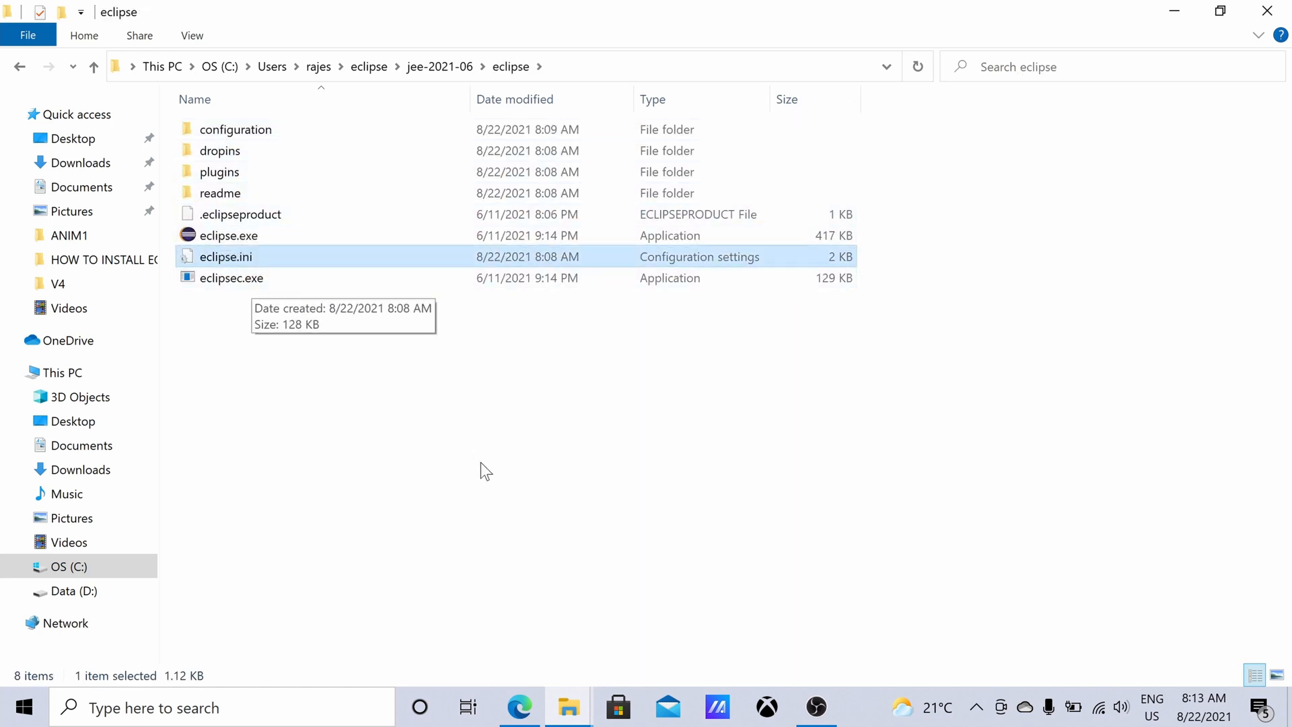
{"action": "left_click", "coordinate": [316, 66]}
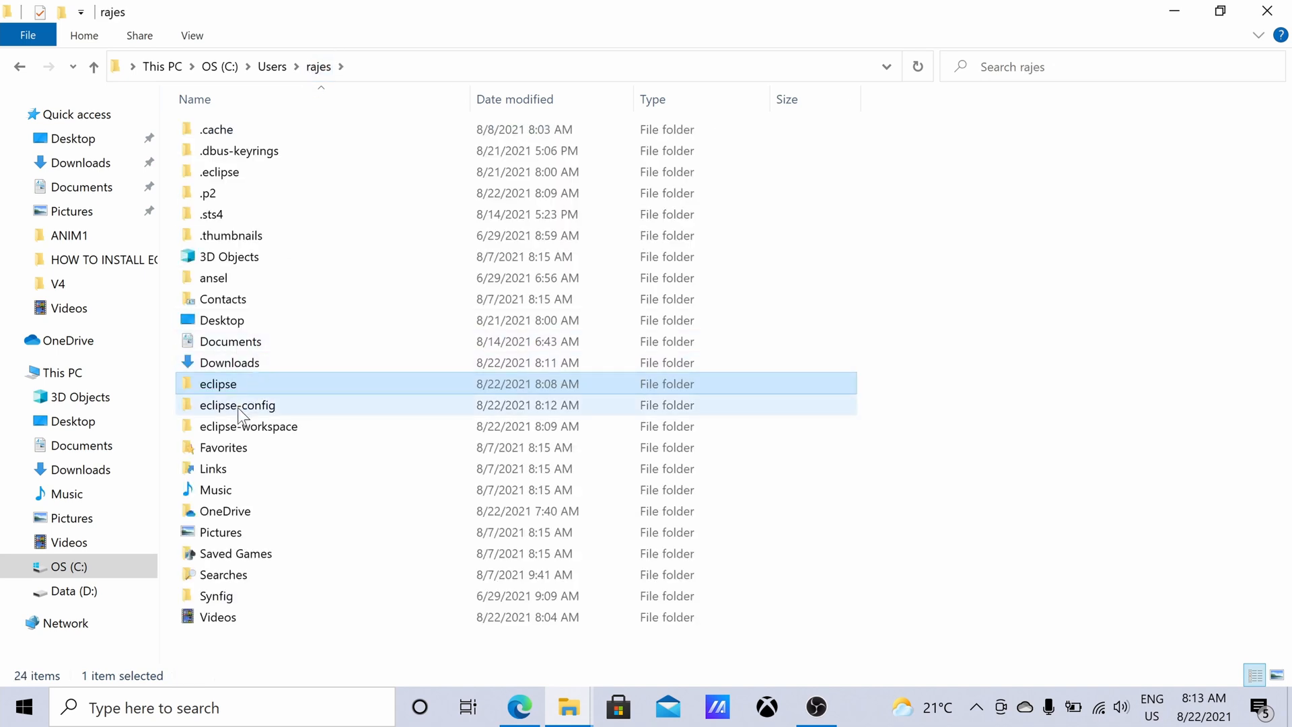
{"action": "double_click", "coordinate": [237, 408]}
{"action": "key", "text": "ctrl+v"}
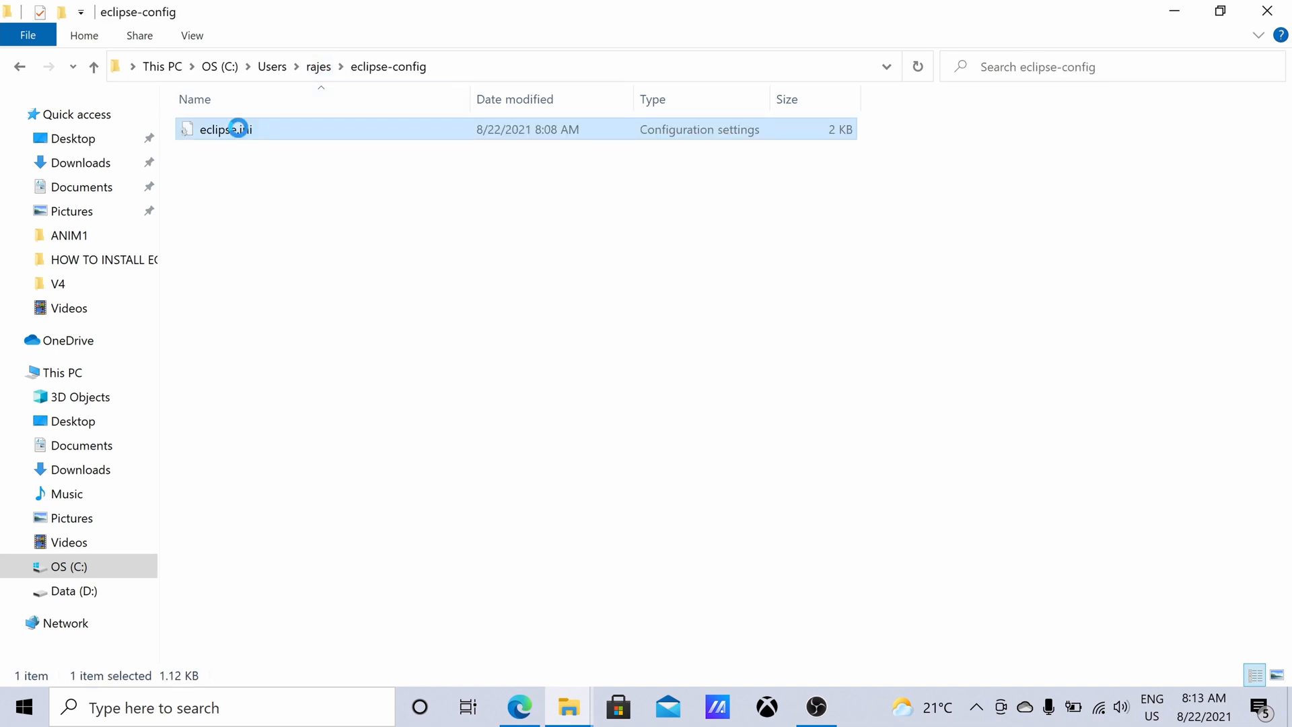
Open the copied eclipse.ini in the eclipse-config folder with Notepad
{"action": "right_click", "coordinate": [238, 129]}
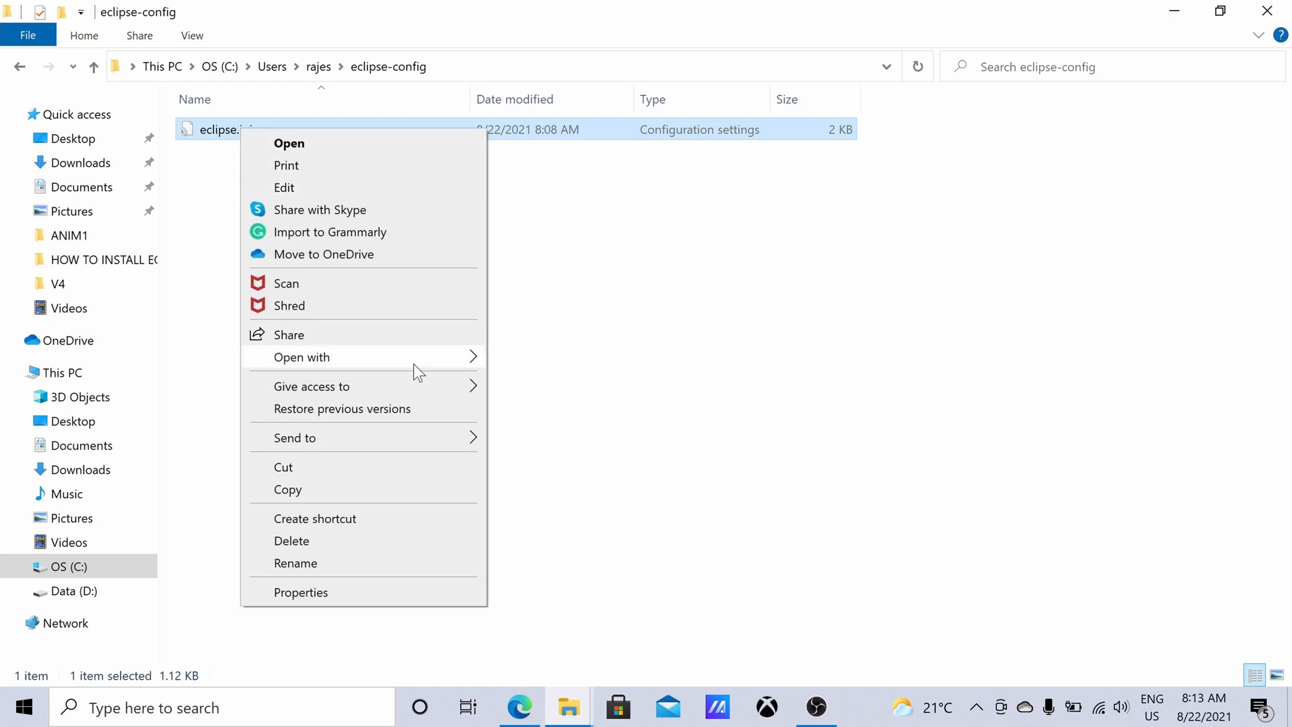
{"action": "mouse_move", "coordinate": [414, 364]}
{"action": "left_click", "coordinate": [541, 360]}
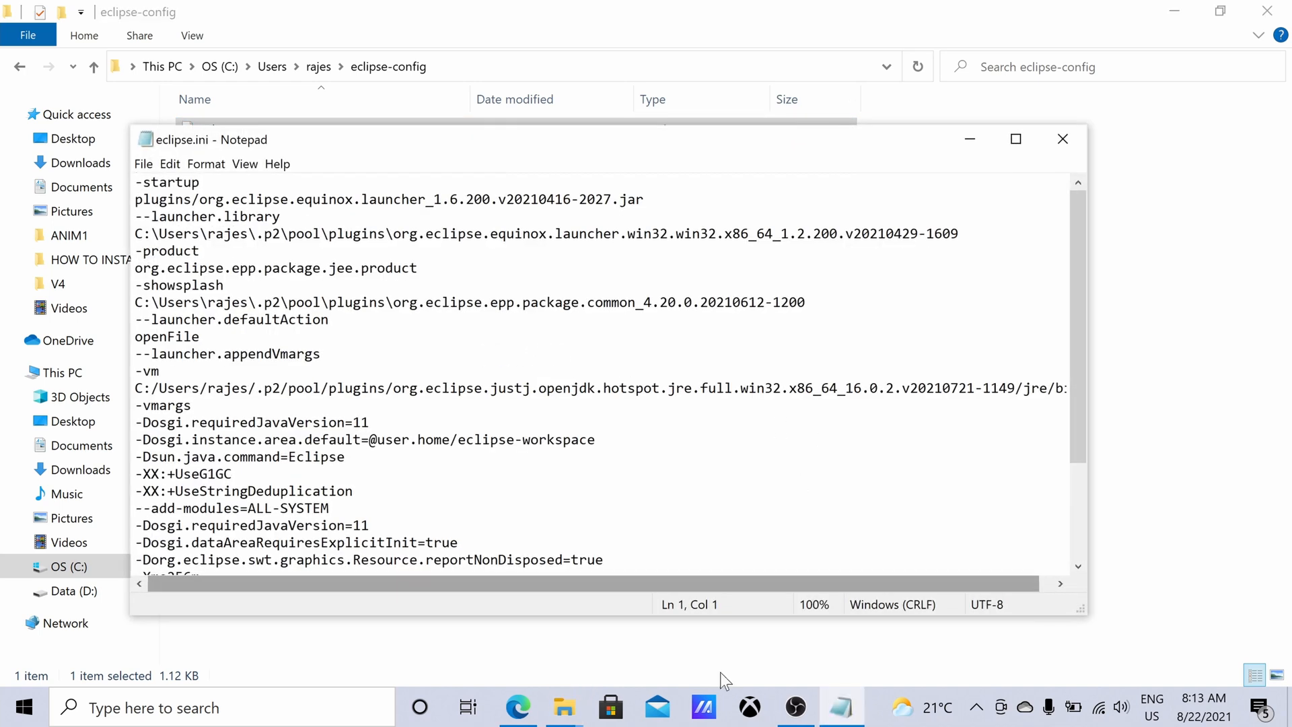
Replace the path below -vm in eclipse.ini with the JDK folder path C:\Program Files\Java\jdk-16.0.2 copied from File Explorer
{"action": "left_click", "coordinate": [564, 707]}
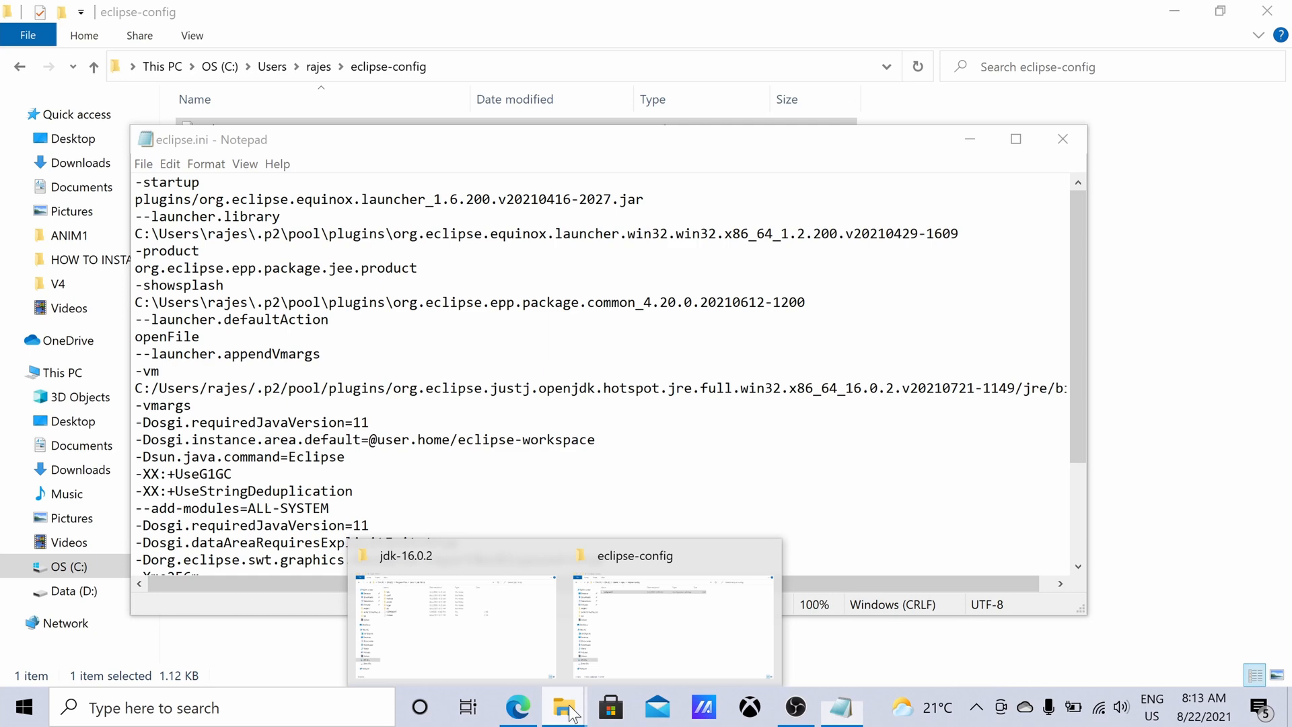
{"action": "left_click", "coordinate": [509, 660]}
{"action": "left_click", "coordinate": [534, 64]}
{"action": "key", "text": "ctrl+c"}
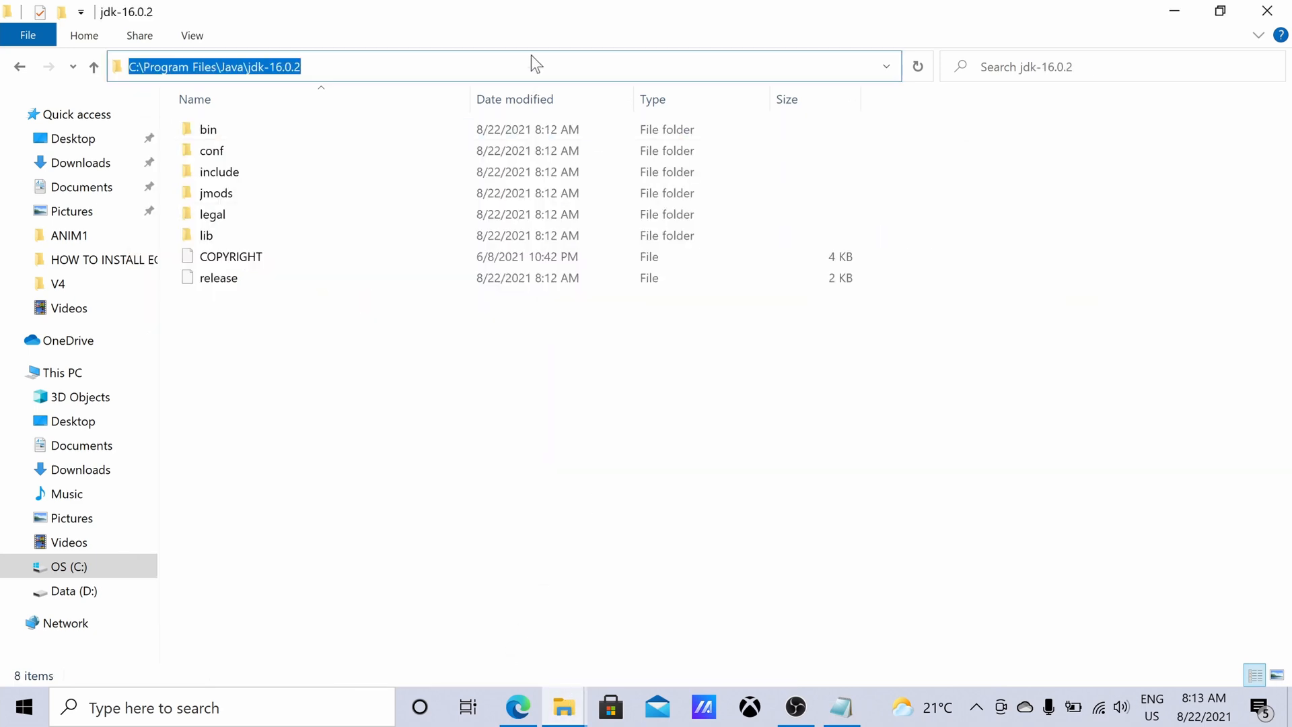
{"action": "left_click", "coordinate": [842, 707]}
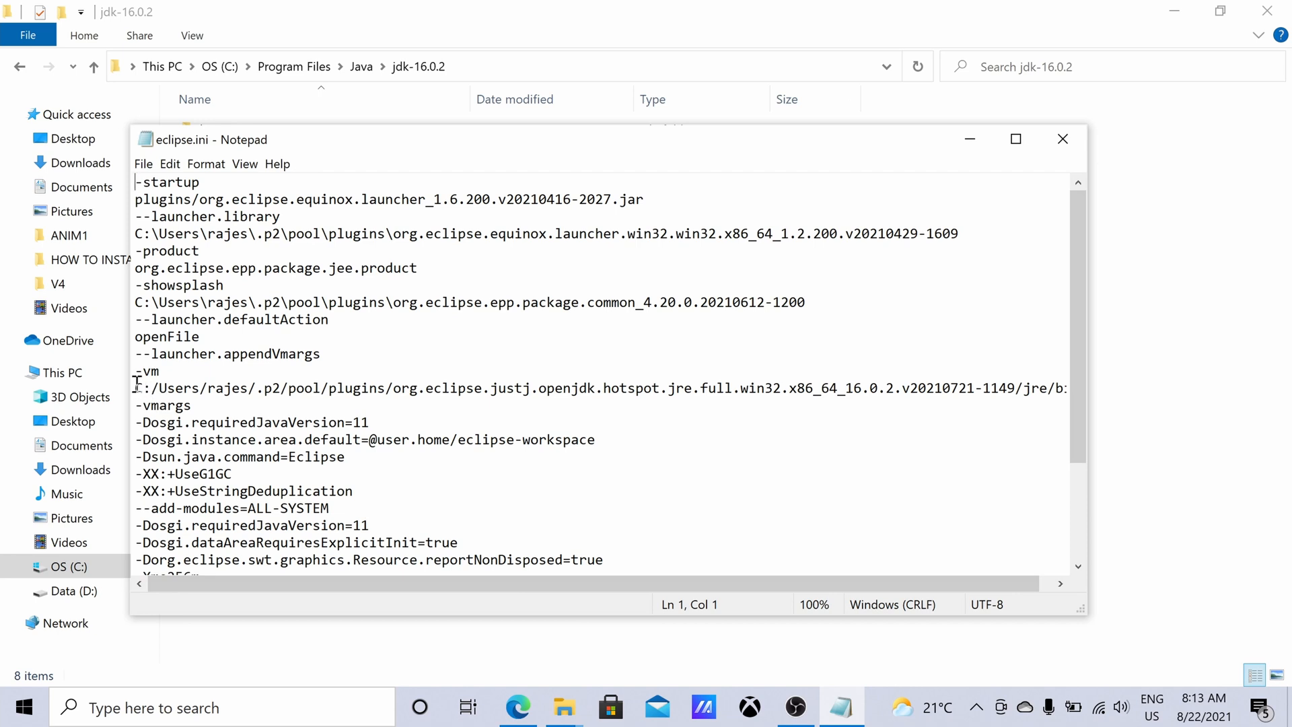
{"action": "left_click_drag", "start_coordinate": [135, 389], "coordinate": [1074, 389]}
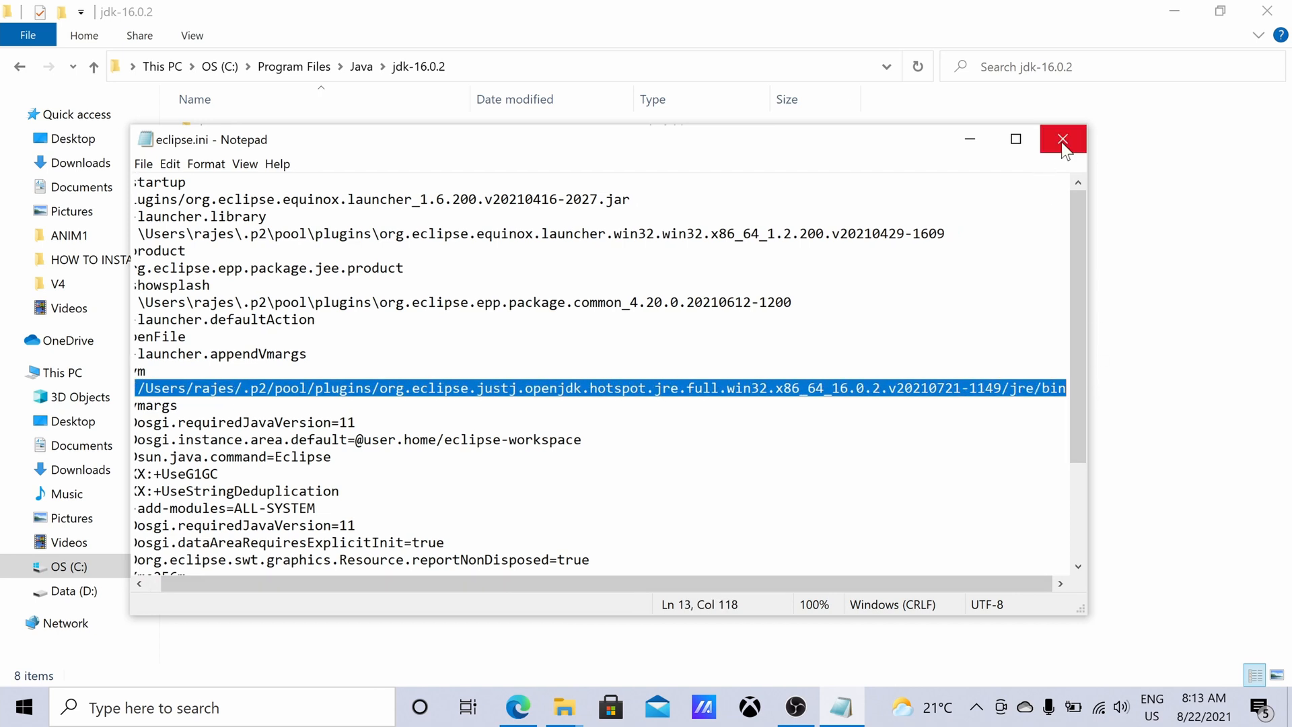
{"action": "key", "text": "ctrl+v"}
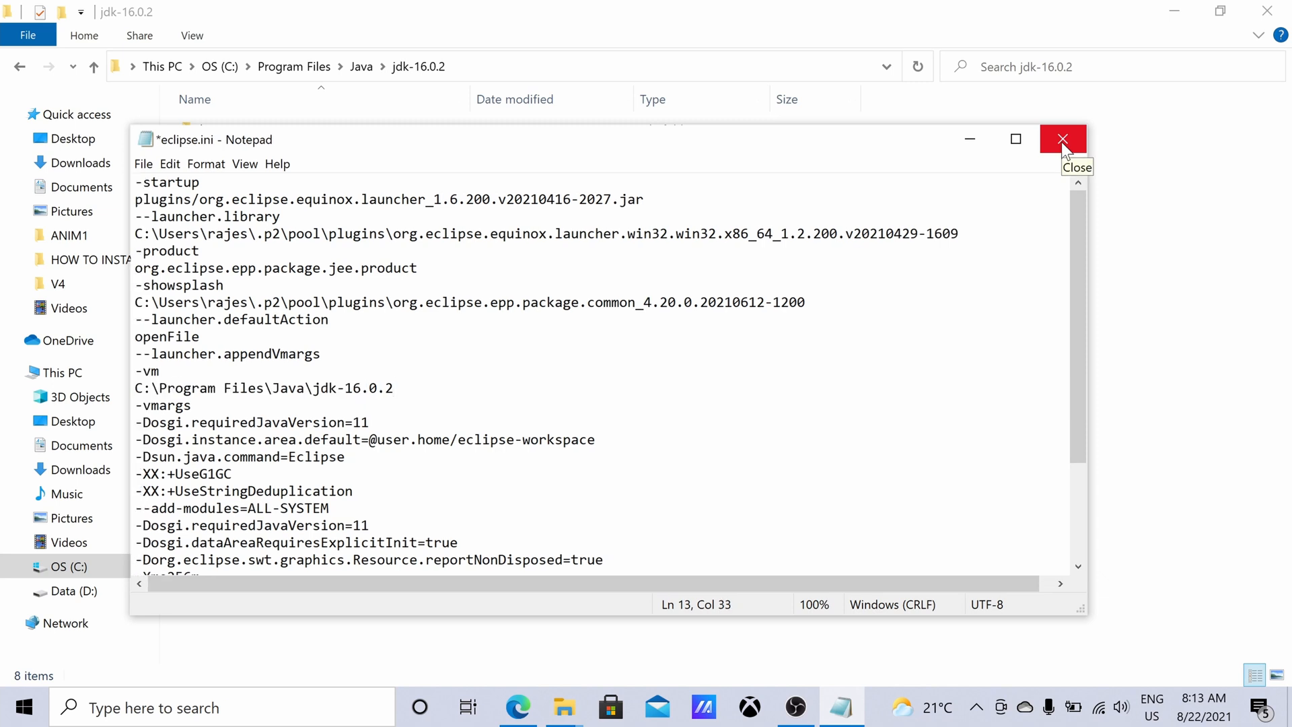
Extend the -vm path in eclipse.ini with \bin/javaw.exe so that it points to the JDK's launcher
{"action": "type", "text": "\bin"}
{"action": "type", "text": "/"}
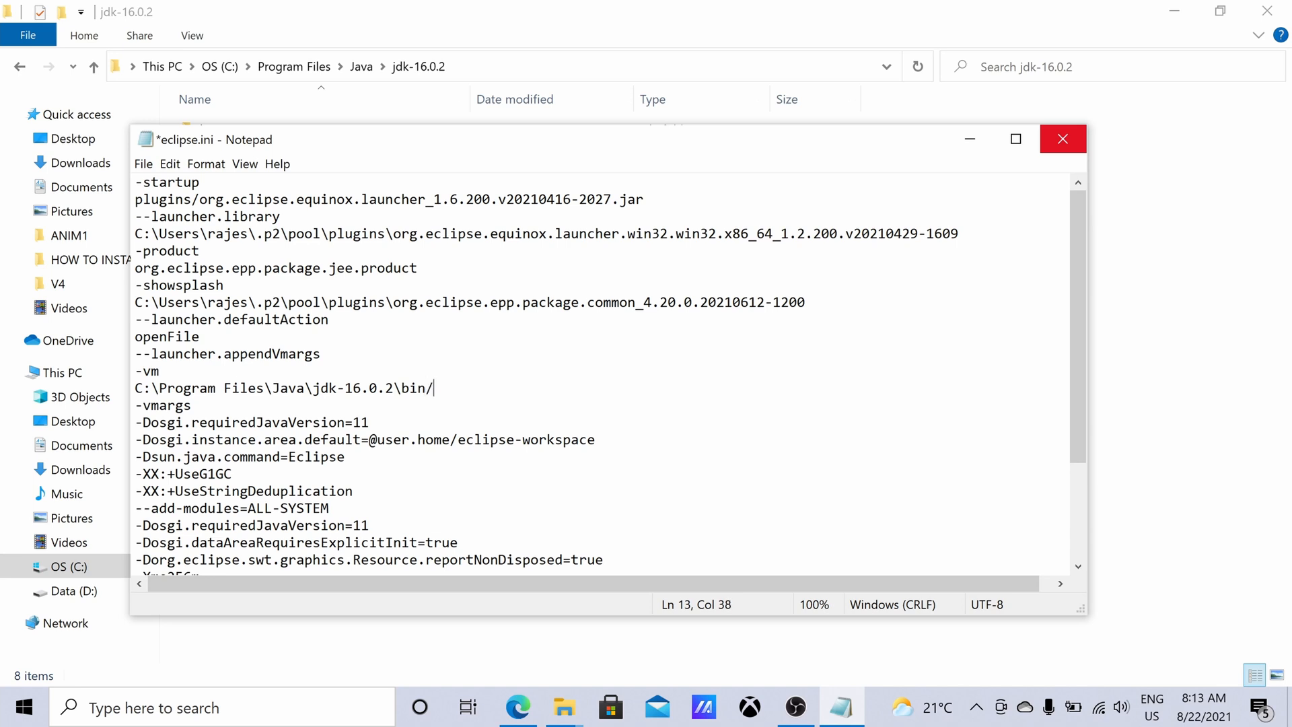
{"action": "type", "text": "jac"}
{"action": "type", "text": "aw.exe"}
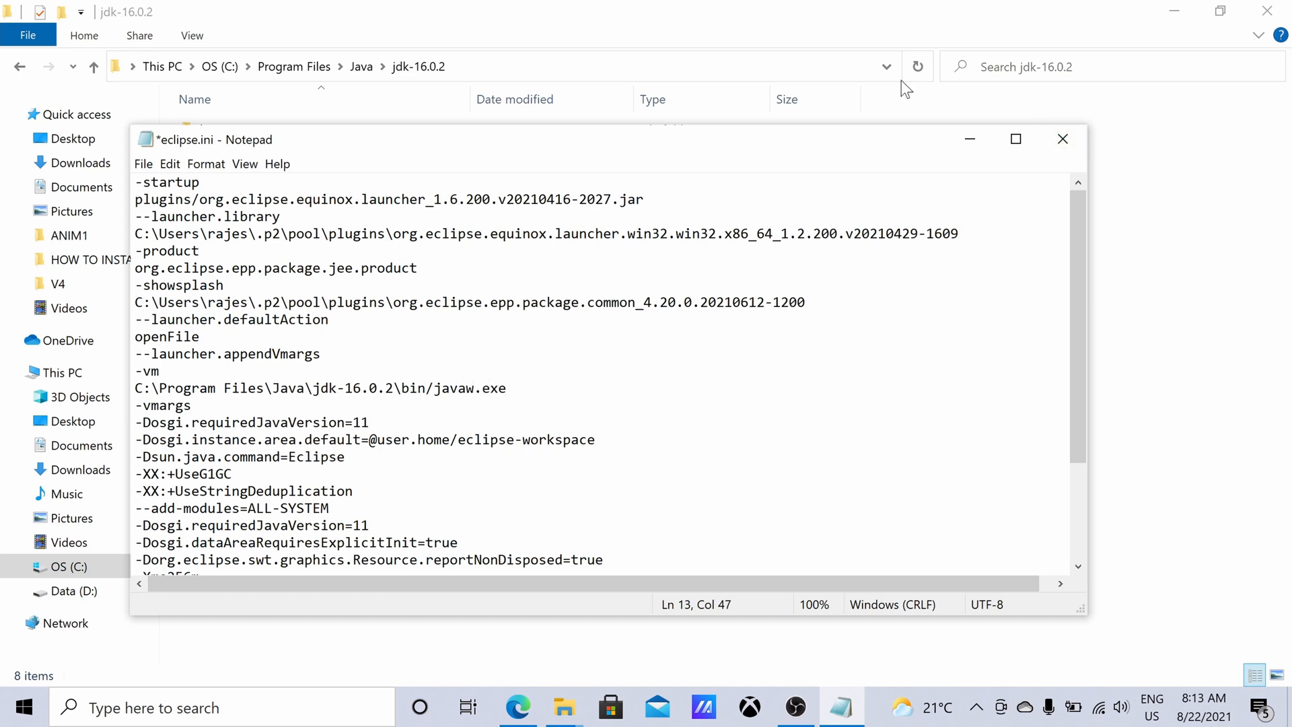
Change every backslash in the -vm path to a forward slash, giving C:/Program Files/Java/jdk-16.0.2/bin/javaw.exe
{"action": "left_click", "coordinate": [399, 388]}
{"action": "key", "text": "BackSpace"}
{"action": "type", "text": "/"}
{"action": "left_click", "coordinate": [313, 388]}
{"action": "key", "text": "BackSpace"}
{"action": "type", "text": "/"}
{"action": "left_click", "coordinate": [271, 389]}
{"action": "key", "text": "BackSpace"}
{"action": "type", "text": "/"}
{"action": "left_click", "coordinate": [159, 389]}
{"action": "key", "text": "BackSpace"}
{"action": "type", "text": "/"}
Set the maximum heap option in eclipse.ini to -Xmx1500m, save the file and close Notepad
{"action": "scroll", "coordinate": [397, 428], "scroll_direction": "down", "scroll_amount": 2}
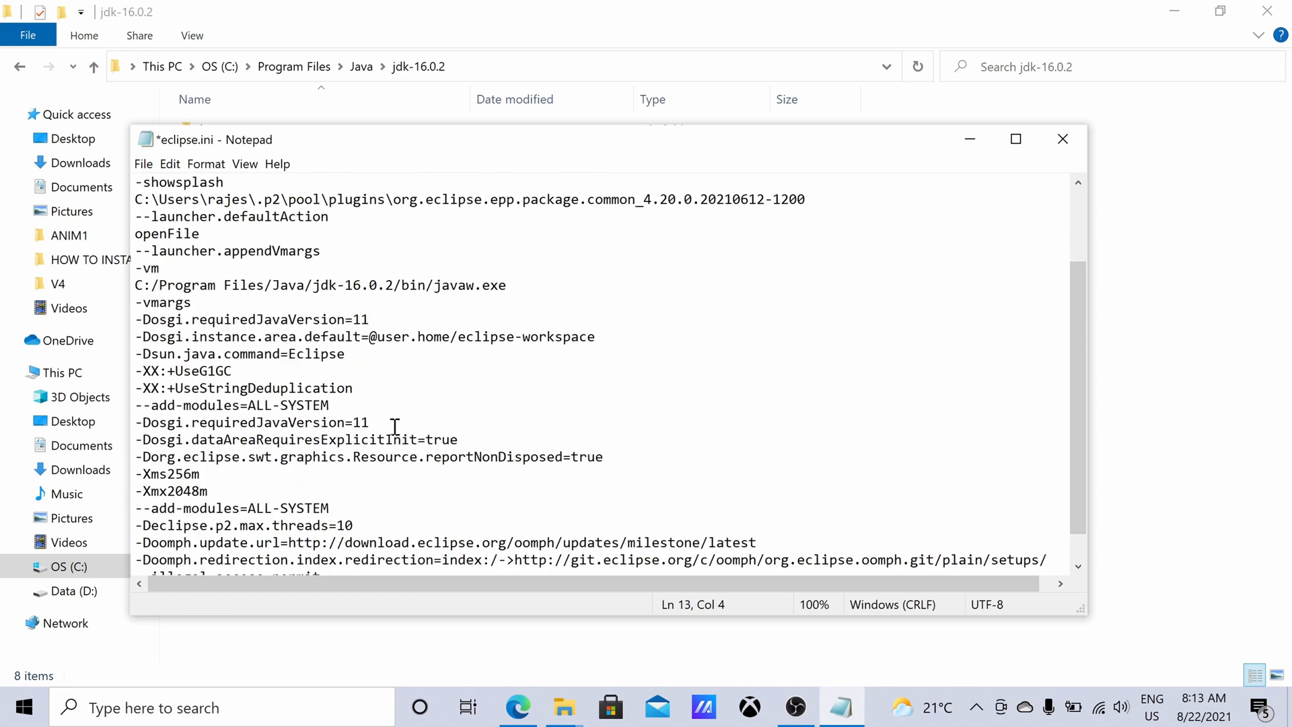
{"action": "double_click", "coordinate": [179, 491]}
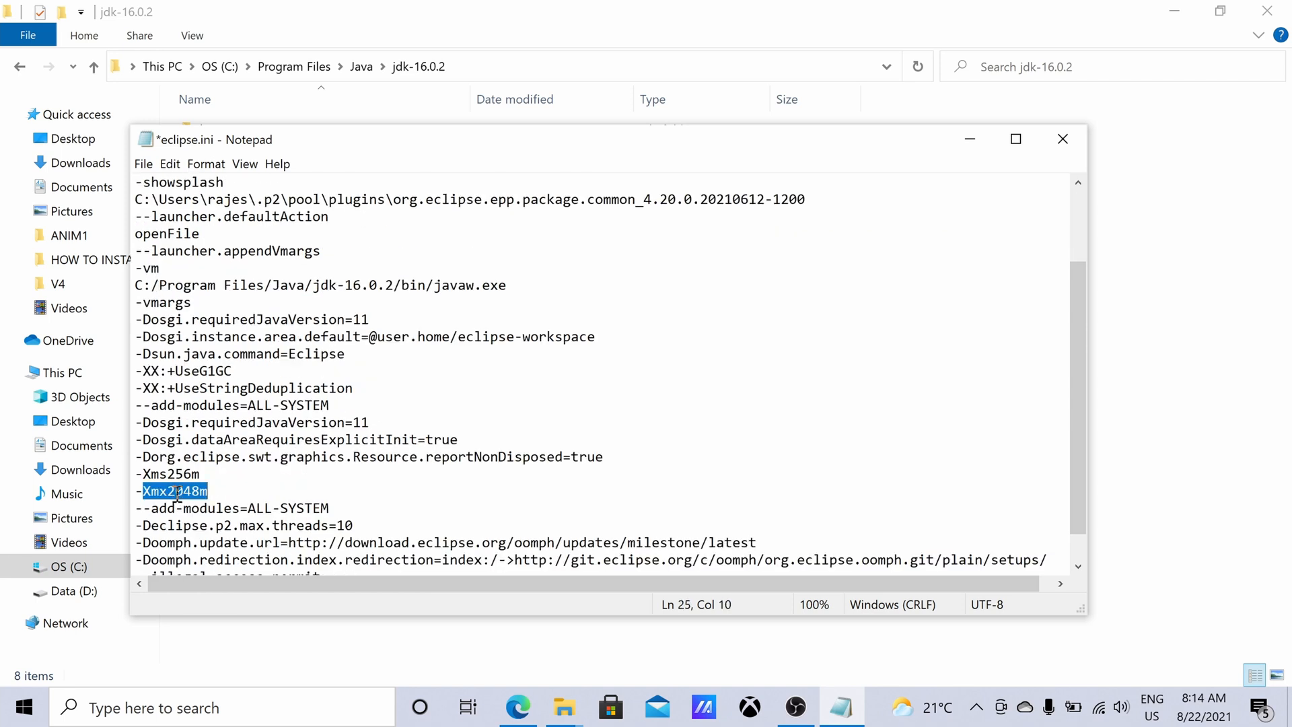
{"action": "left_click", "coordinate": [173, 491]}
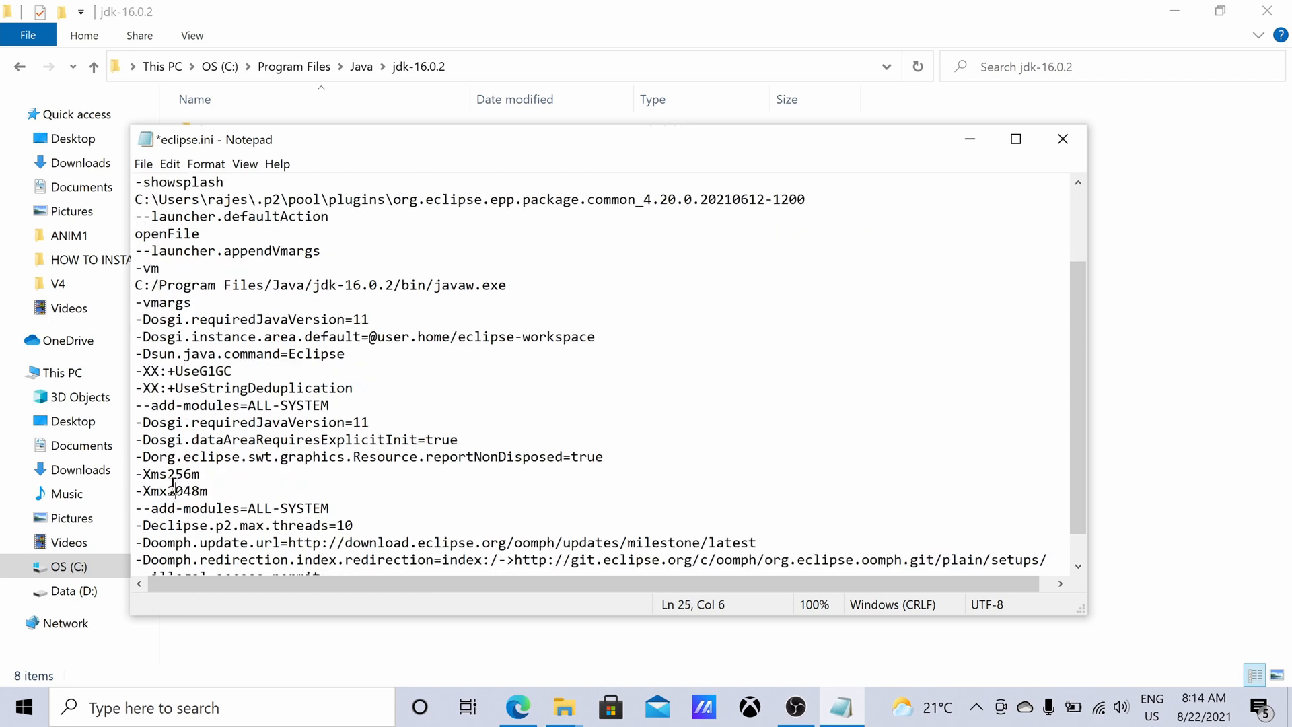
{"action": "left_click", "coordinate": [167, 491]}
{"action": "left_click", "coordinate": [200, 490], "text": "shift"}
{"action": "type", "text": "1500"}
{"action": "key", "text": "ctrl+s"}
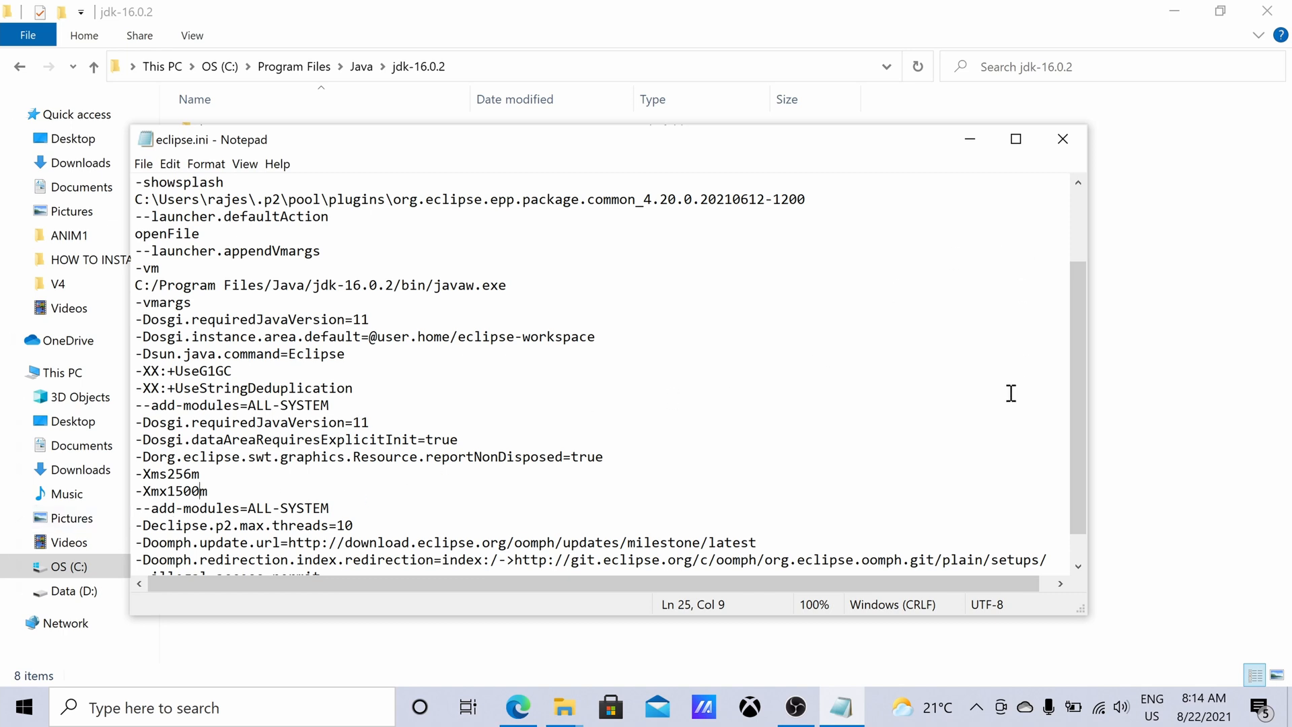
{"action": "scroll", "coordinate": [1003, 395], "scroll_direction": "down", "scroll_amount": 1}
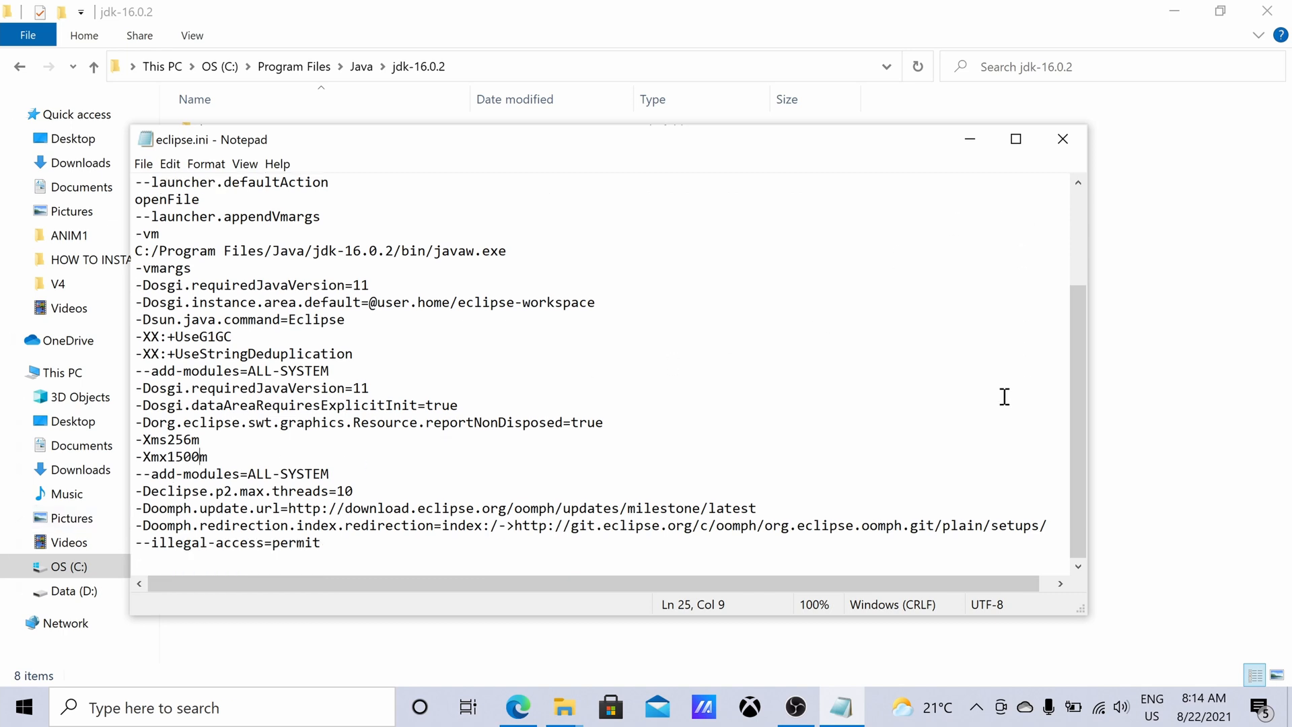
{"action": "left_click", "coordinate": [1067, 148]}
Minimize the File Explorer windows and inspect the Eclipse desktop shortcut's target for the path to the custom eclipse.ini
{"action": "left_click", "coordinate": [1176, 11]}
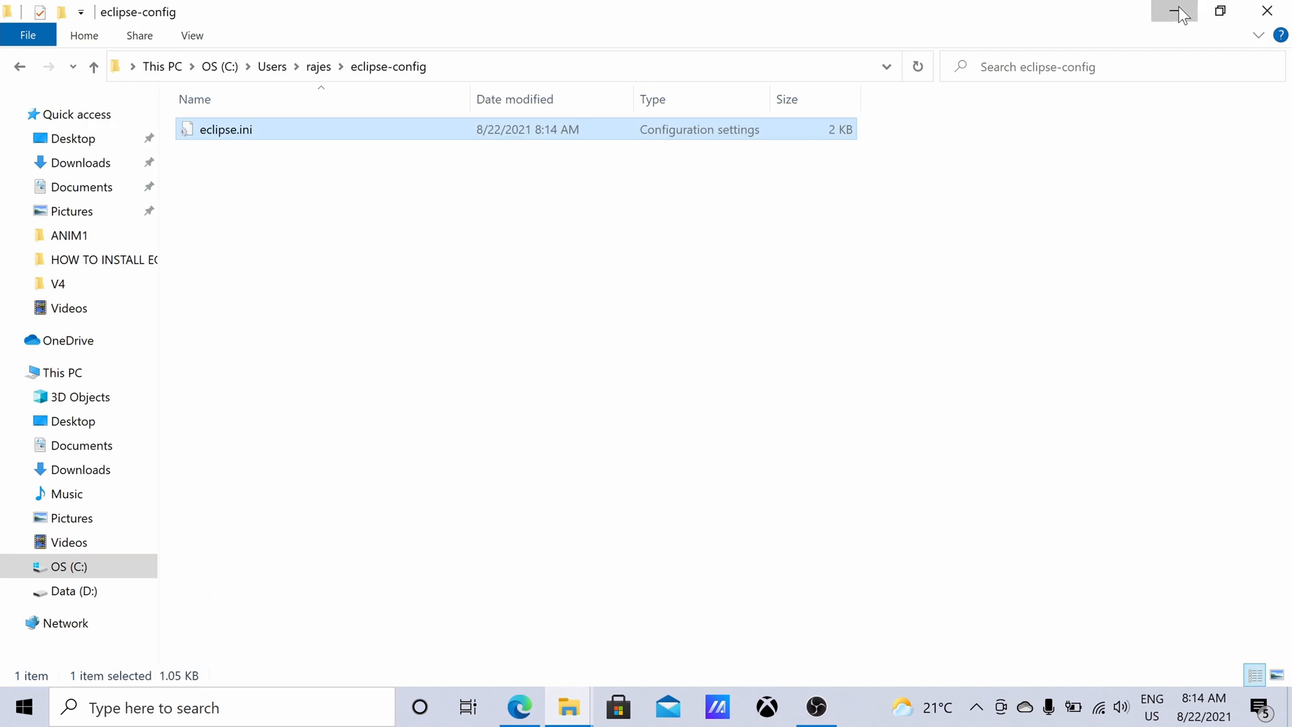
{"action": "left_click", "coordinate": [1181, 12]}
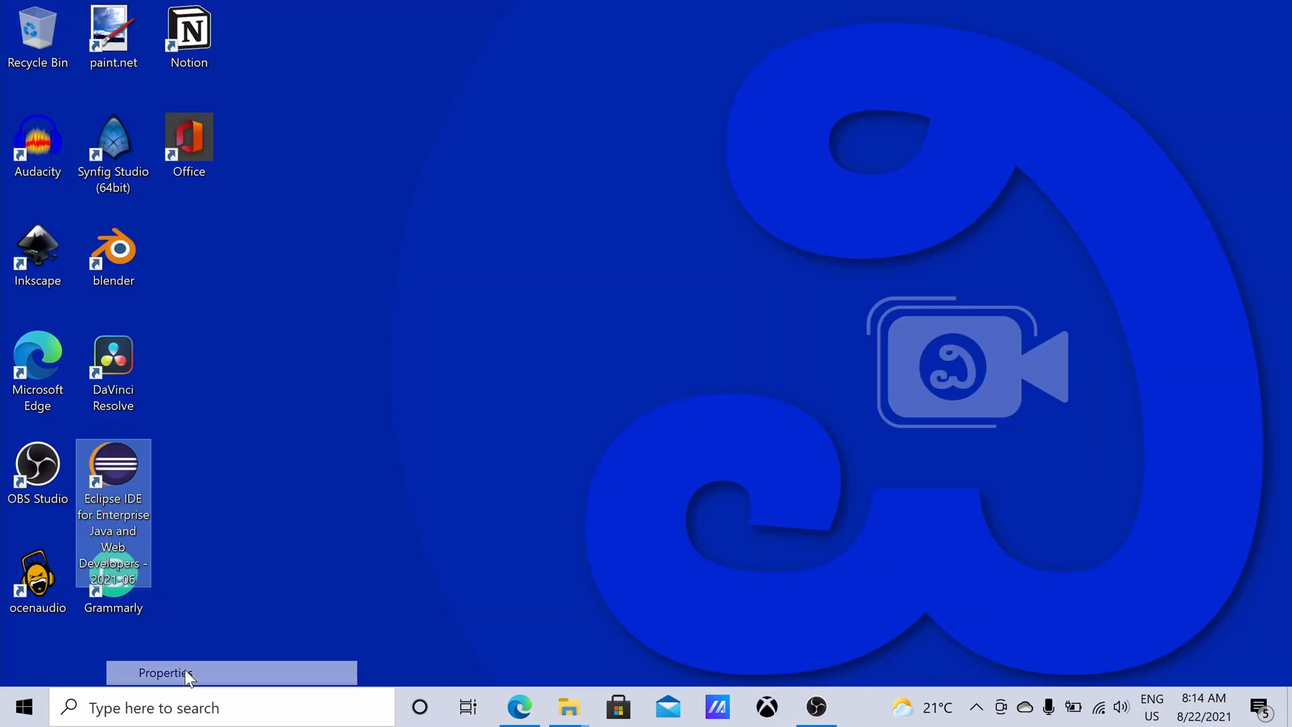
{"action": "left_click", "coordinate": [184, 669]}
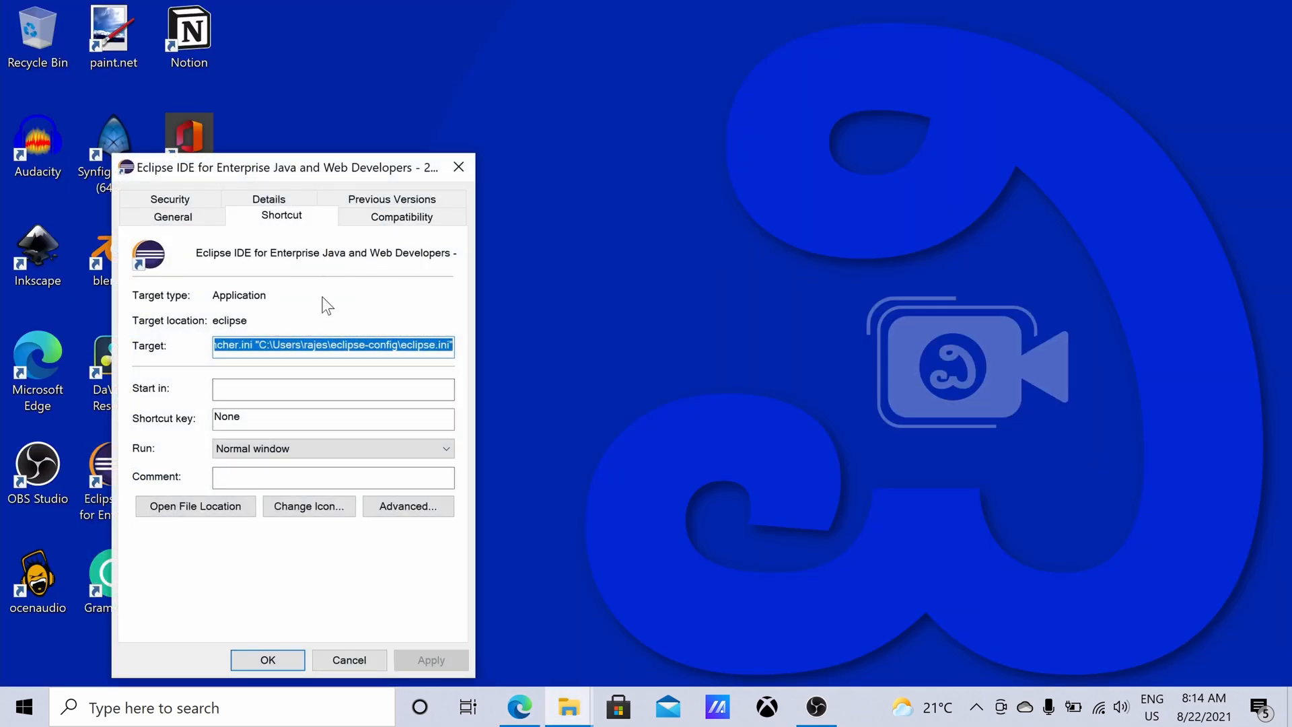
{"action": "left_click", "coordinate": [348, 345]}
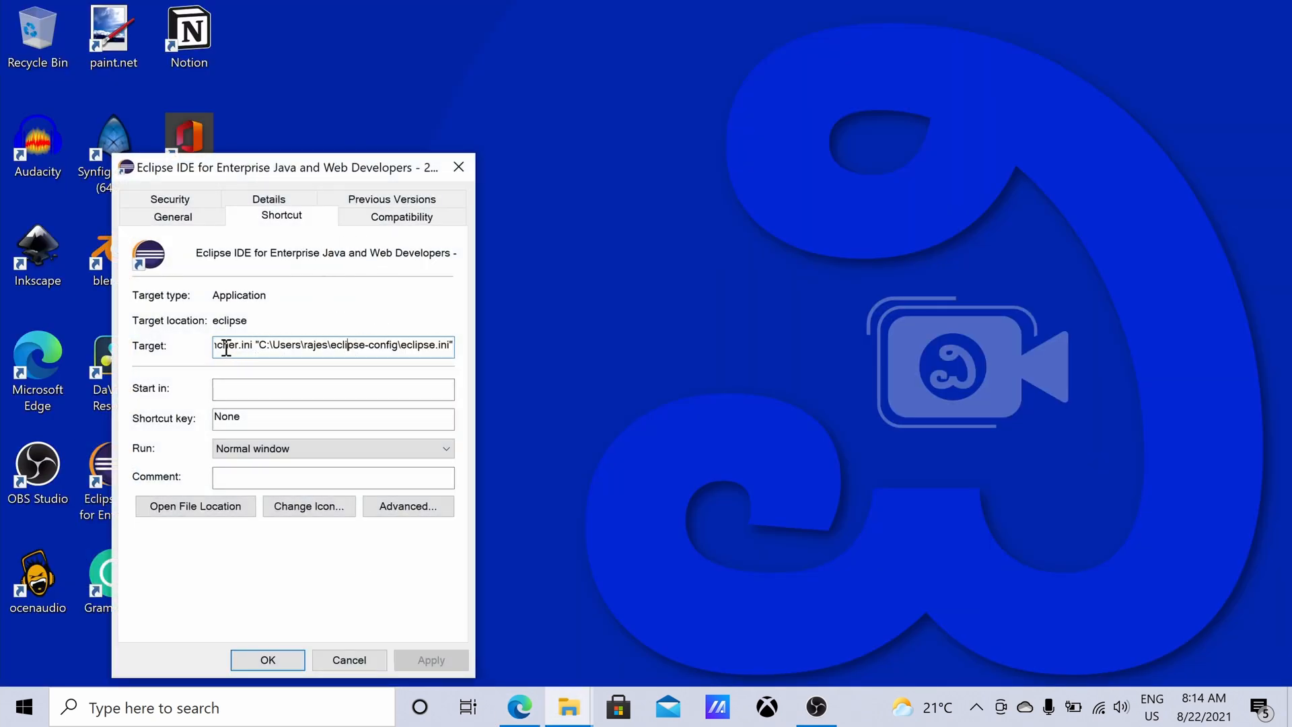
{"action": "key", "text": "Left"}
{"action": "key", "text": "Left"}
{"action": "key", "text": "Left"}
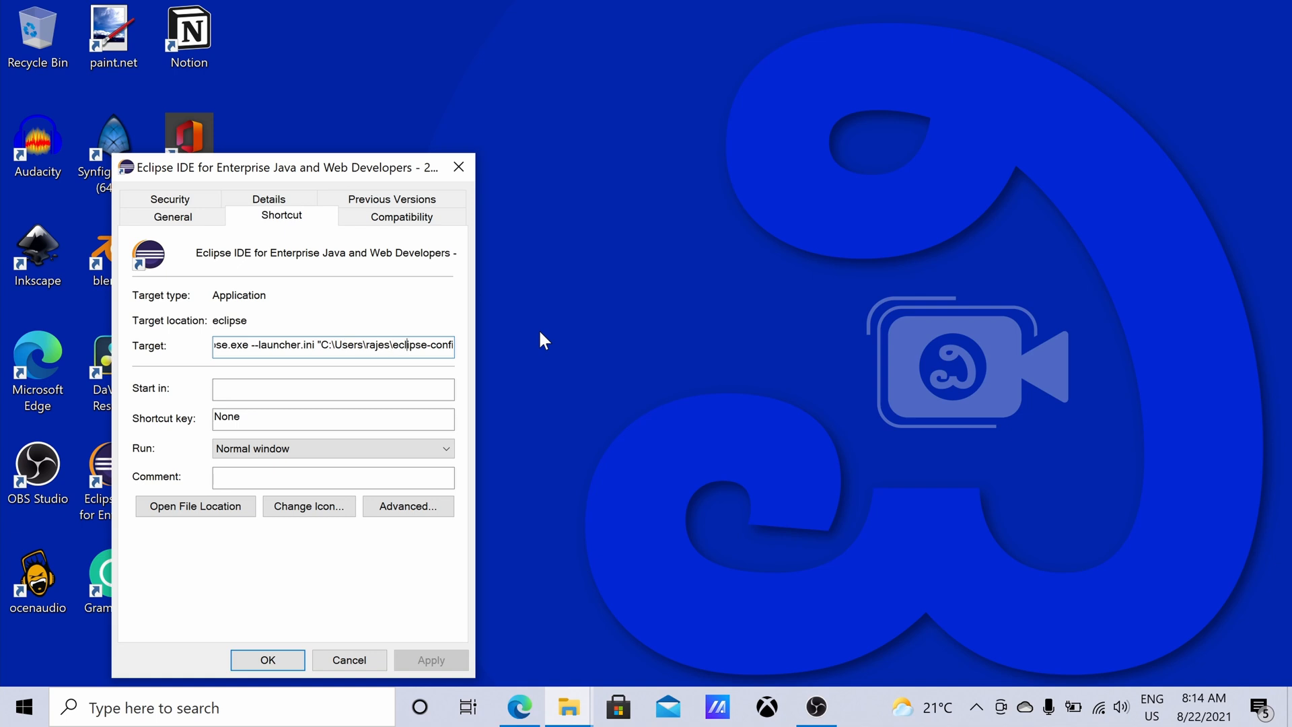
{"action": "key", "text": "End"}
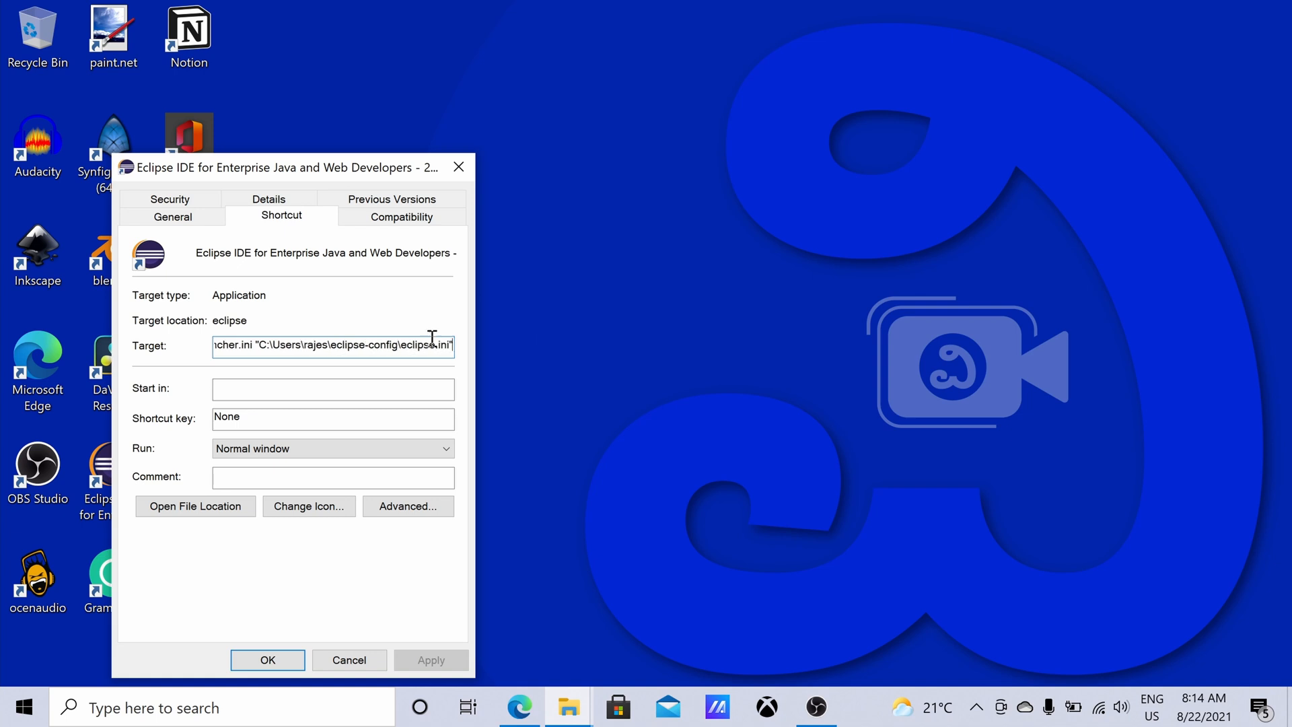
{"action": "left_click_drag", "start_coordinate": [256, 345], "coordinate": [462, 341]}
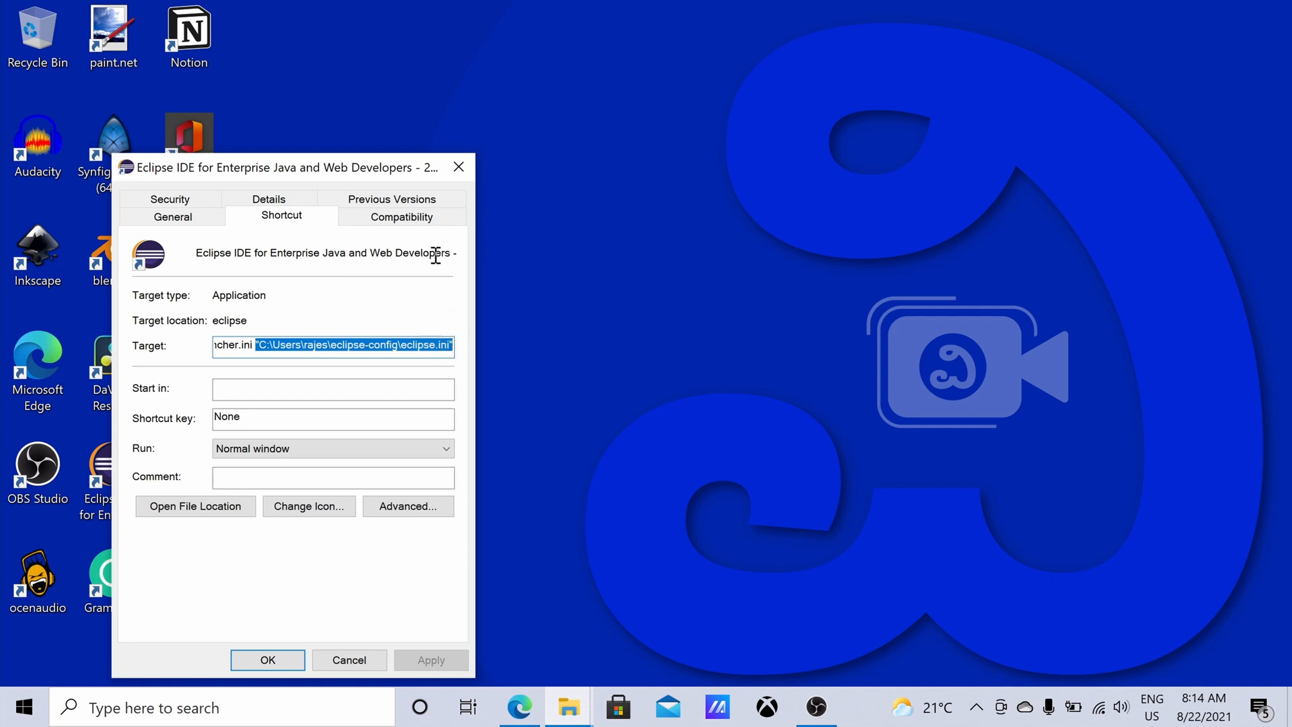
{"action": "left_click", "coordinate": [457, 168]}
Launch Eclipse from its desktop shortcut with the suggested eclipse-workspace directory
{"action": "double_click", "coordinate": [112, 470]}
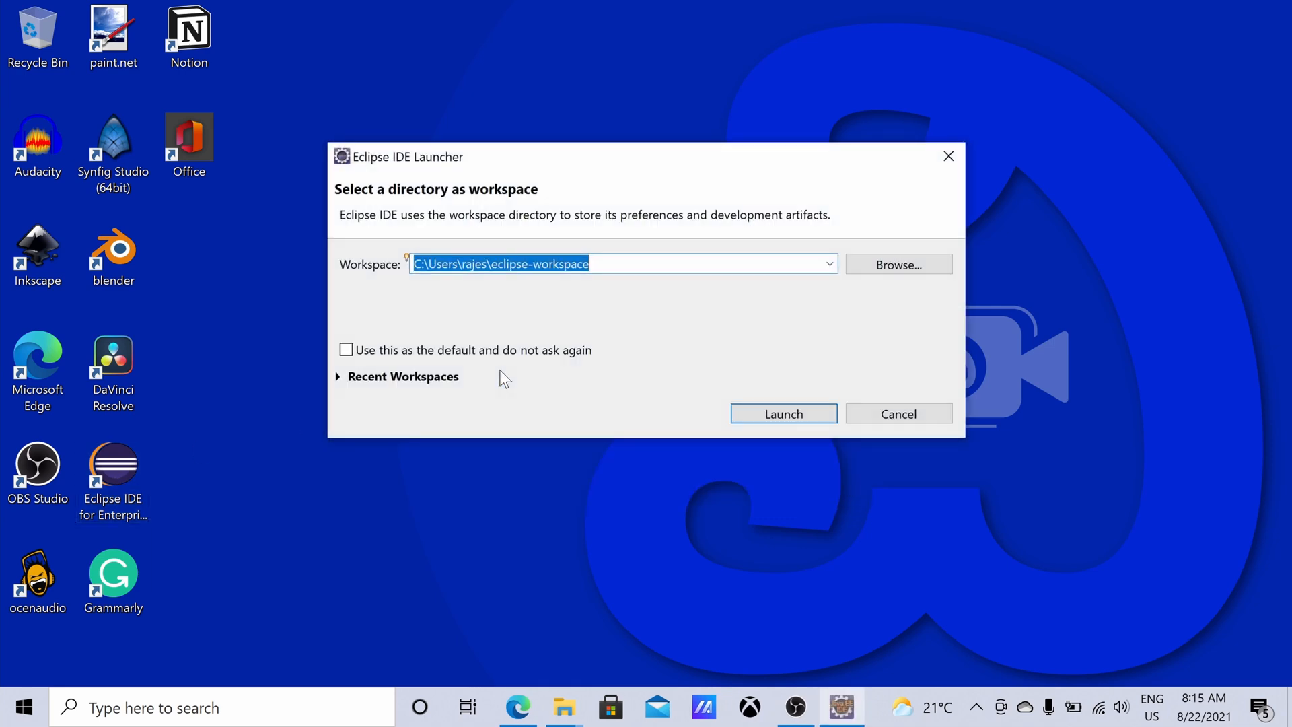
{"action": "left_click", "coordinate": [745, 415]}
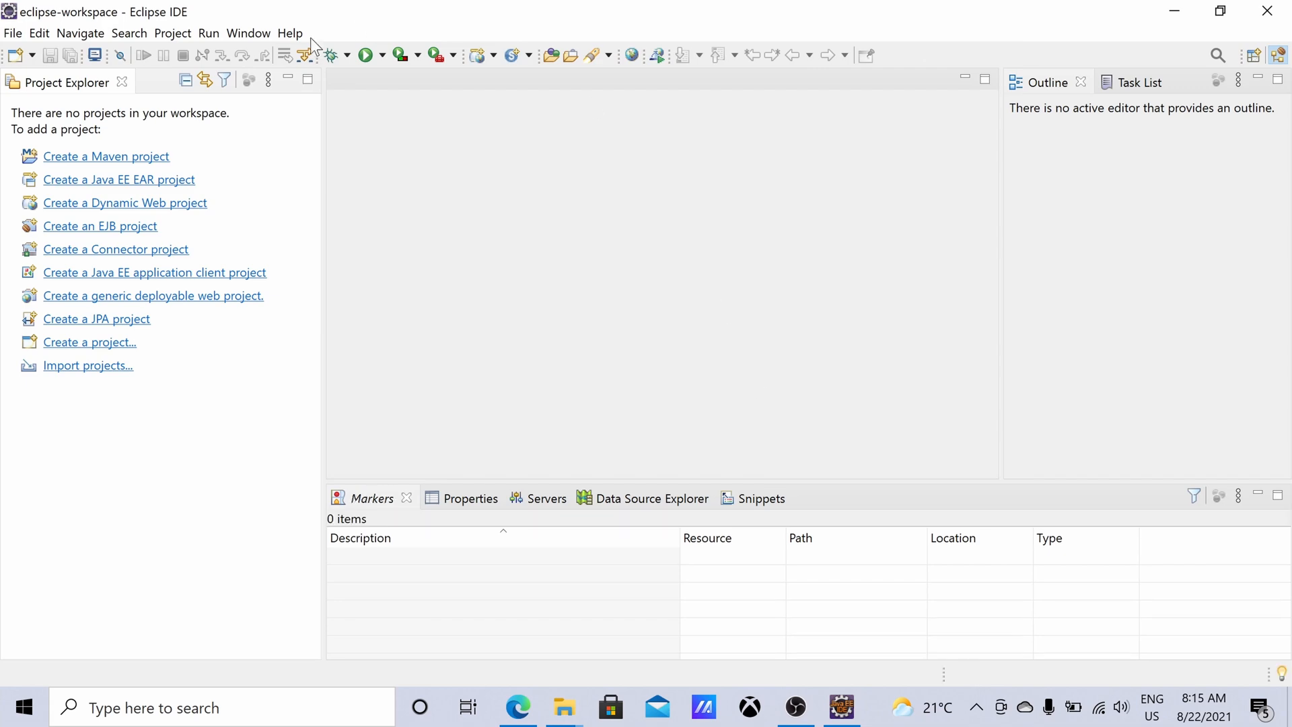
Search the configuration in Eclipse's installation details for eclipse.vm, examine the JVM path and close the dialogs
{"action": "left_click", "coordinate": [300, 39]}
{"action": "left_click", "coordinate": [324, 335]}
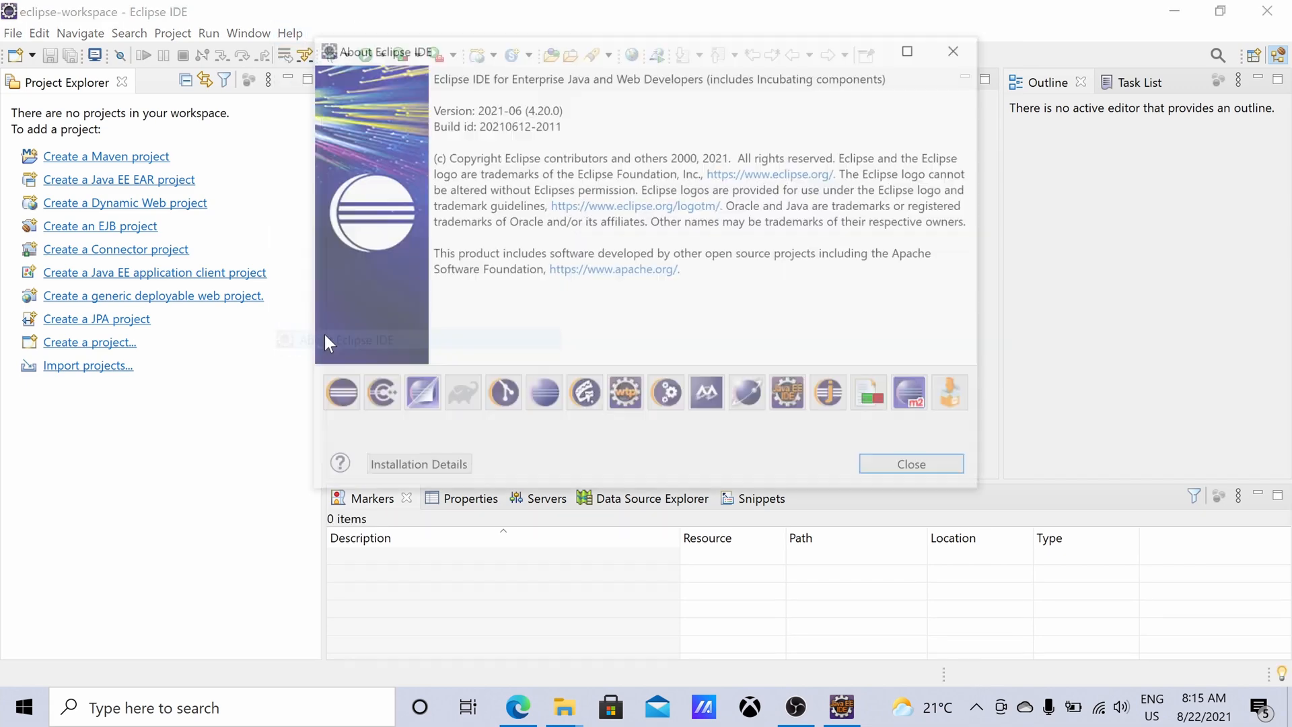
{"action": "left_click", "coordinate": [433, 467]}
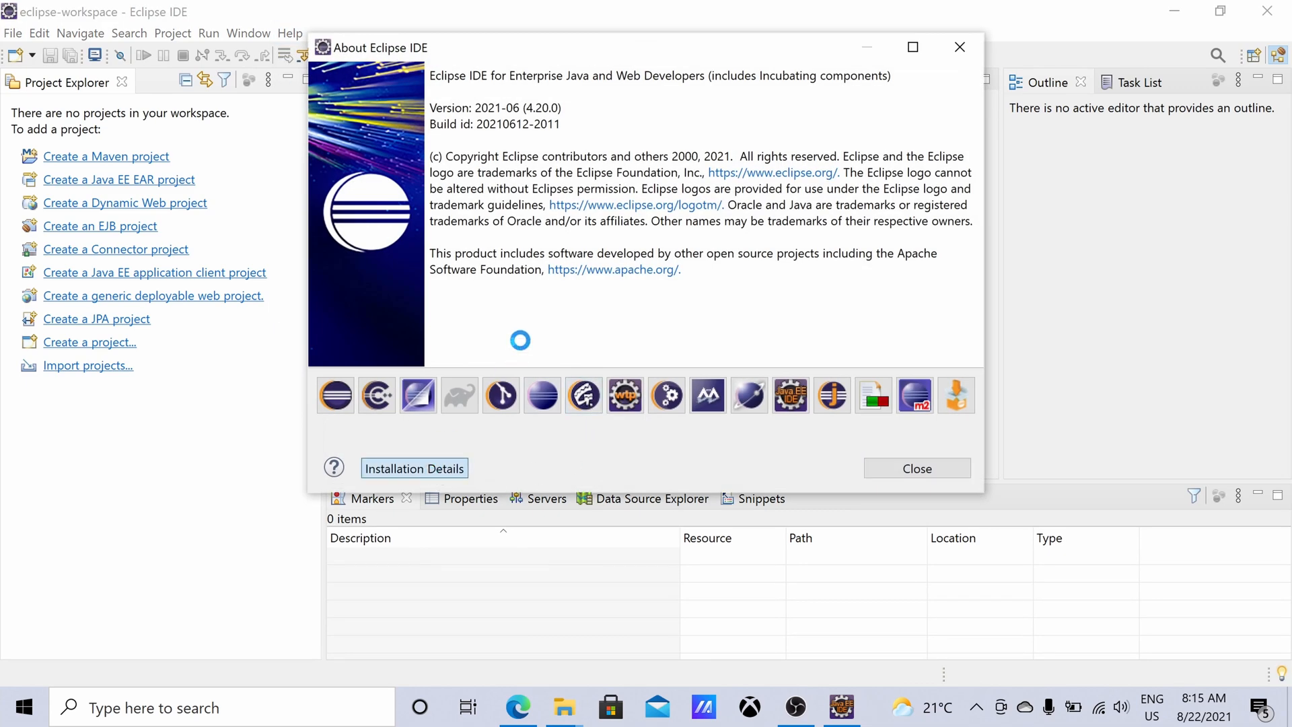
{"action": "left_click", "coordinate": [591, 58]}
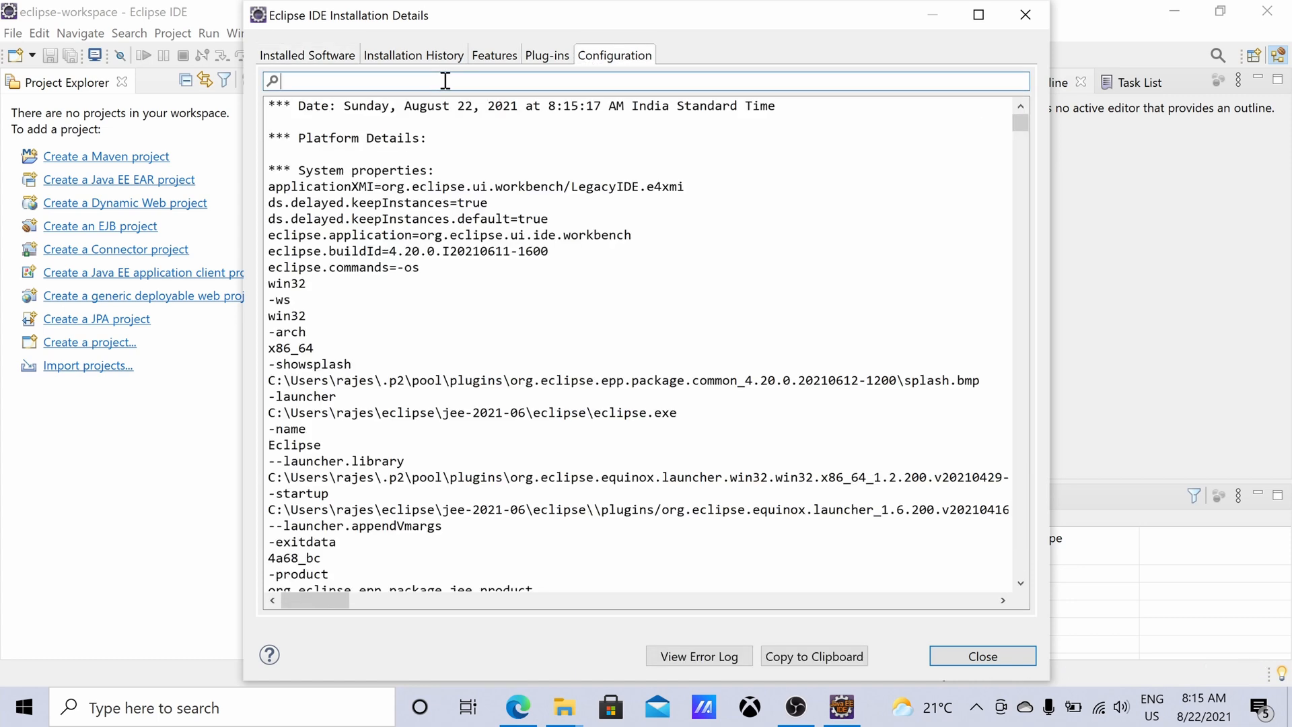
{"action": "type", "text": "ecli"}
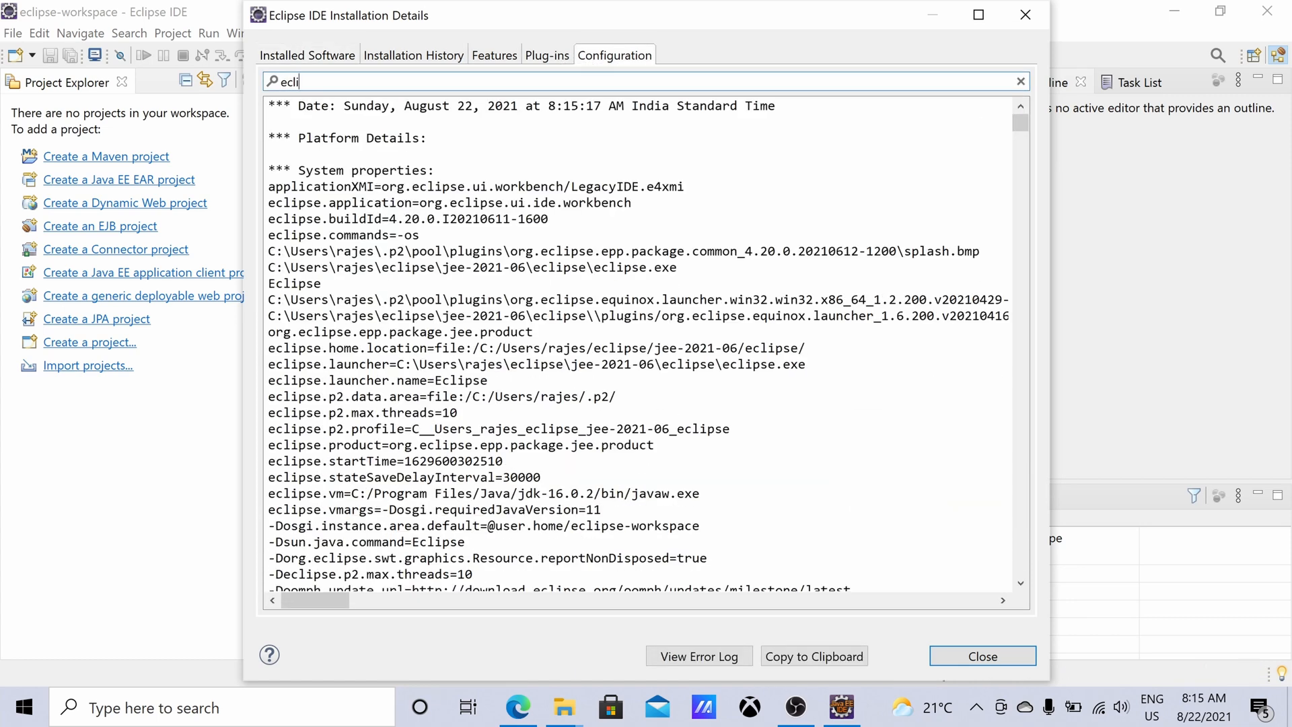
{"action": "type", "text": "pse.vm"}
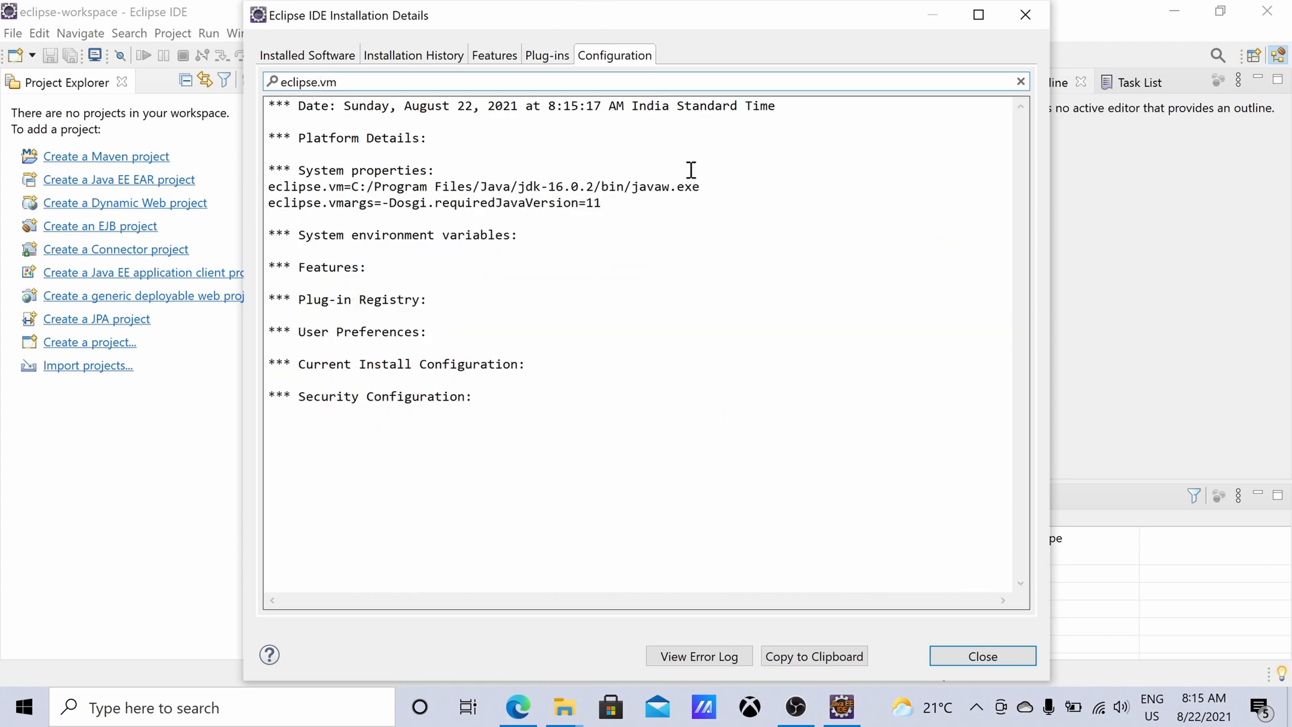
{"action": "left_click_drag", "start_coordinate": [702, 188], "coordinate": [264, 183]}
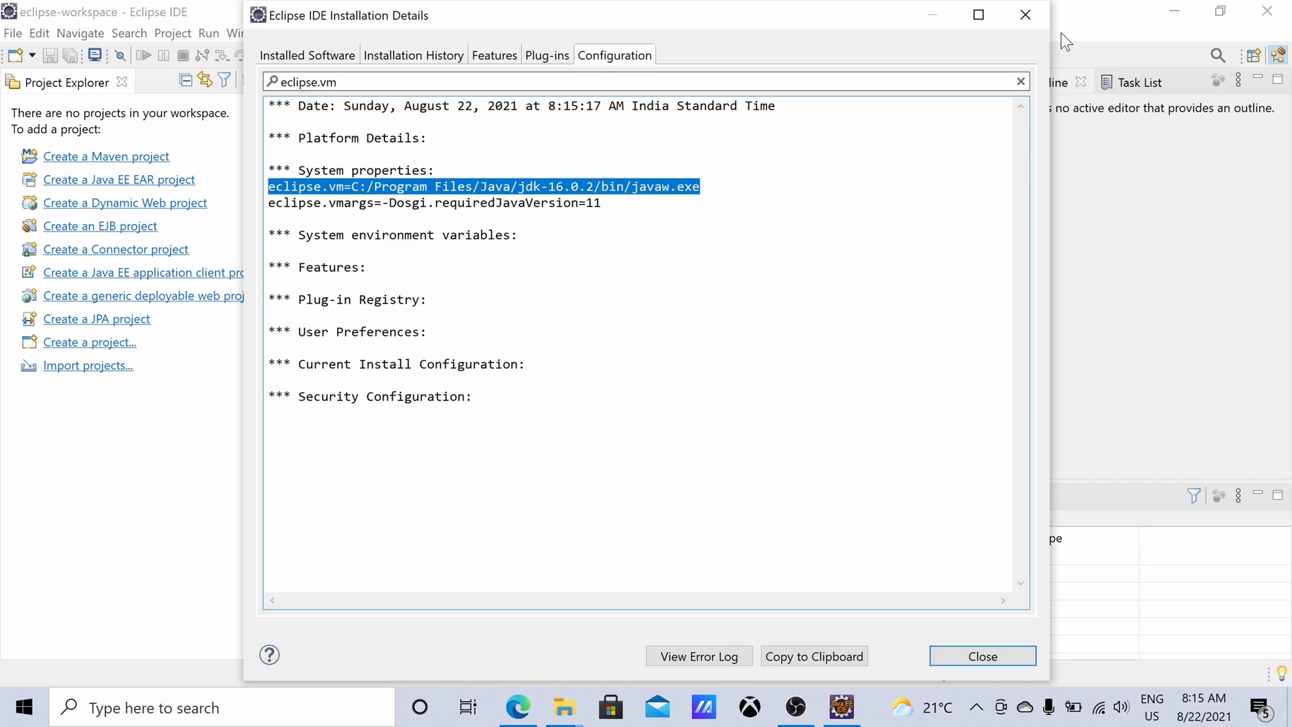
{"action": "left_click", "coordinate": [1019, 19]}
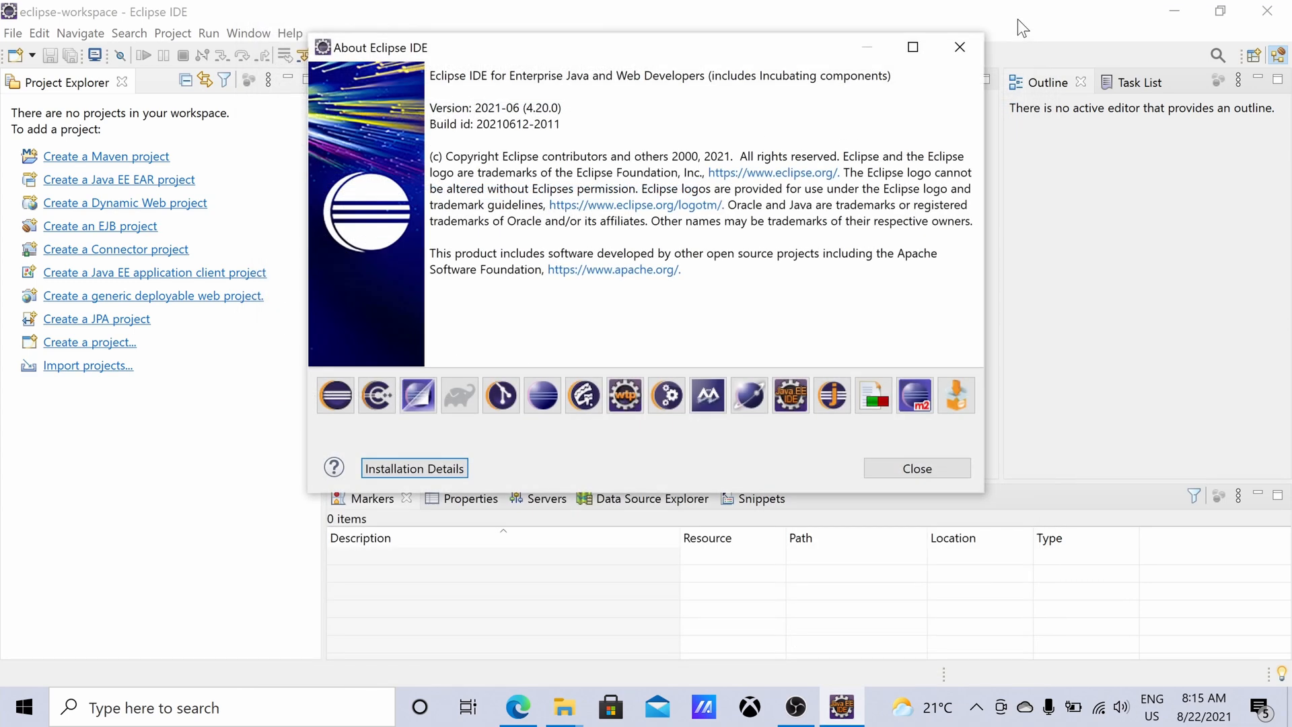
{"action": "left_click", "coordinate": [959, 55]}
Add a Standard VM with JRE home C:\Program Files\Java\jdk-16.0.2 to the installed JREs in the Java preferences
{"action": "left_click", "coordinate": [249, 33]}
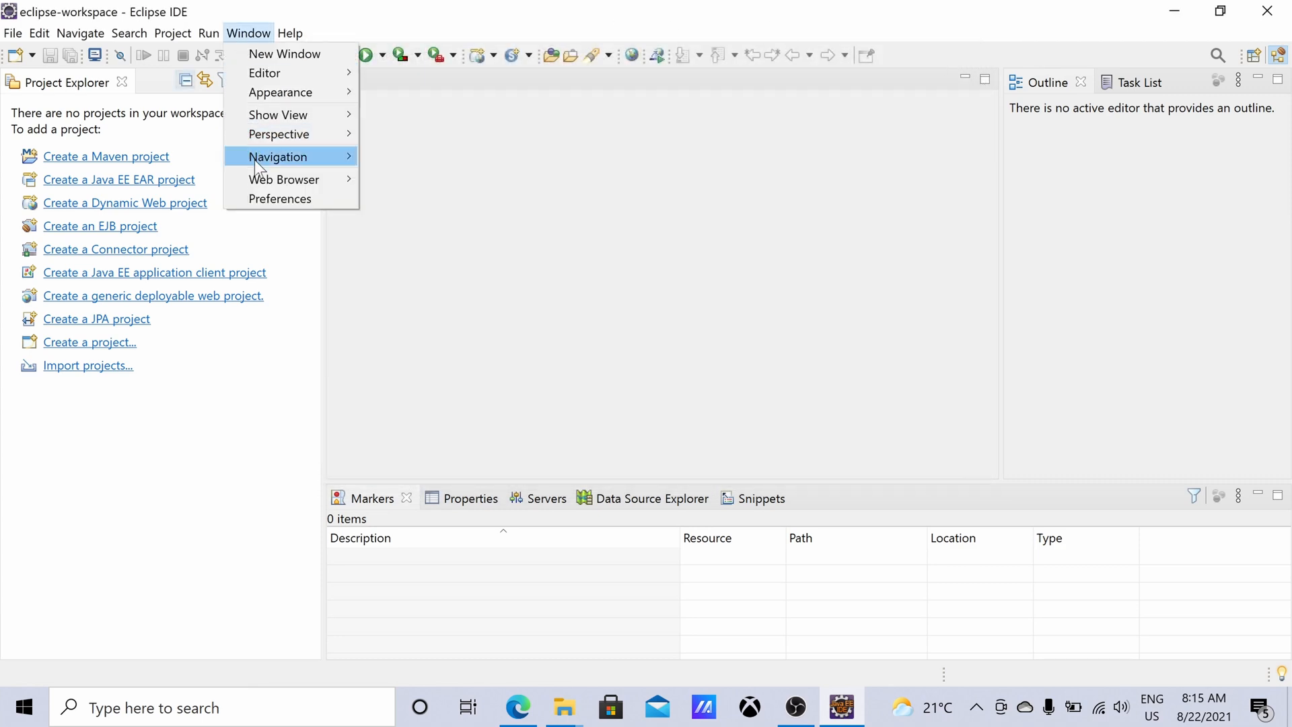
{"action": "left_click", "coordinate": [267, 199]}
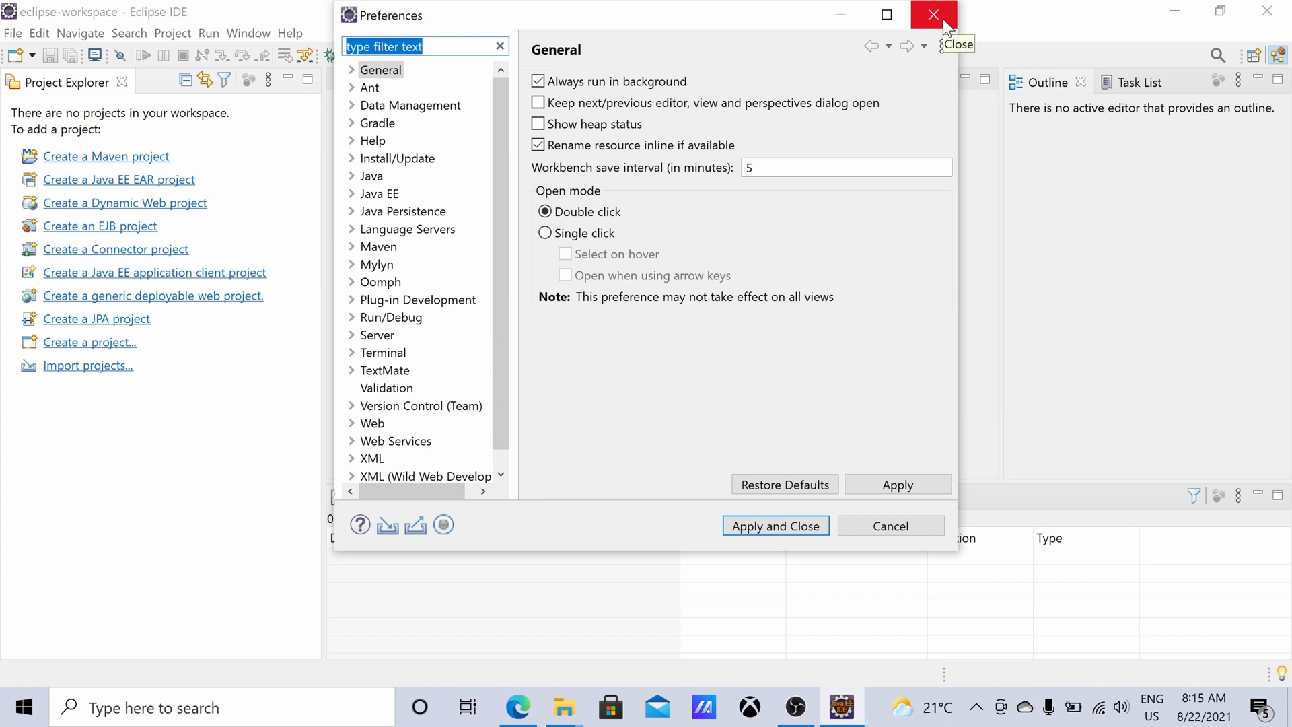
{"action": "left_click", "coordinate": [352, 176]}
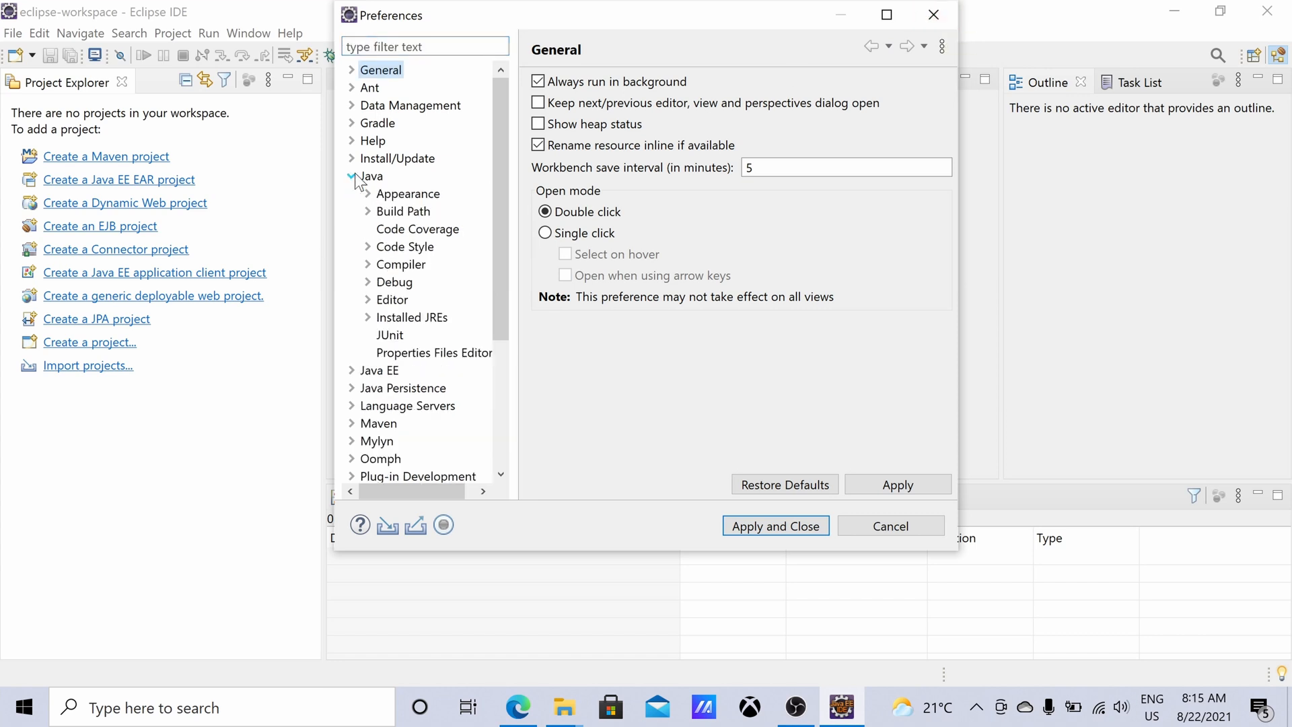
{"action": "left_click", "coordinate": [401, 321]}
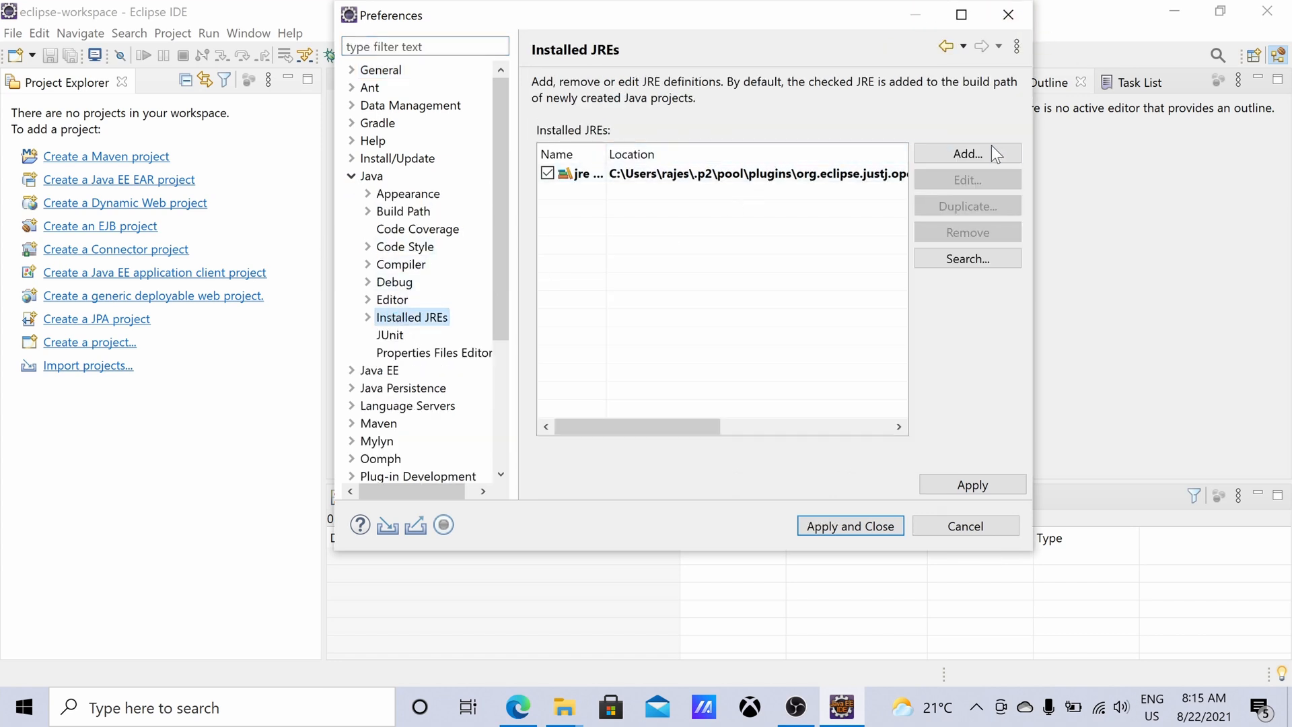
{"action": "left_click", "coordinate": [992, 154]}
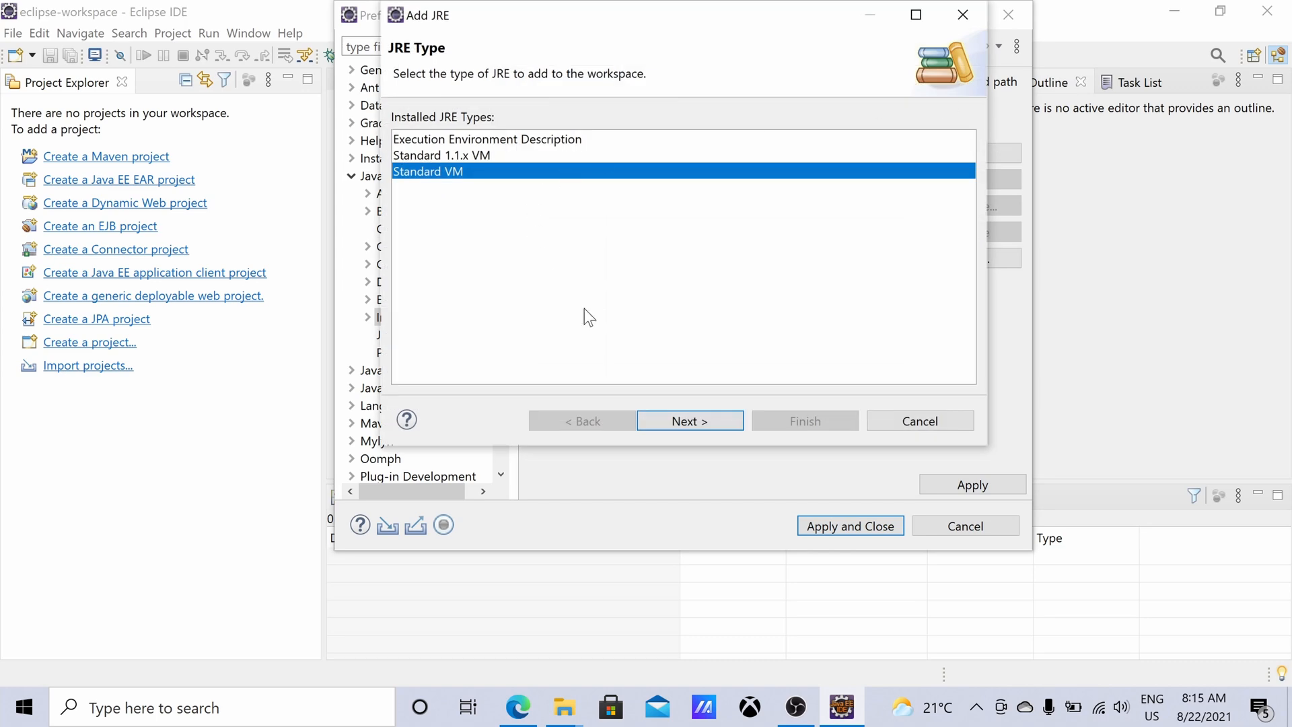
{"action": "left_click", "coordinate": [689, 420]}
{"action": "left_click", "coordinate": [932, 128]}
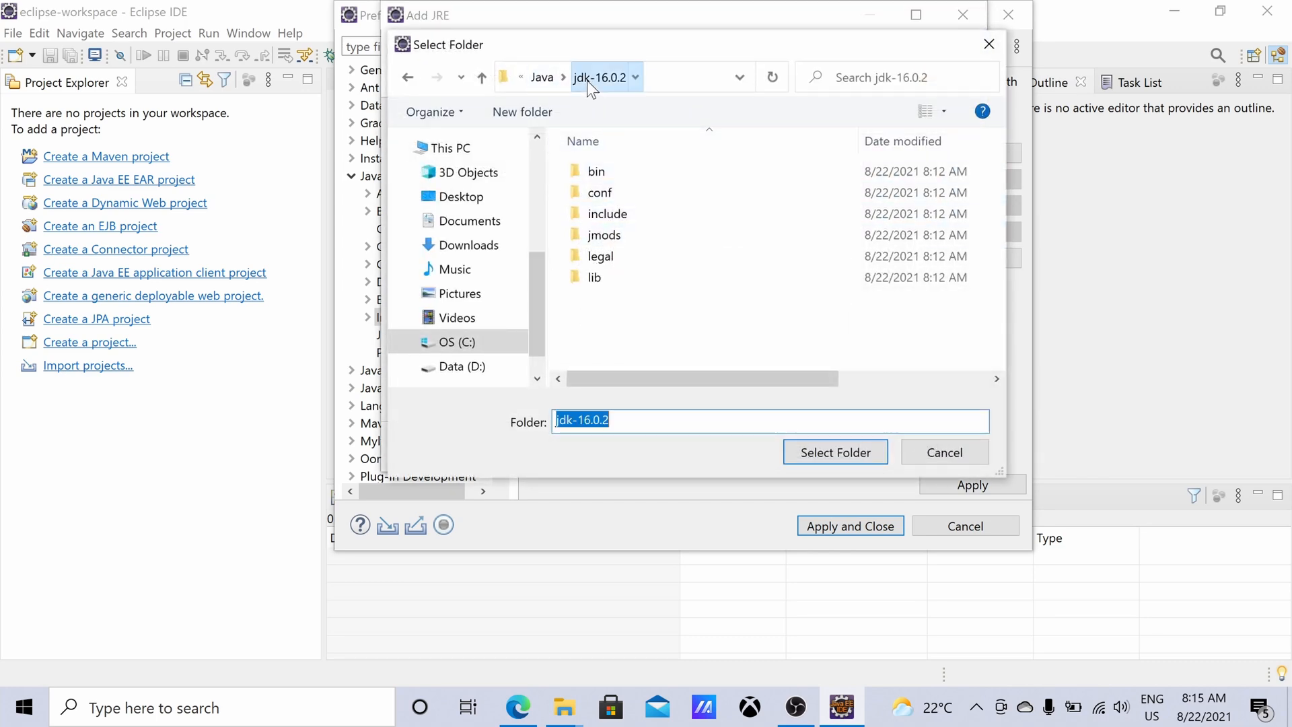
{"action": "left_click", "coordinate": [842, 454]}
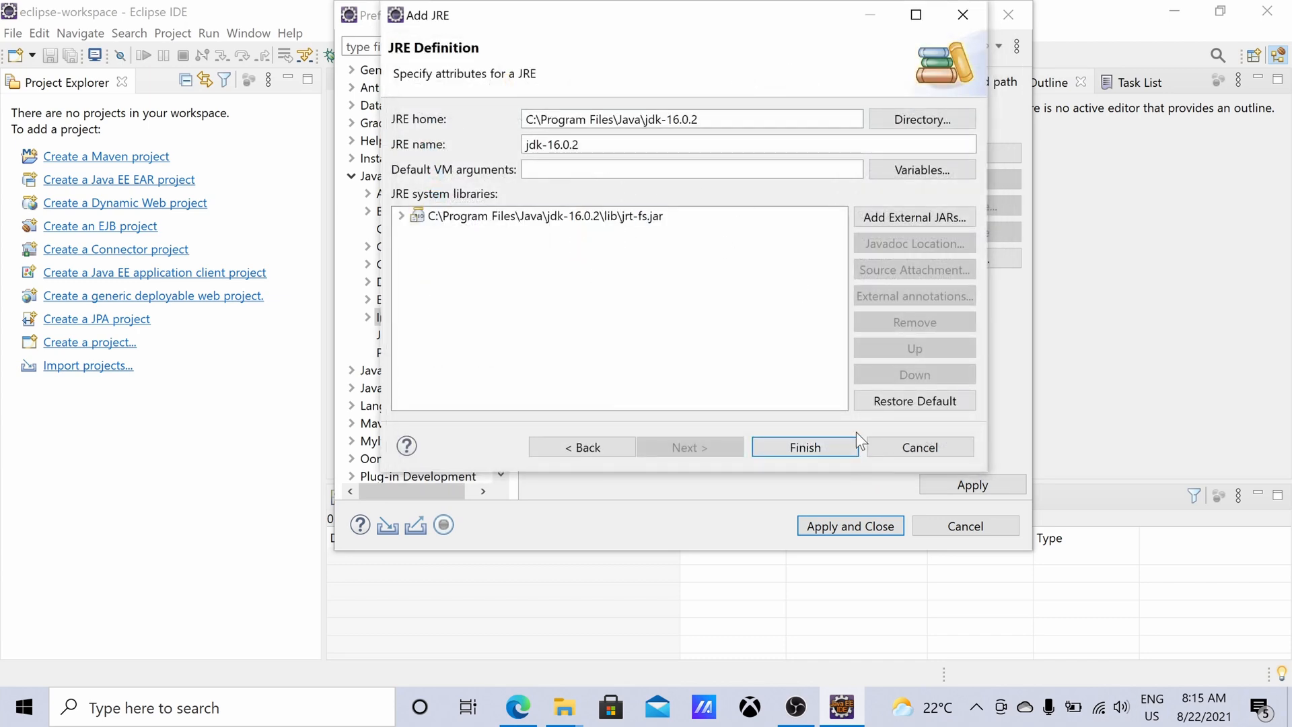
{"action": "left_click", "coordinate": [764, 447]}
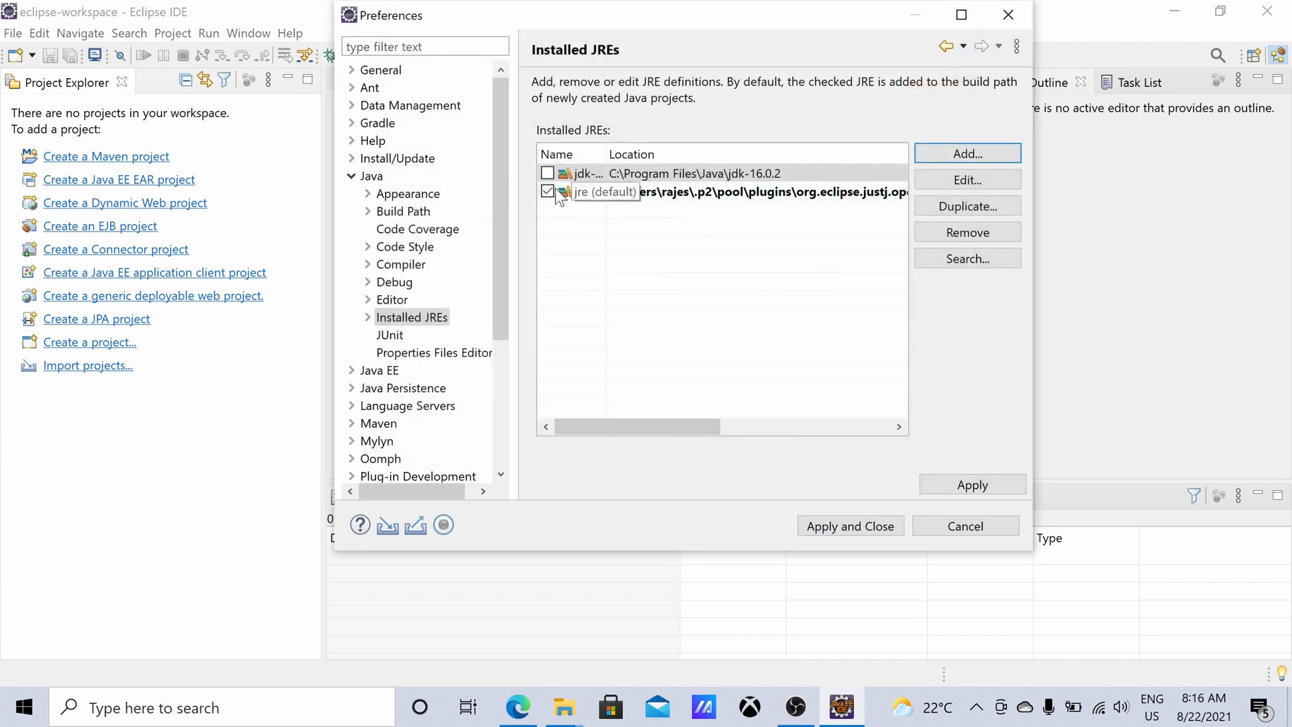
Make jdk-16.0.2 the default JRE, remove the bundled jre entry, widen the Name column and apply the preferences
{"action": "left_click", "coordinate": [547, 173]}
{"action": "left_click", "coordinate": [580, 193]}
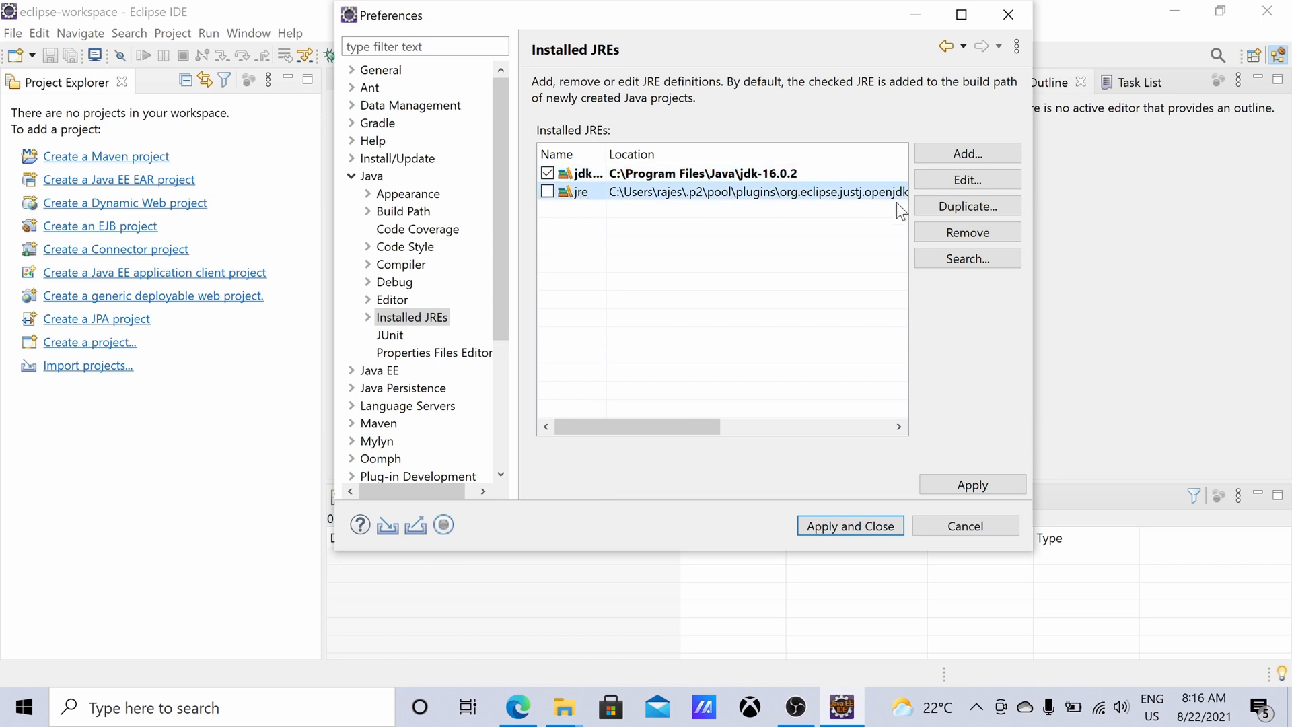
{"action": "left_click", "coordinate": [985, 236]}
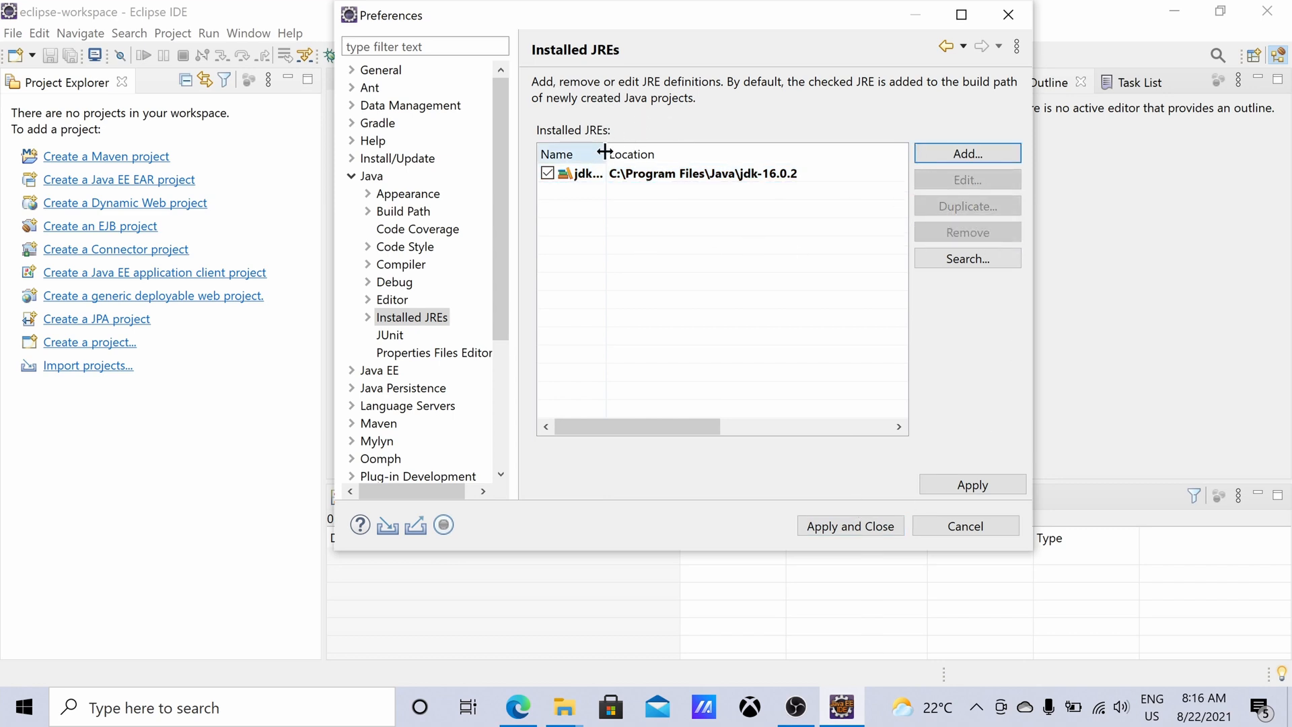
{"action": "left_click_drag", "start_coordinate": [605, 152], "coordinate": [691, 147]}
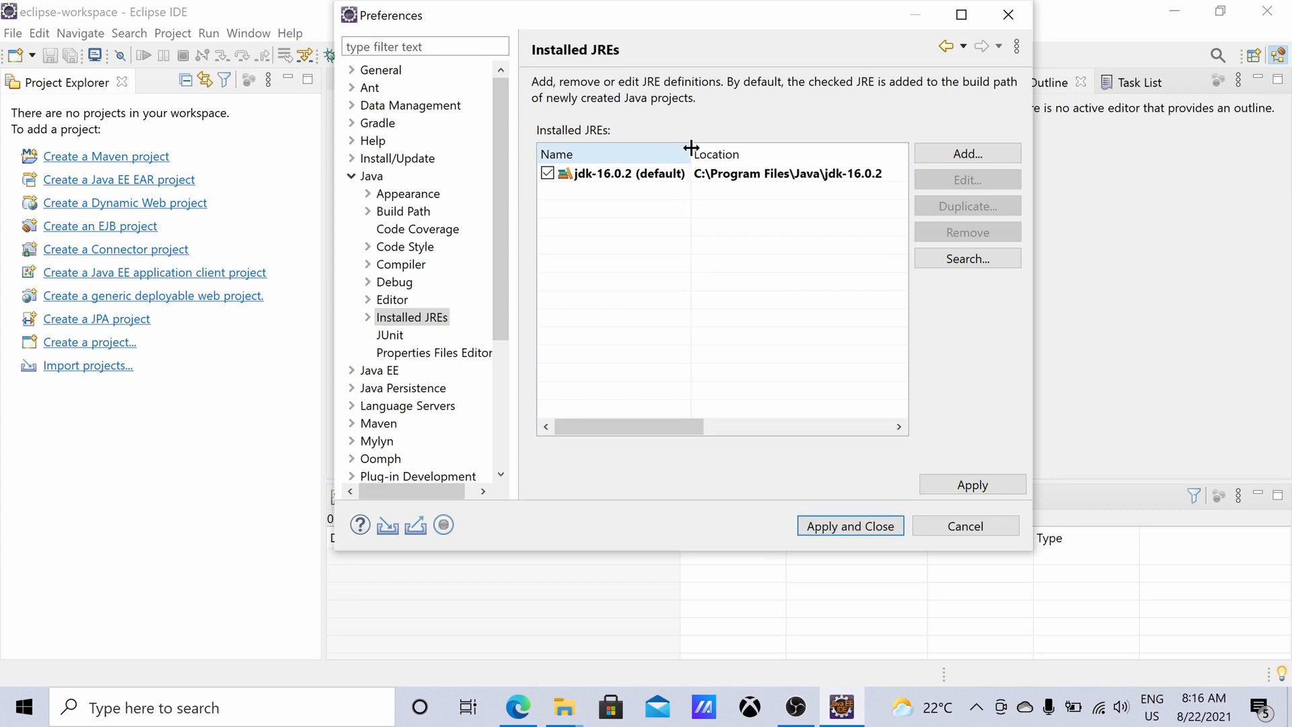
{"action": "left_click", "coordinate": [874, 524]}
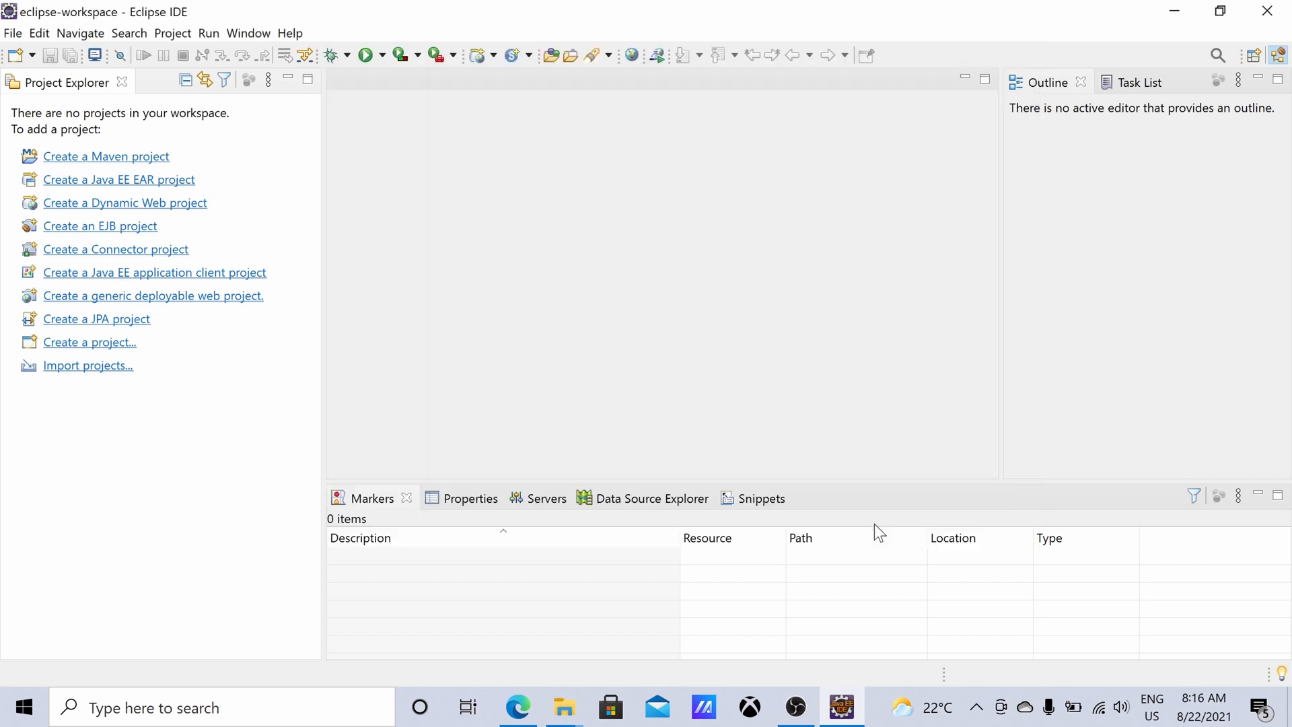
Start a new project, filter the wizards by "Java pro" and choose the Java Project wizard
{"action": "left_click", "coordinate": [13, 33]}
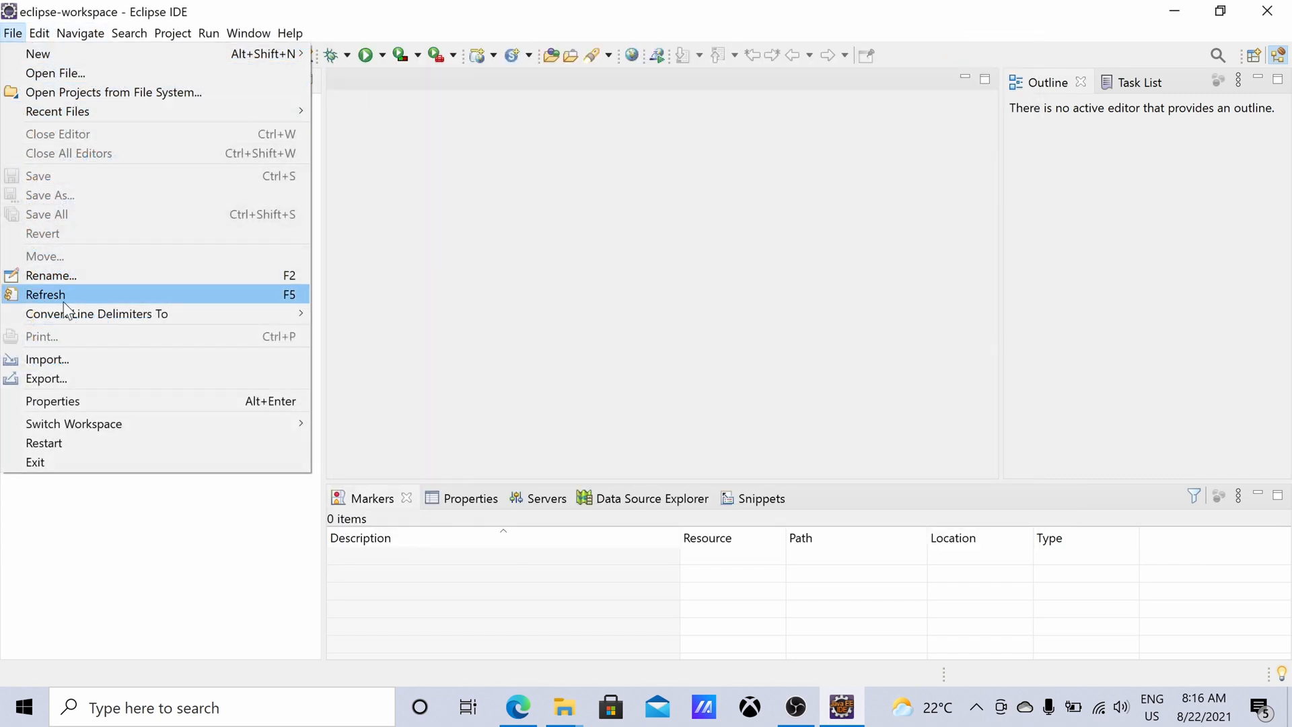
{"action": "mouse_move", "coordinate": [109, 54]}
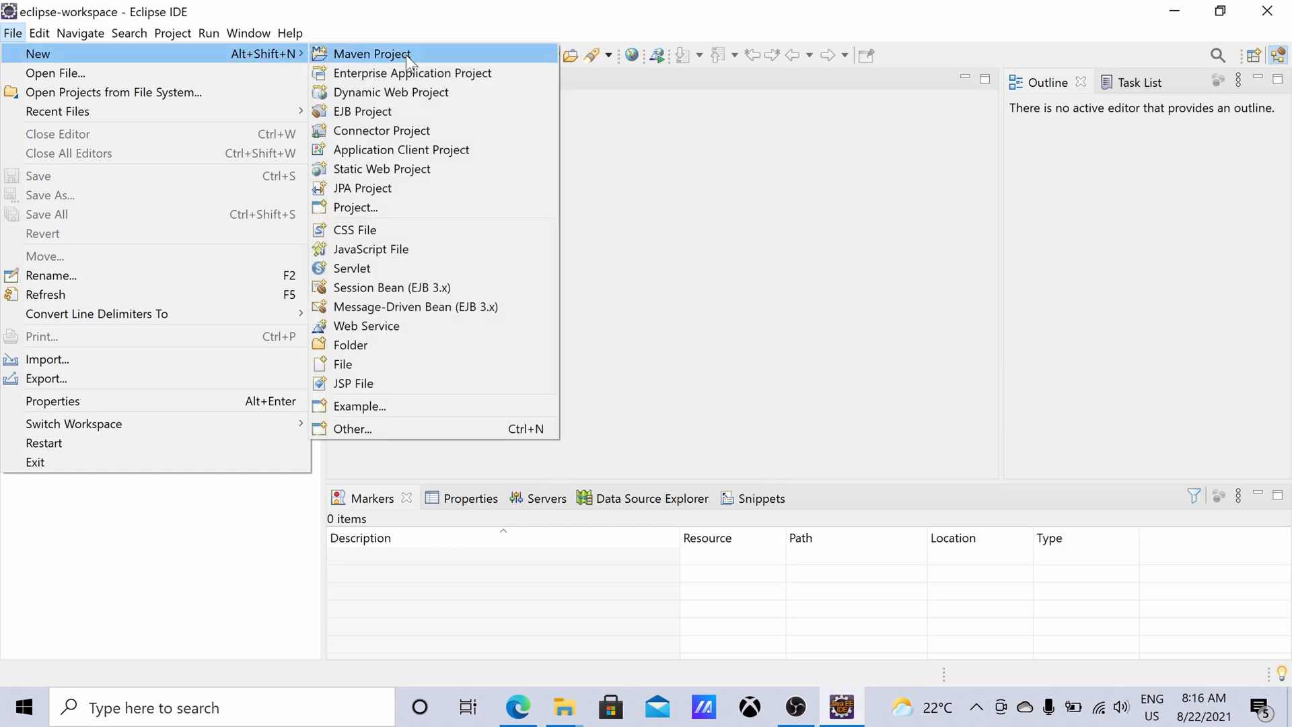
{"action": "left_click", "coordinate": [377, 208]}
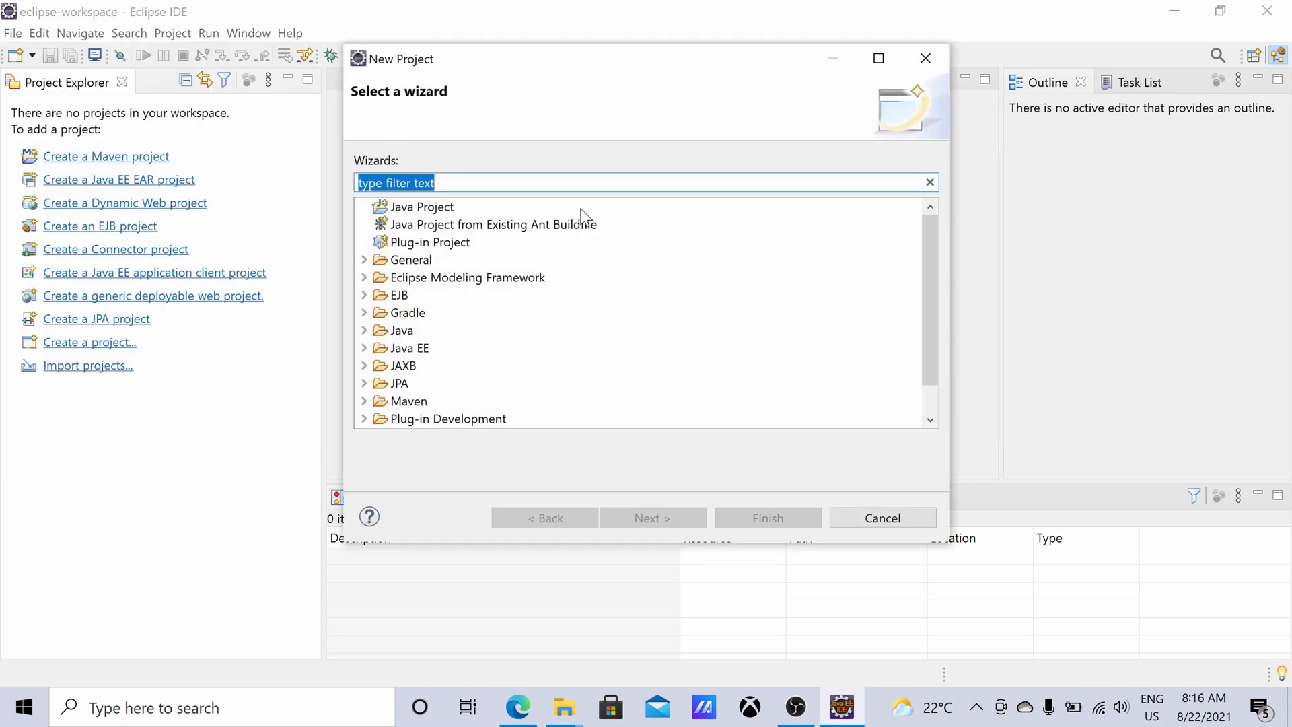
{"action": "type", "text": "Jav"}
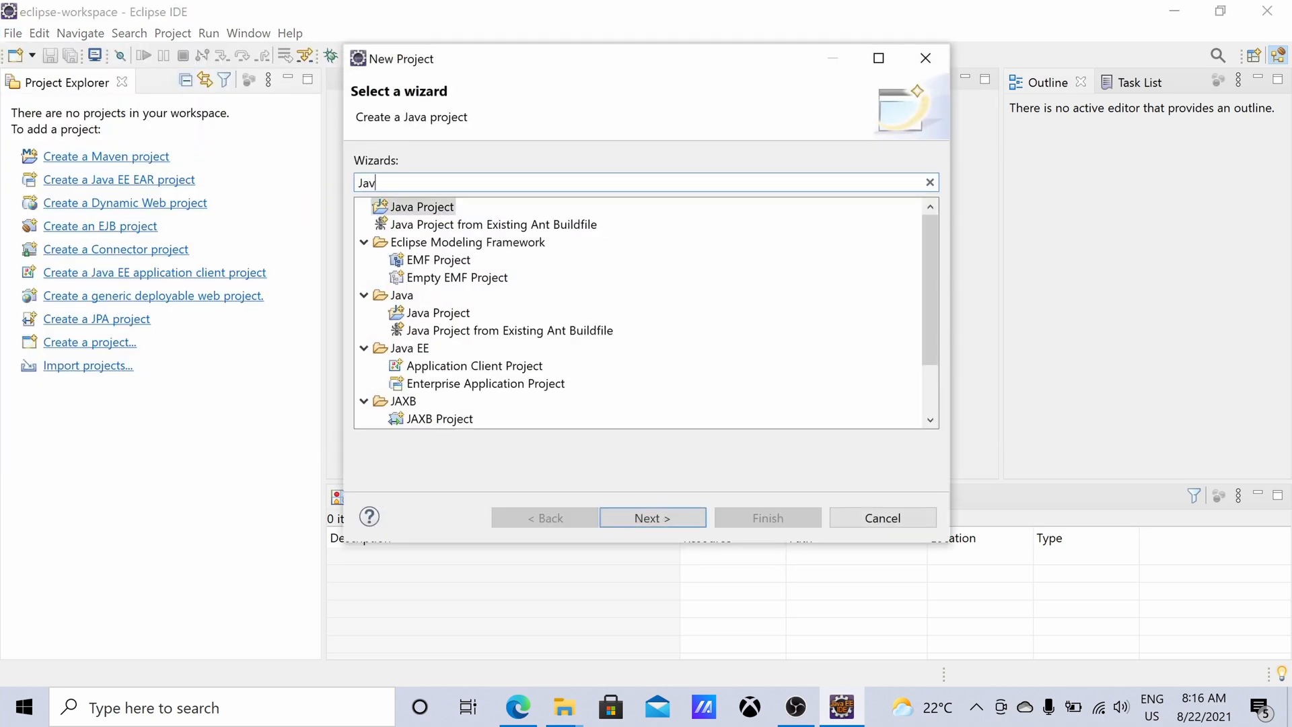
{"action": "type", "text": "a pro"}
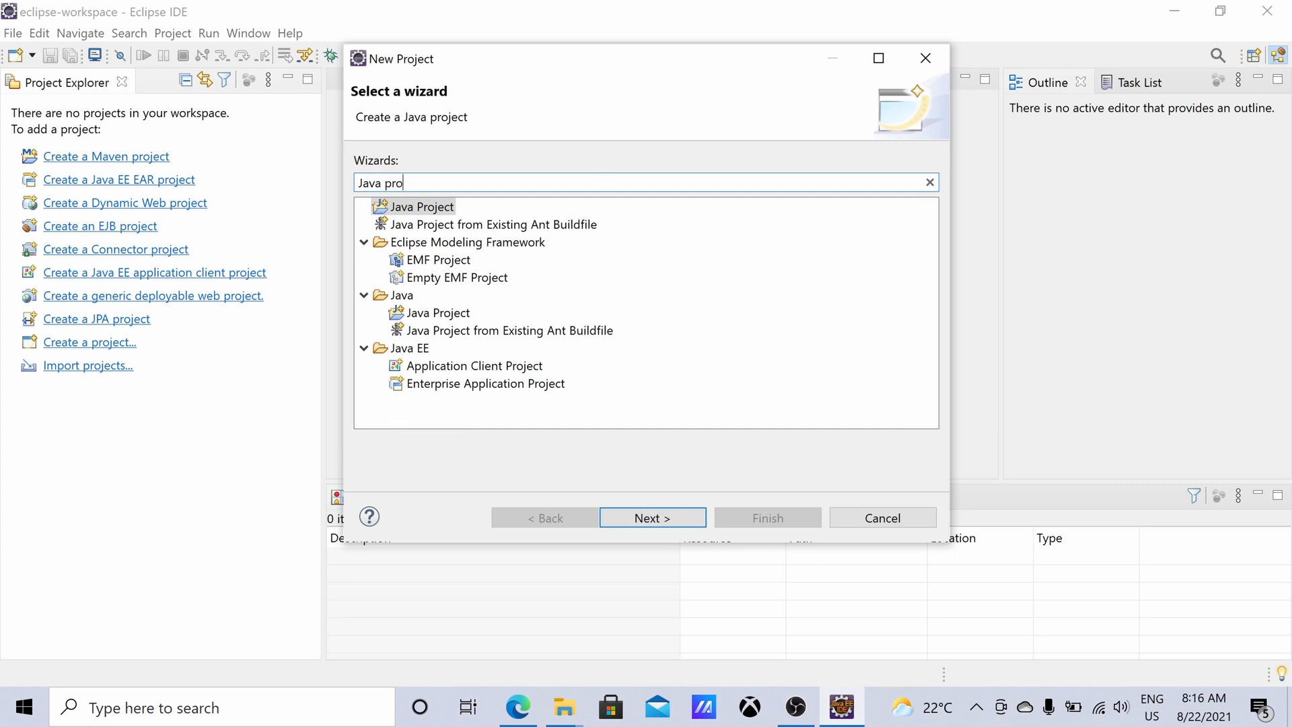
{"action": "double_click", "coordinate": [404, 206]}
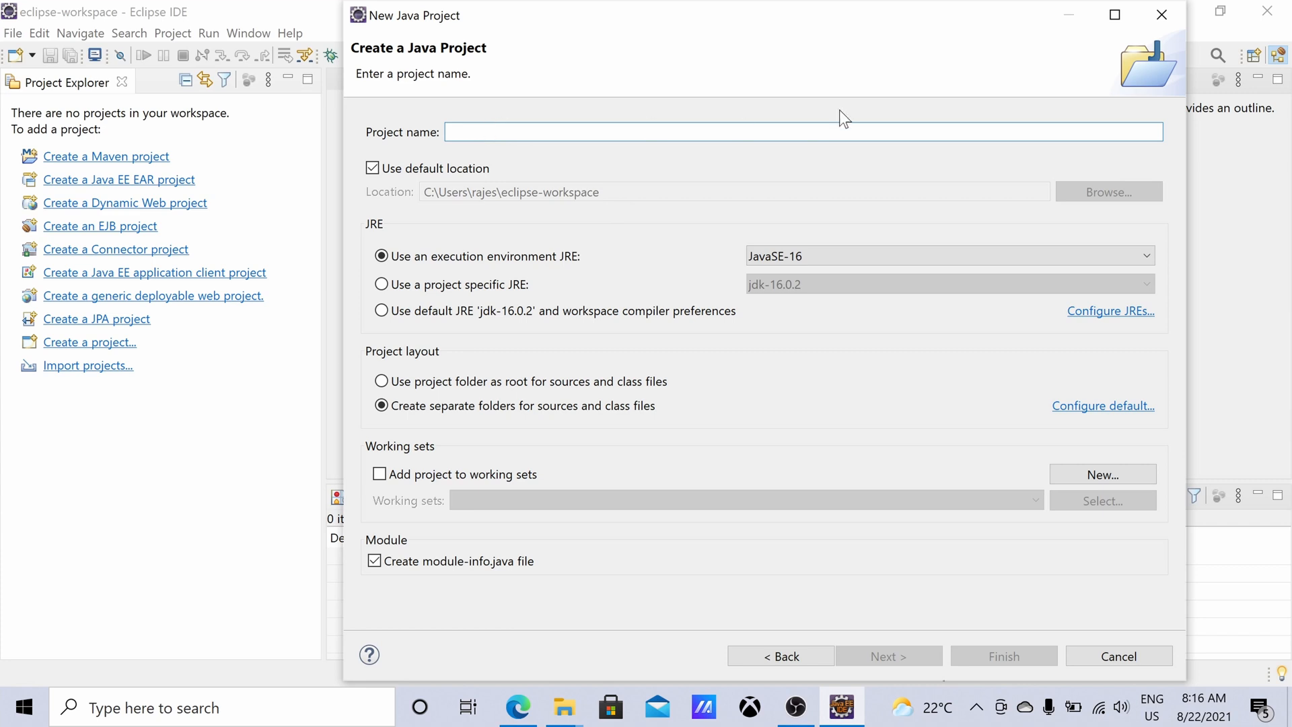
Create SampleProject using the default JRE 'jdk-16.0.2' without a module-info.java file, and open the Java perspective, remembering that decision
{"action": "type", "text": "Sample"}
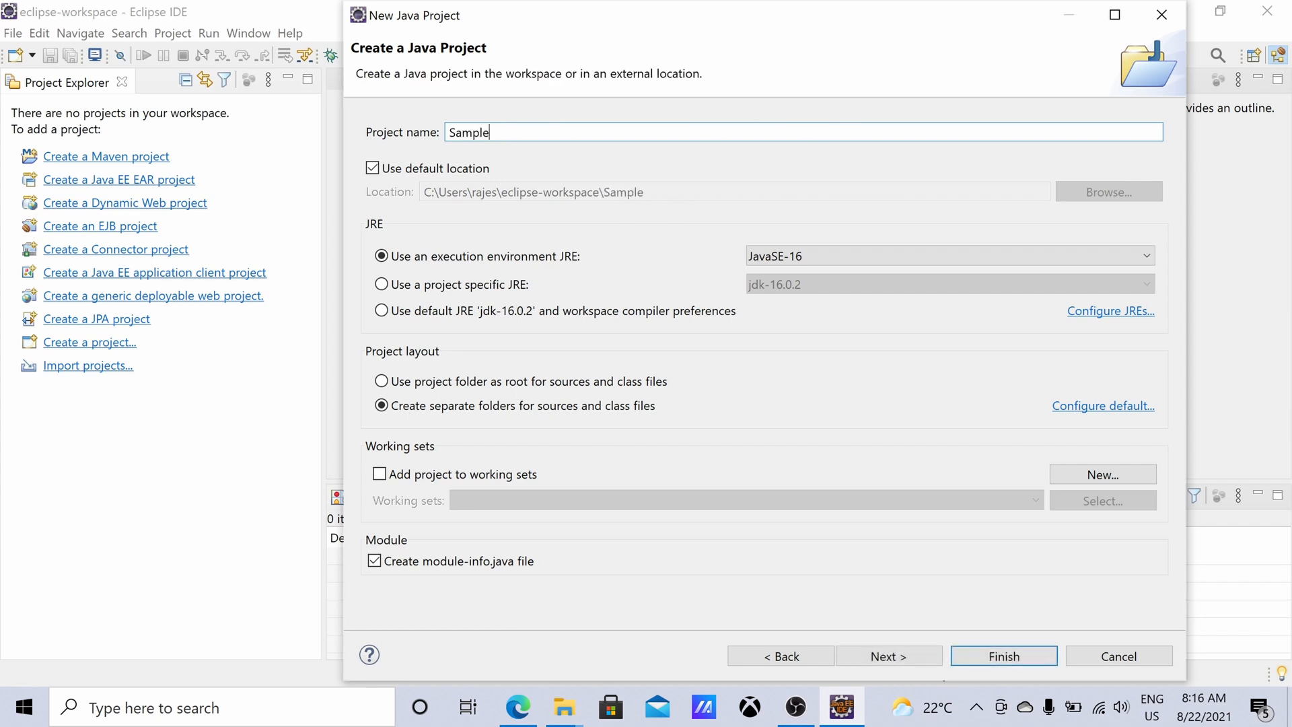
{"action": "type", "text": "Project"}
{"action": "left_click", "coordinate": [389, 312]}
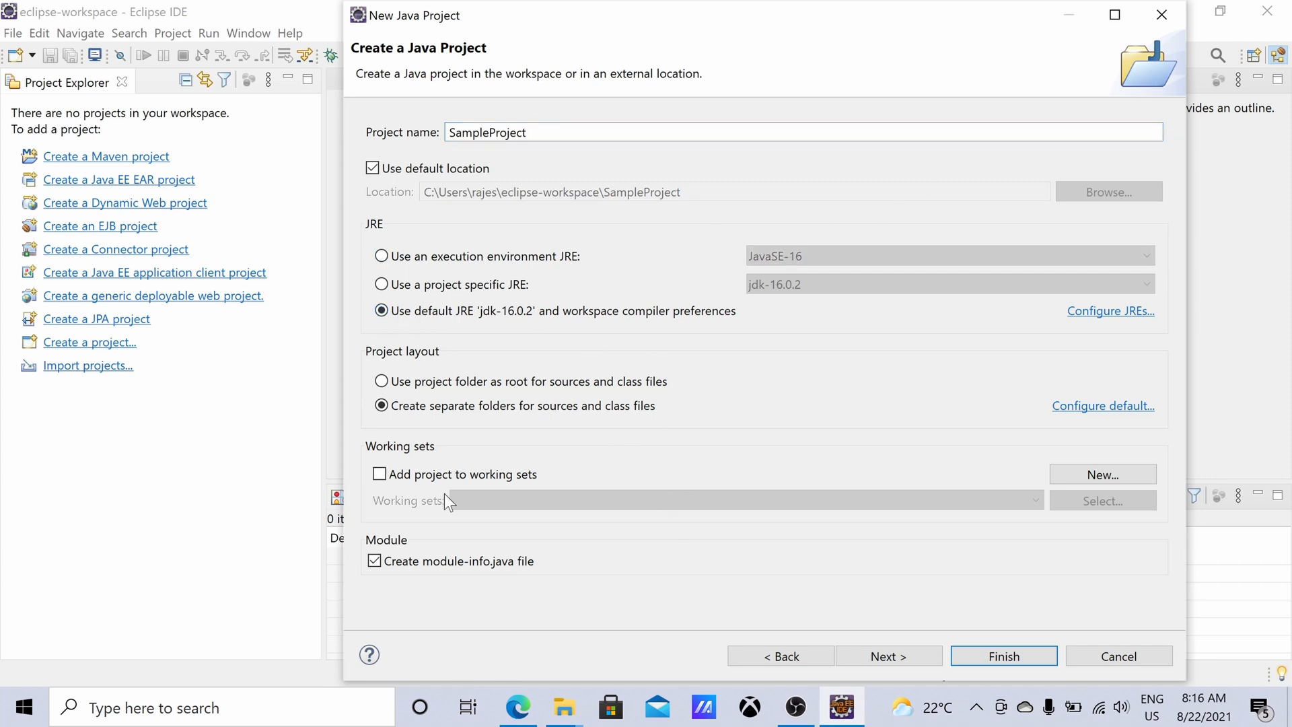
{"action": "left_click", "coordinate": [374, 560]}
{"action": "left_click", "coordinate": [902, 654]}
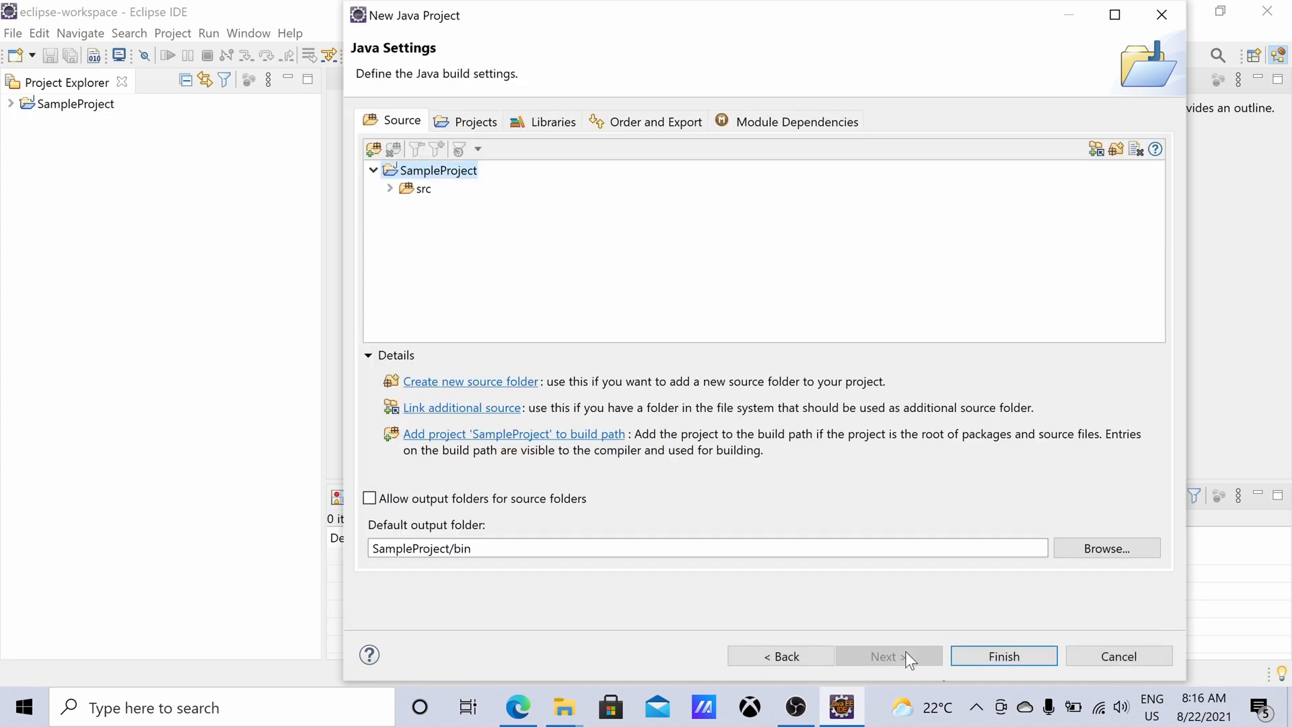
{"action": "left_click", "coordinate": [974, 654]}
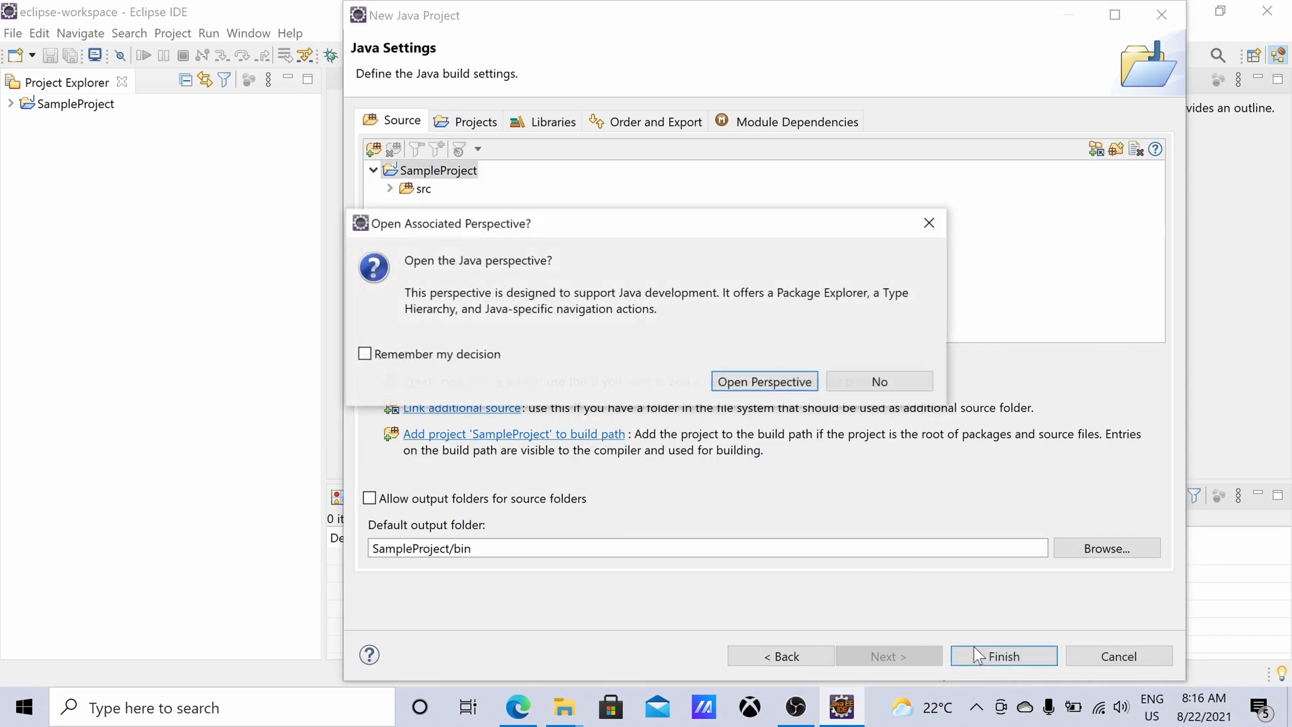
{"action": "left_click", "coordinate": [454, 356]}
{"action": "left_click", "coordinate": [772, 379]}
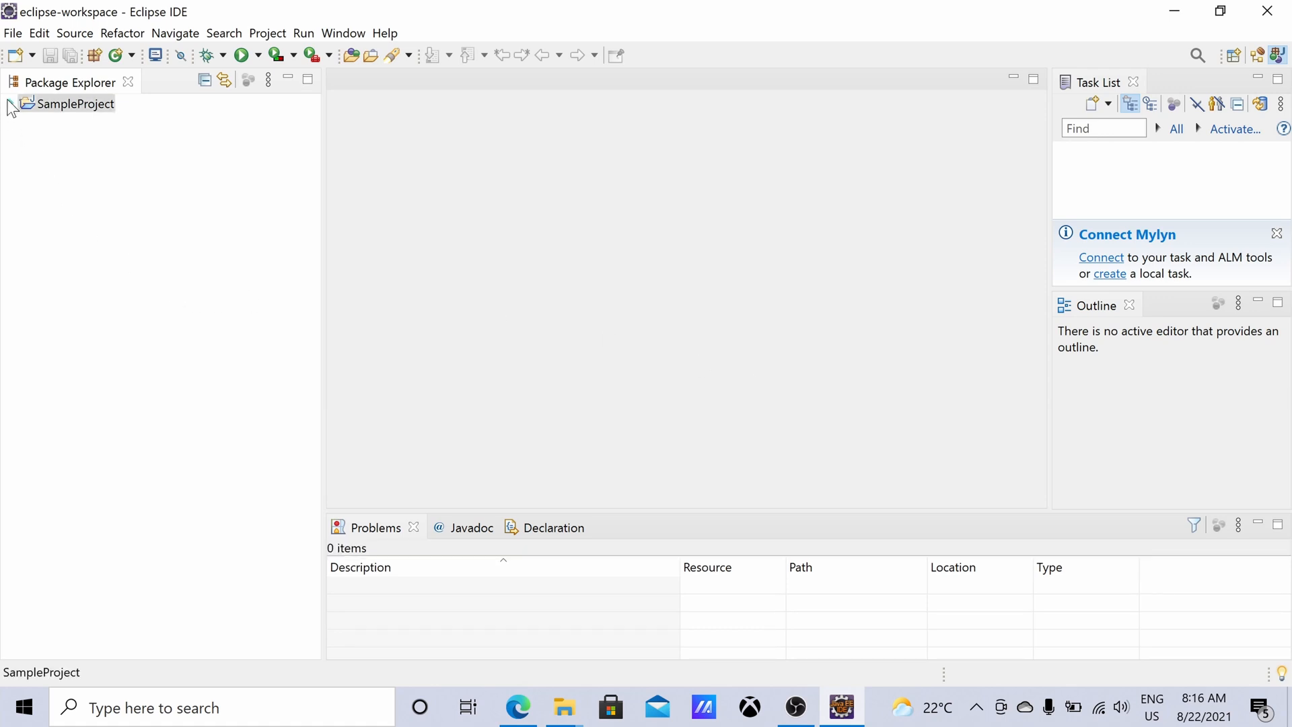
Create a public class JavaDemo in package com.org.demo under SampleProject's src folder, including the public static void main(String[] args) stub
{"action": "left_click", "coordinate": [11, 103]}
{"action": "left_click", "coordinate": [59, 142]}
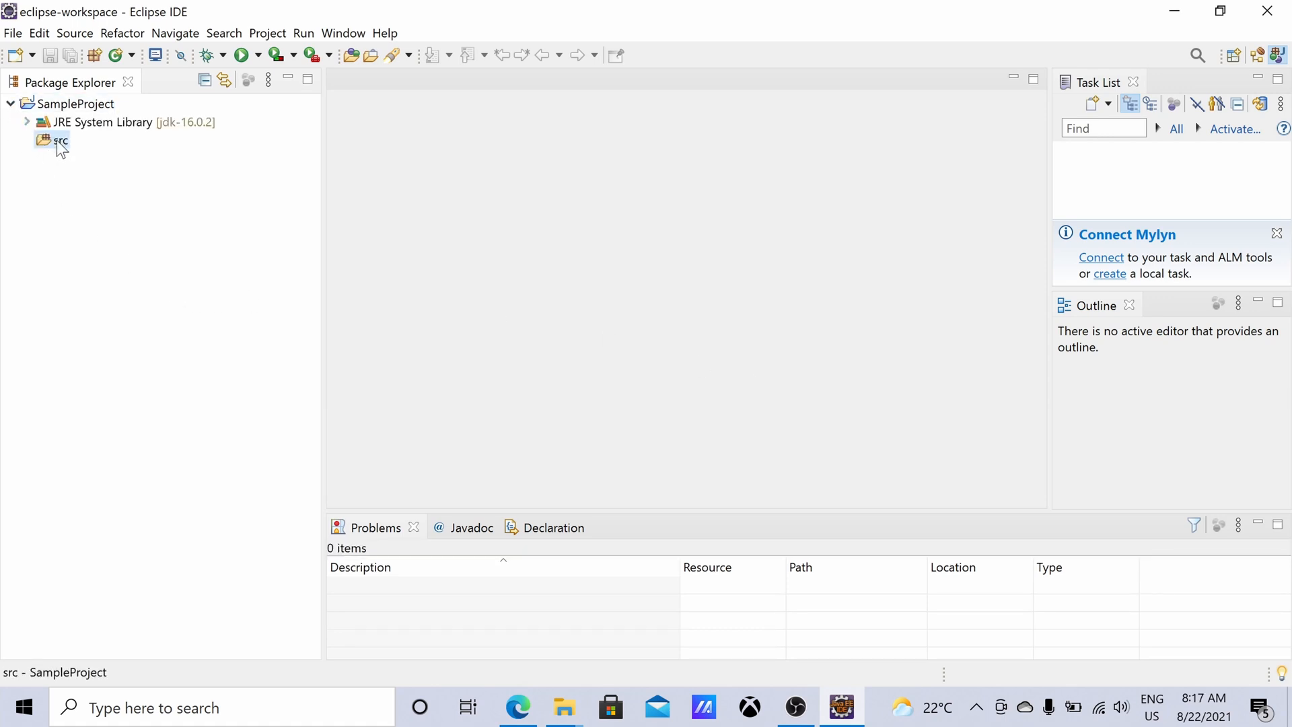
{"action": "right_click", "coordinate": [62, 150]}
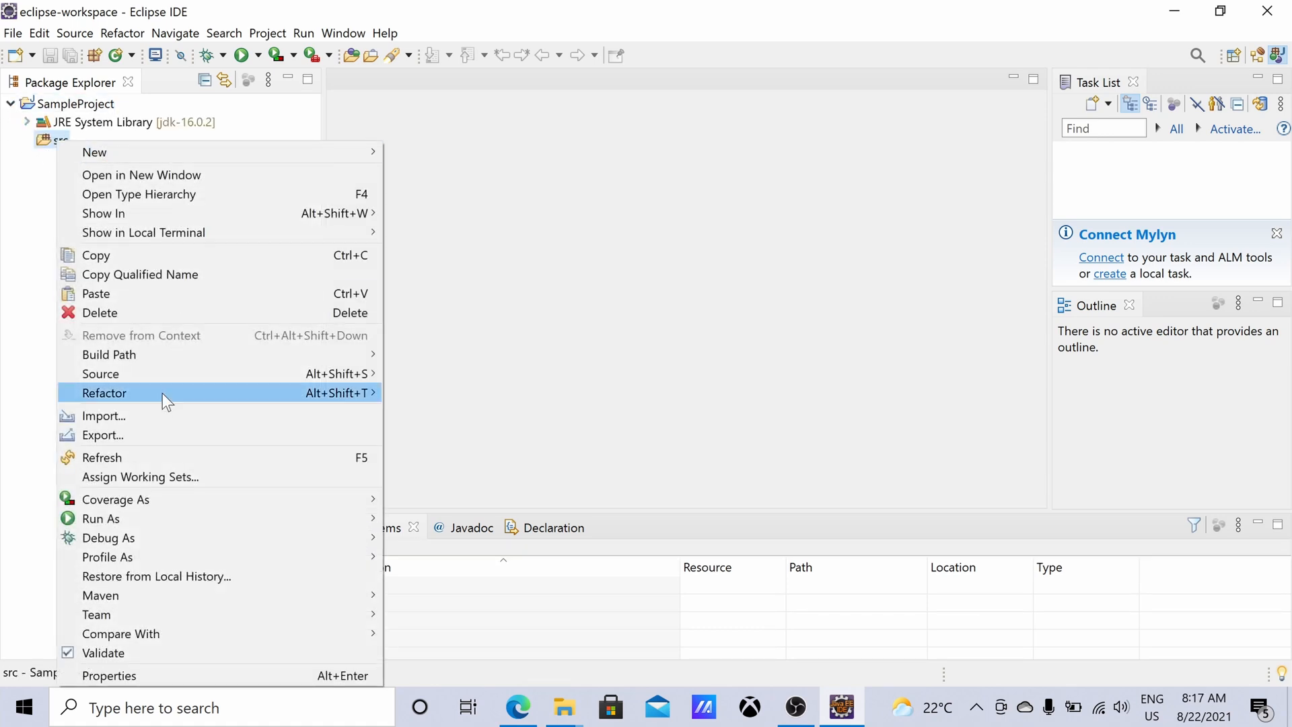
{"action": "mouse_move", "coordinate": [337, 149]}
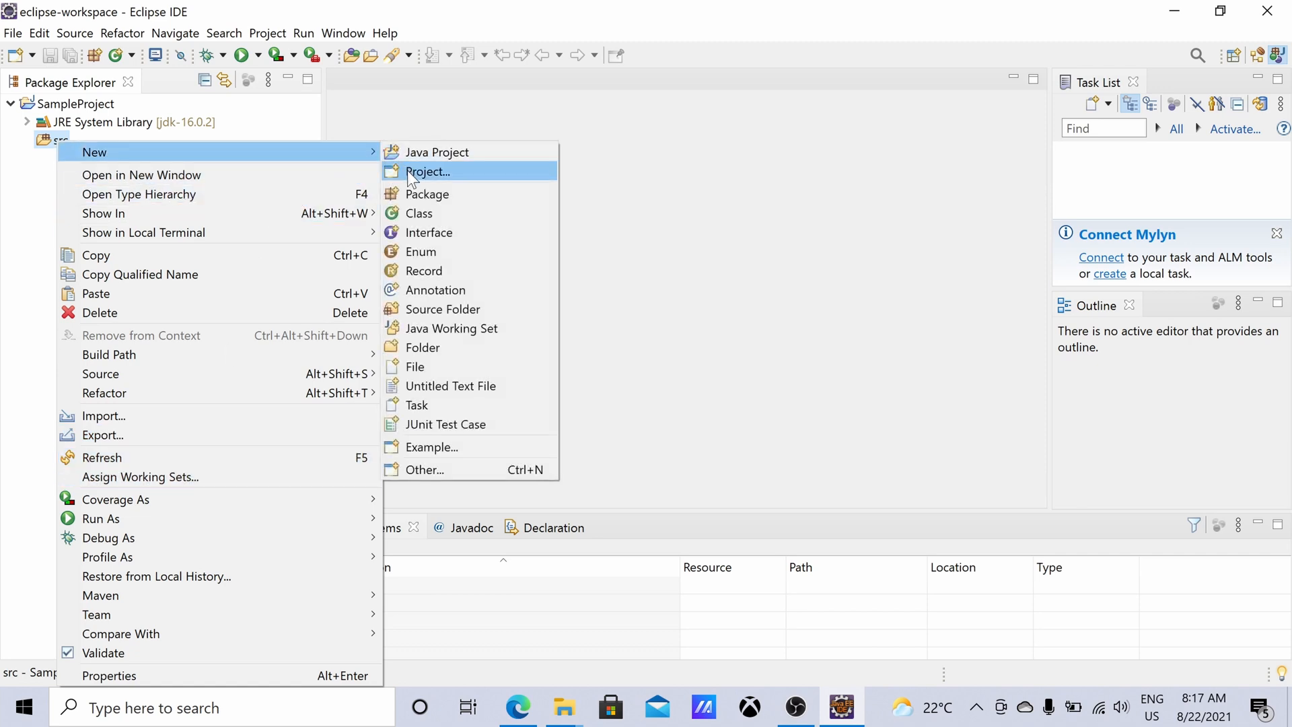
{"action": "left_click", "coordinate": [421, 214]}
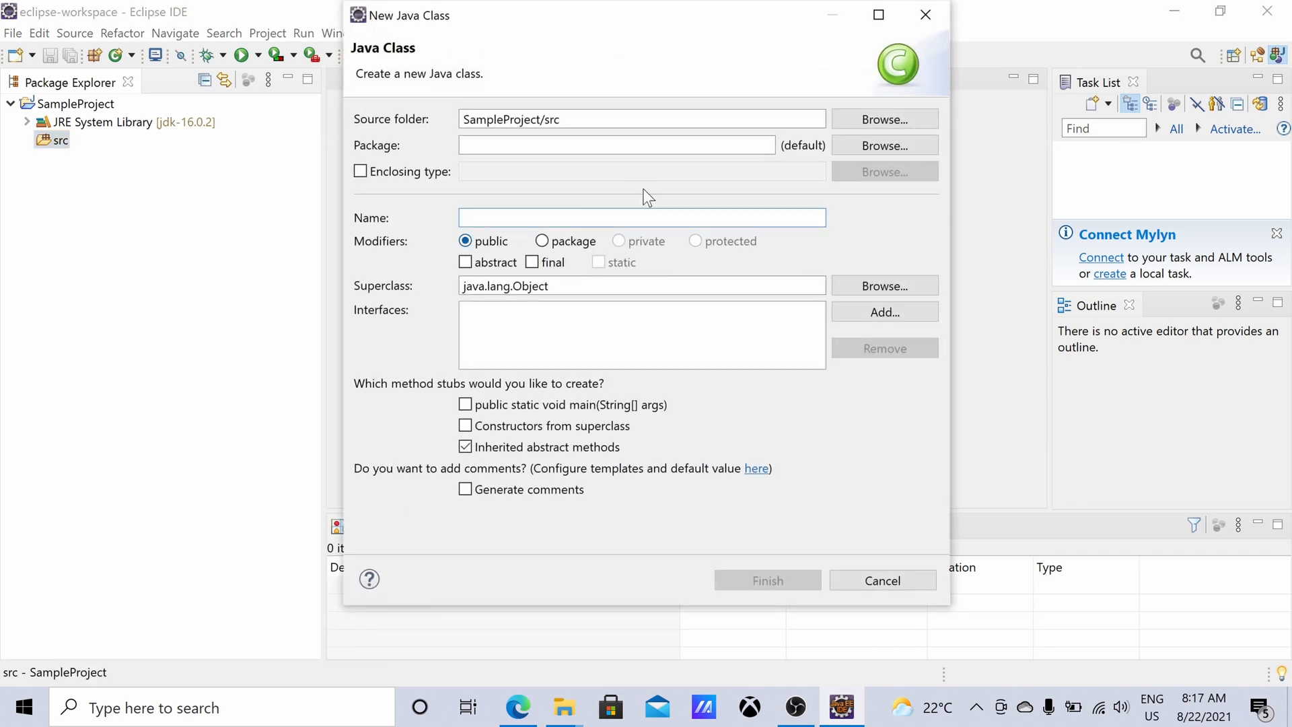
{"action": "type", "text": "JavaDemo"}
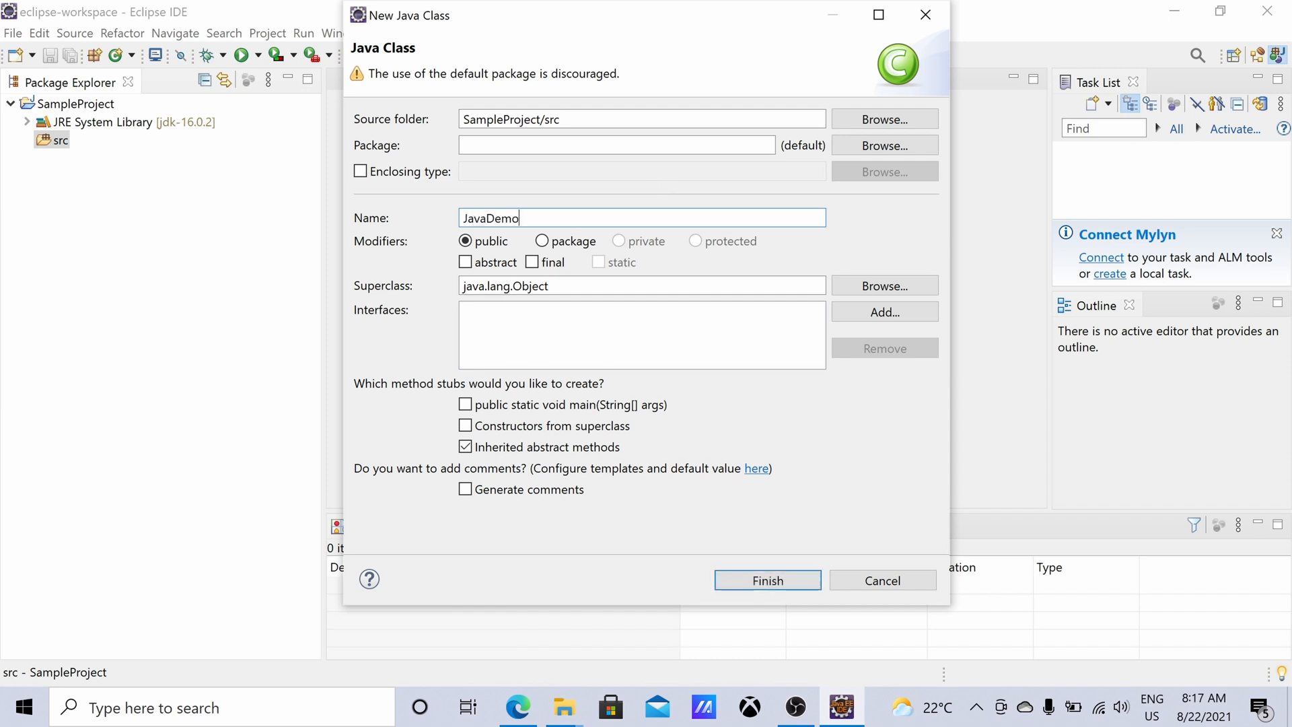
{"action": "left_click", "coordinate": [476, 146]}
{"action": "type", "text": "com"}
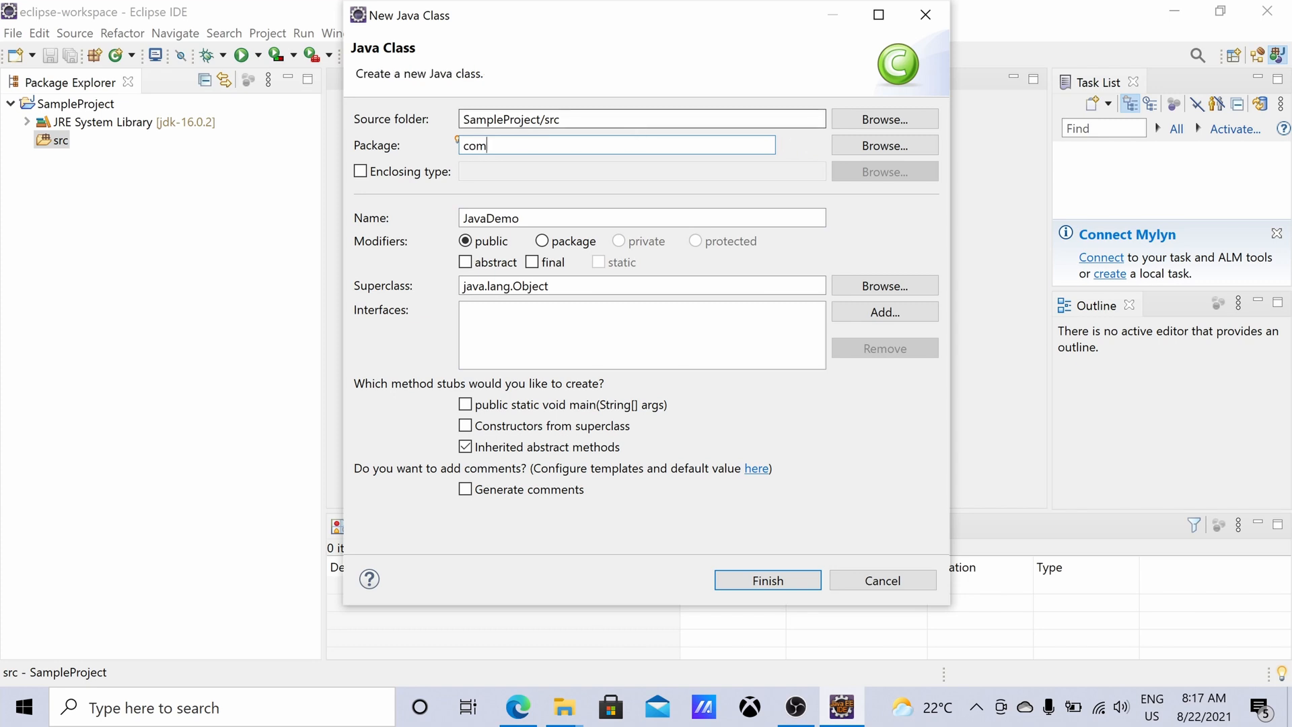
{"action": "type", "text": ".org.demo"}
{"action": "left_click", "coordinate": [465, 404]}
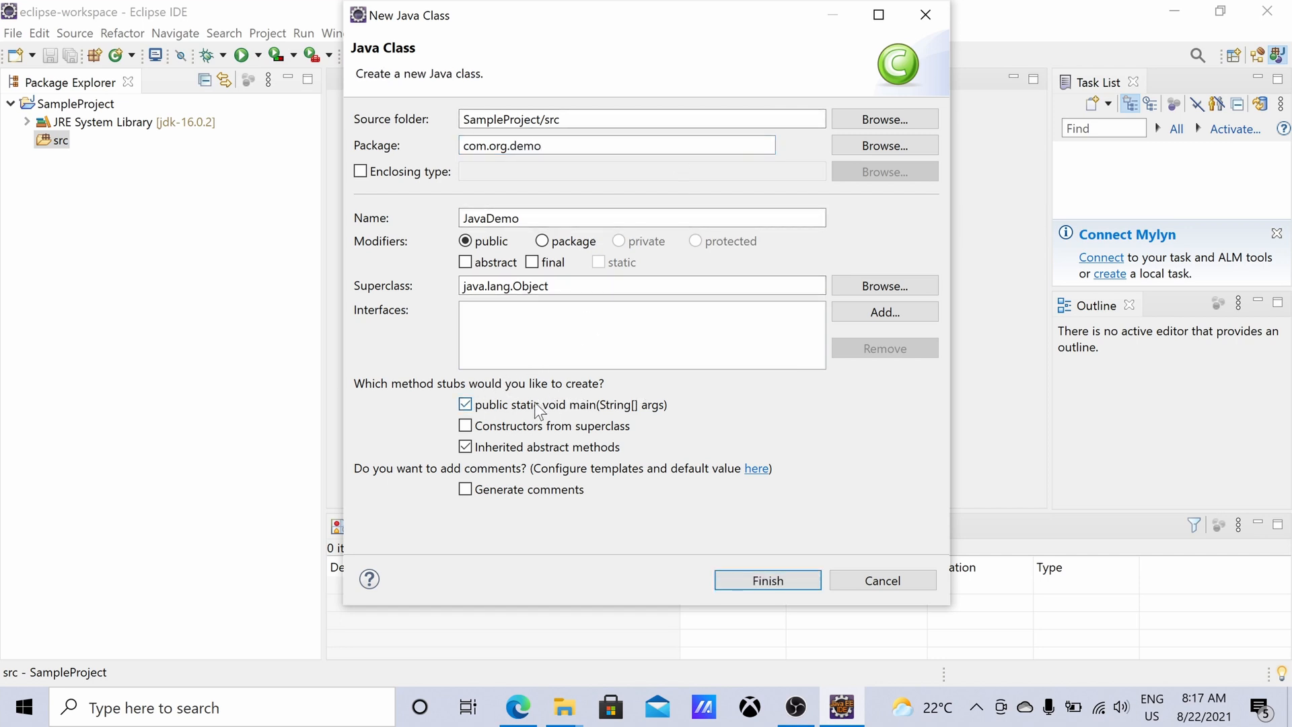
{"action": "left_click", "coordinate": [751, 582]}
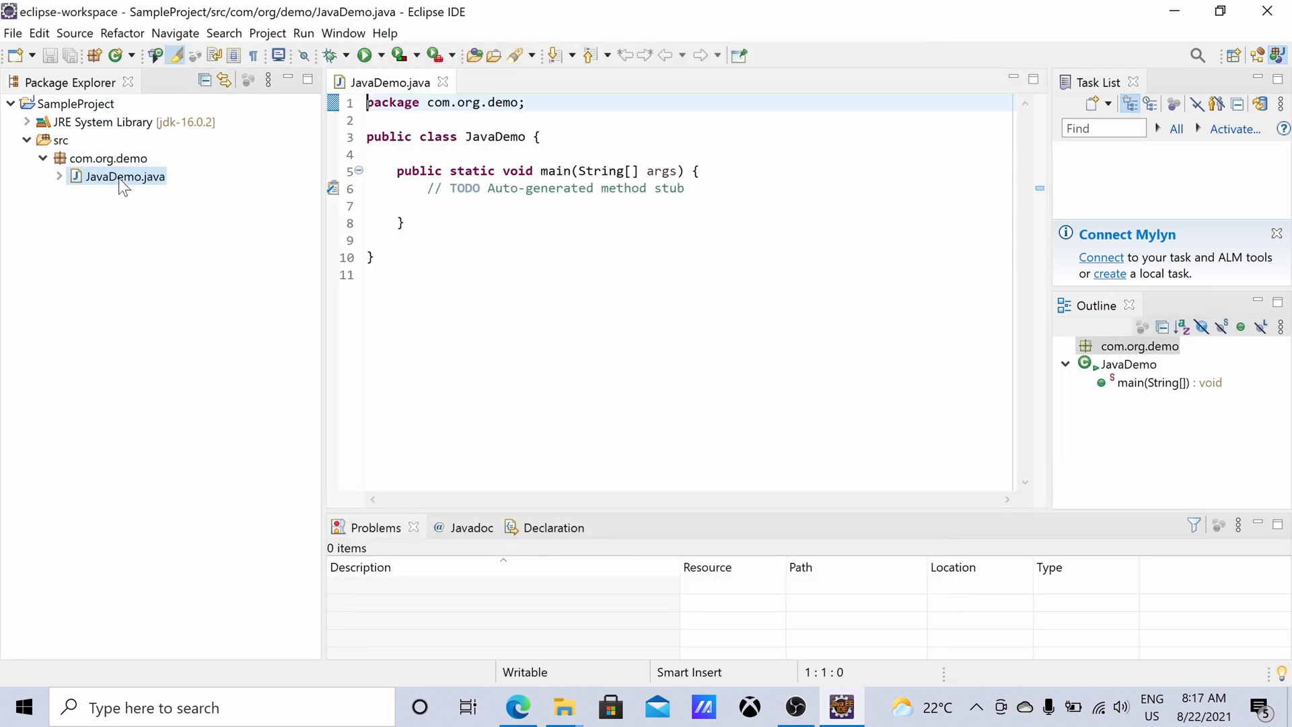
Replace the TODO comment in the main method with System.out.print("My Java Project"); and save the file
{"action": "left_click_drag", "start_coordinate": [427, 189], "coordinate": [742, 182]}
{"action": "type", "text": "Sys"}
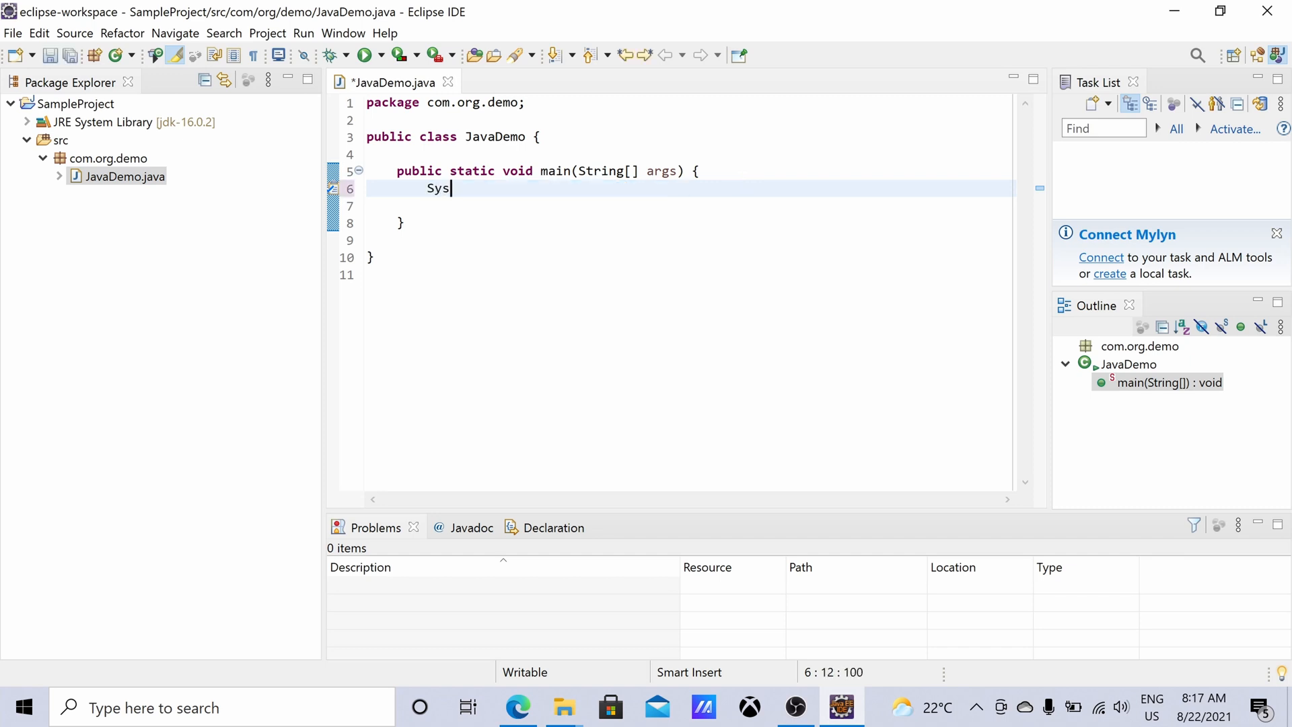
{"action": "type", "text": "tem.out"}
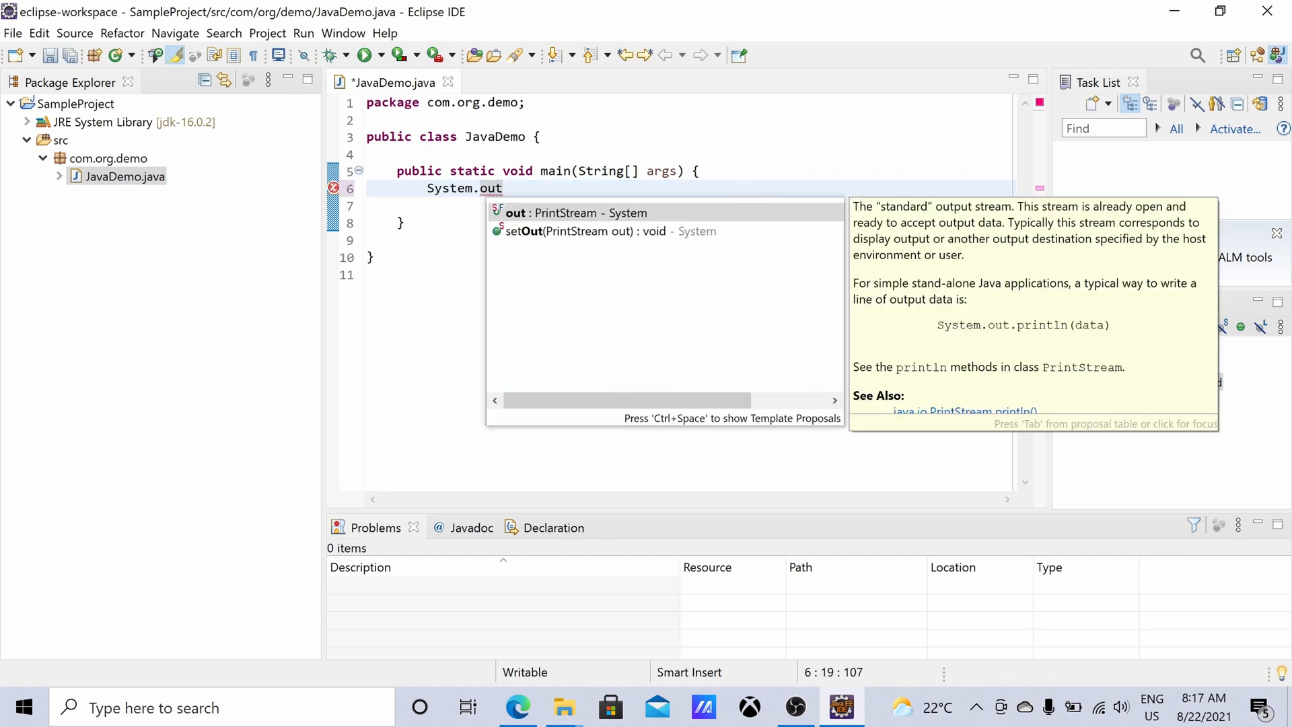
{"action": "type", "text": ".print"}
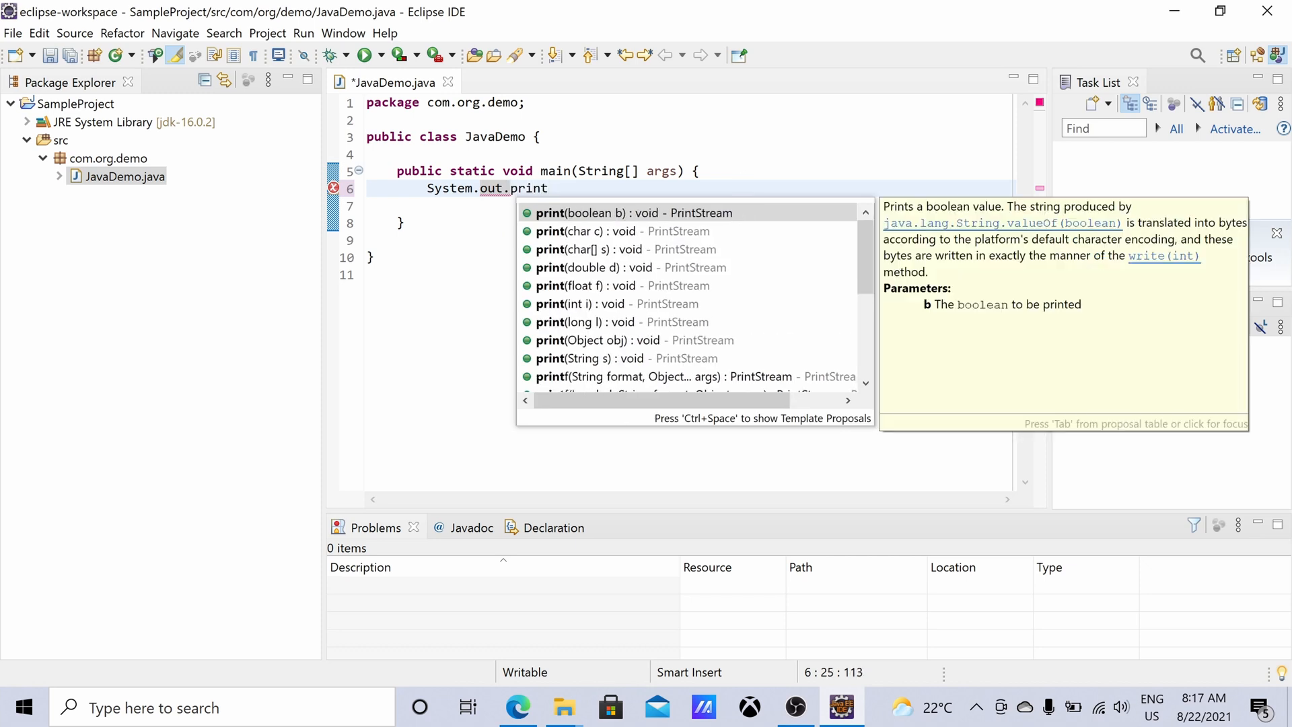
{"action": "key", "text": "Return"}
{"action": "type", "text": "\""}
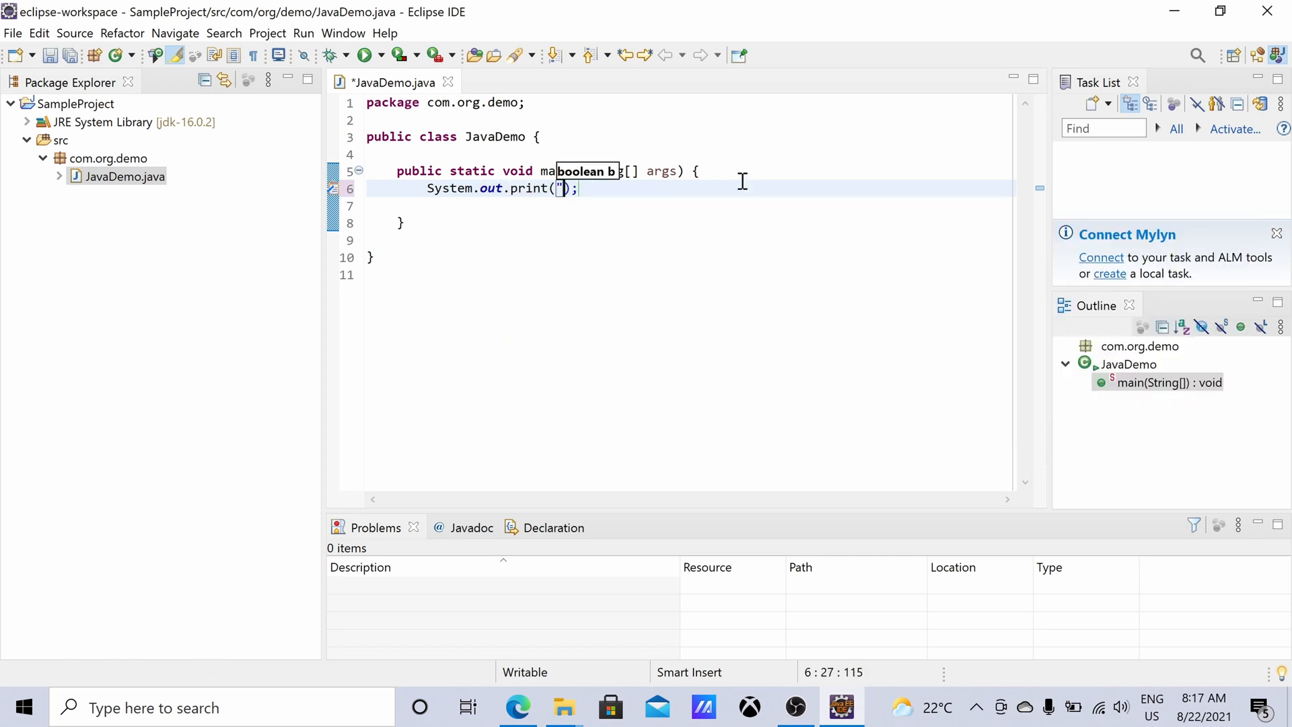
{"action": "type", "text": "My "}
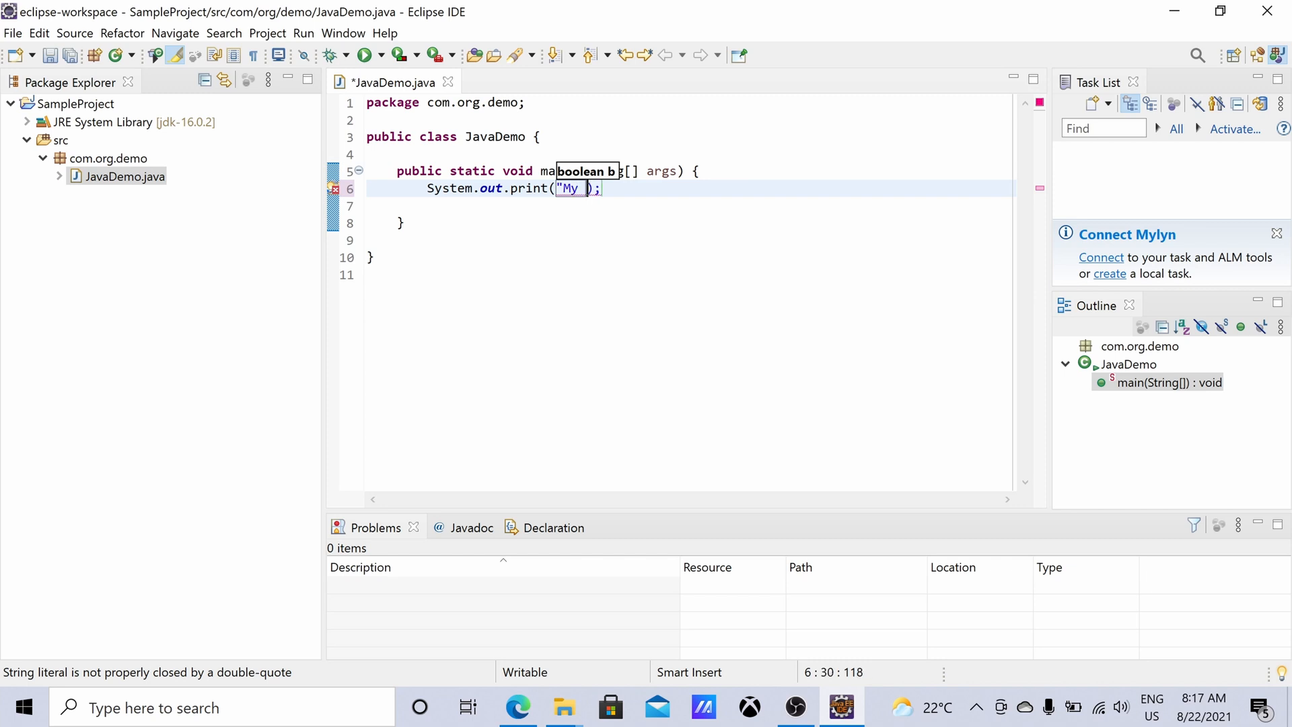
{"action": "type", "text": "Java Project"}
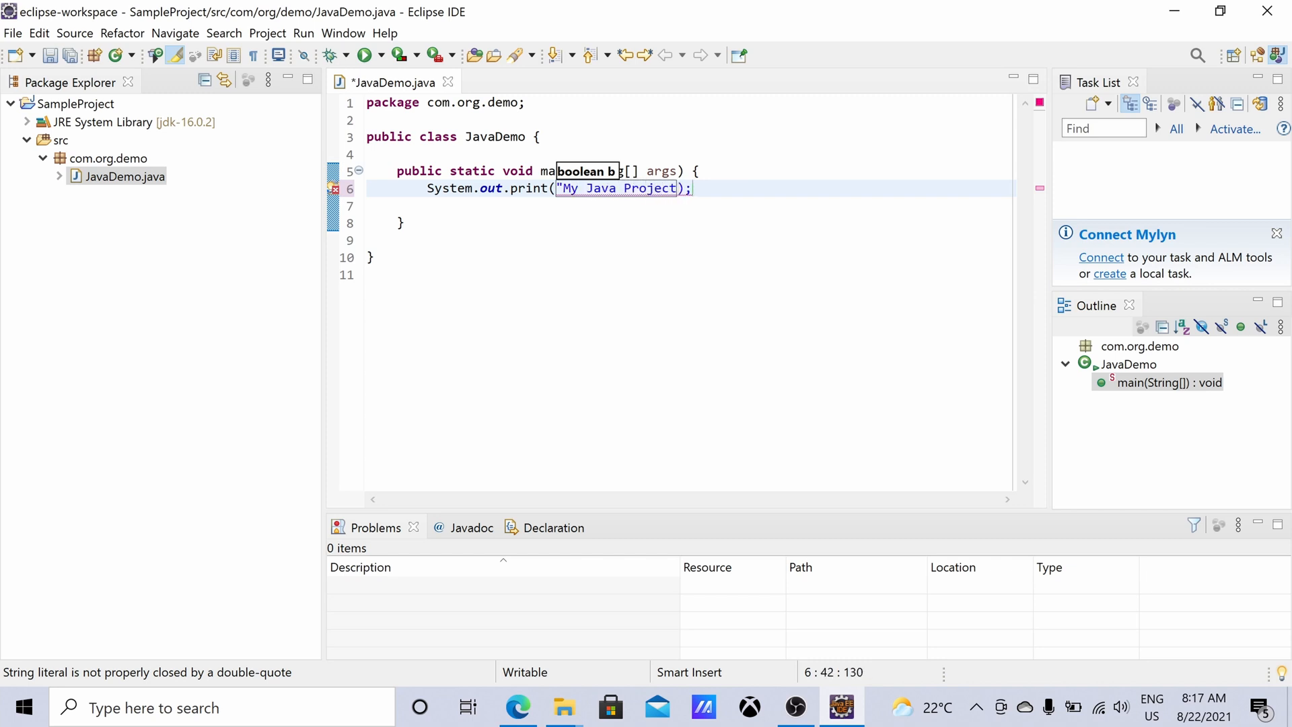
{"action": "type", "text": "\""}
{"action": "left_click", "coordinate": [563, 292]}
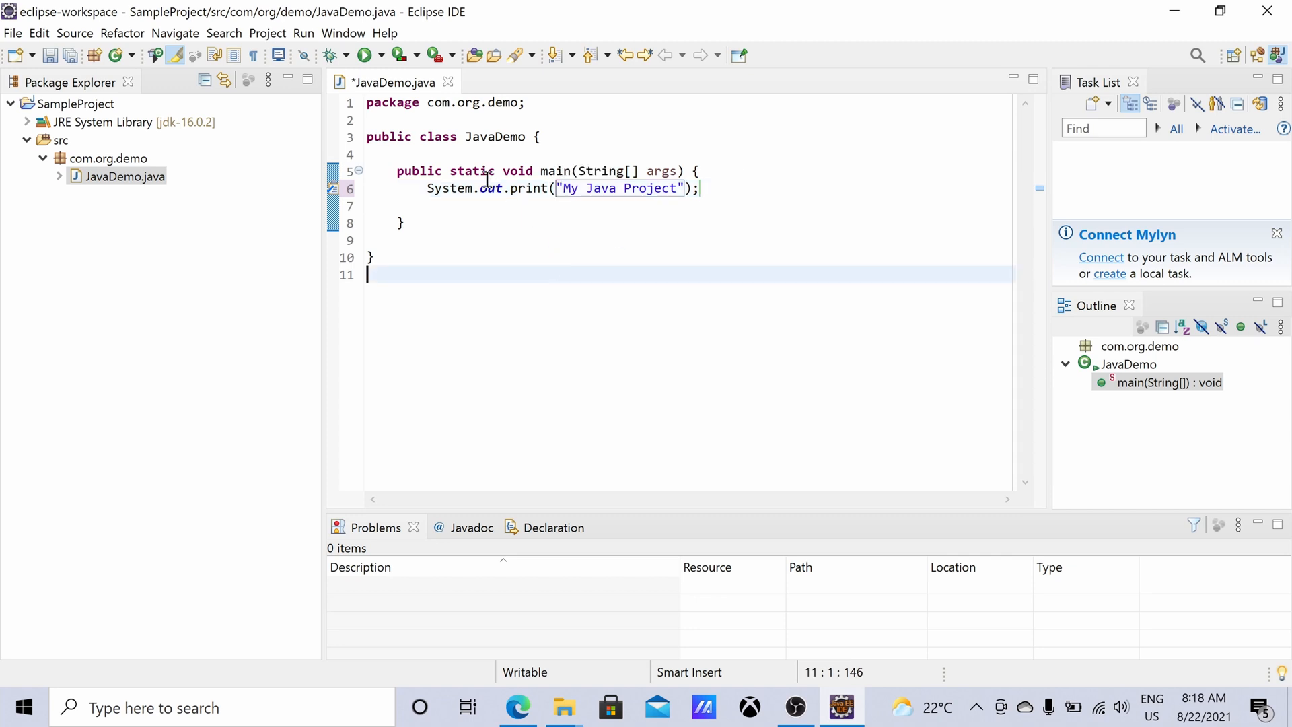
{"action": "left_click", "coordinate": [72, 57]}
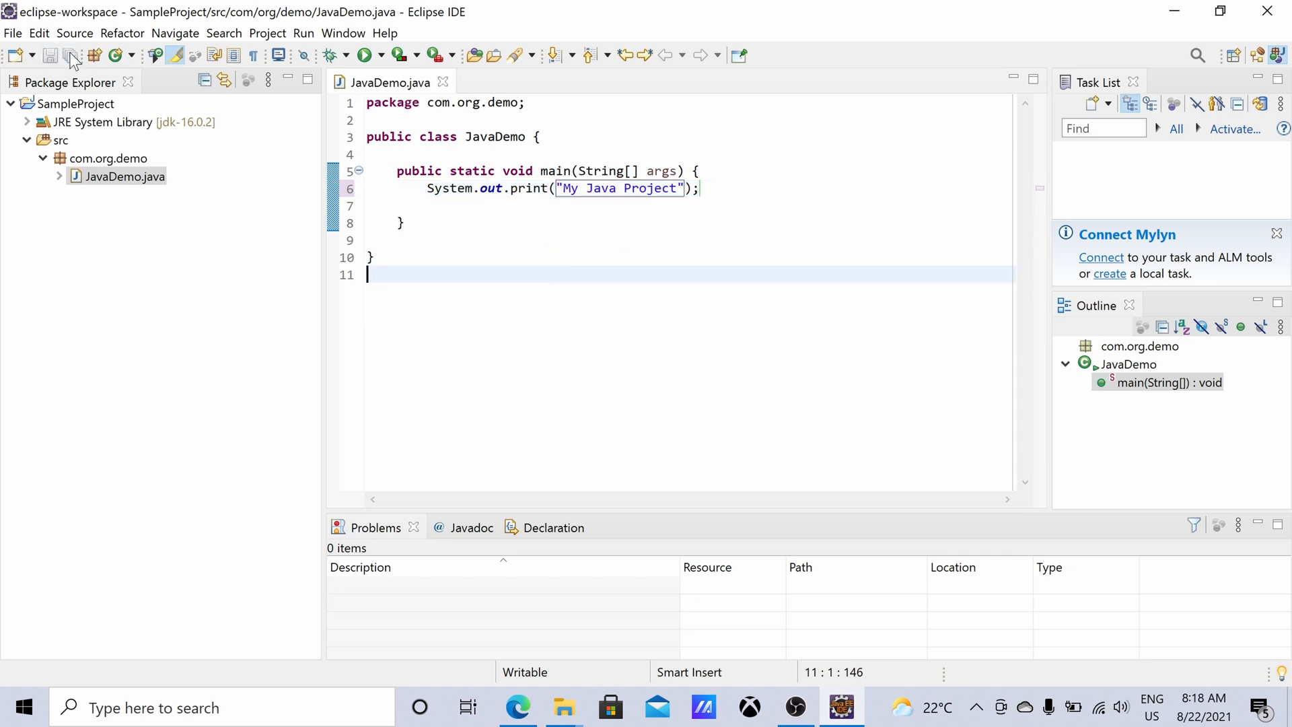
Run JavaDemo.java as a Java application and select its output text in the console
{"action": "left_click", "coordinate": [99, 178]}
{"action": "right_click", "coordinate": [99, 182]}
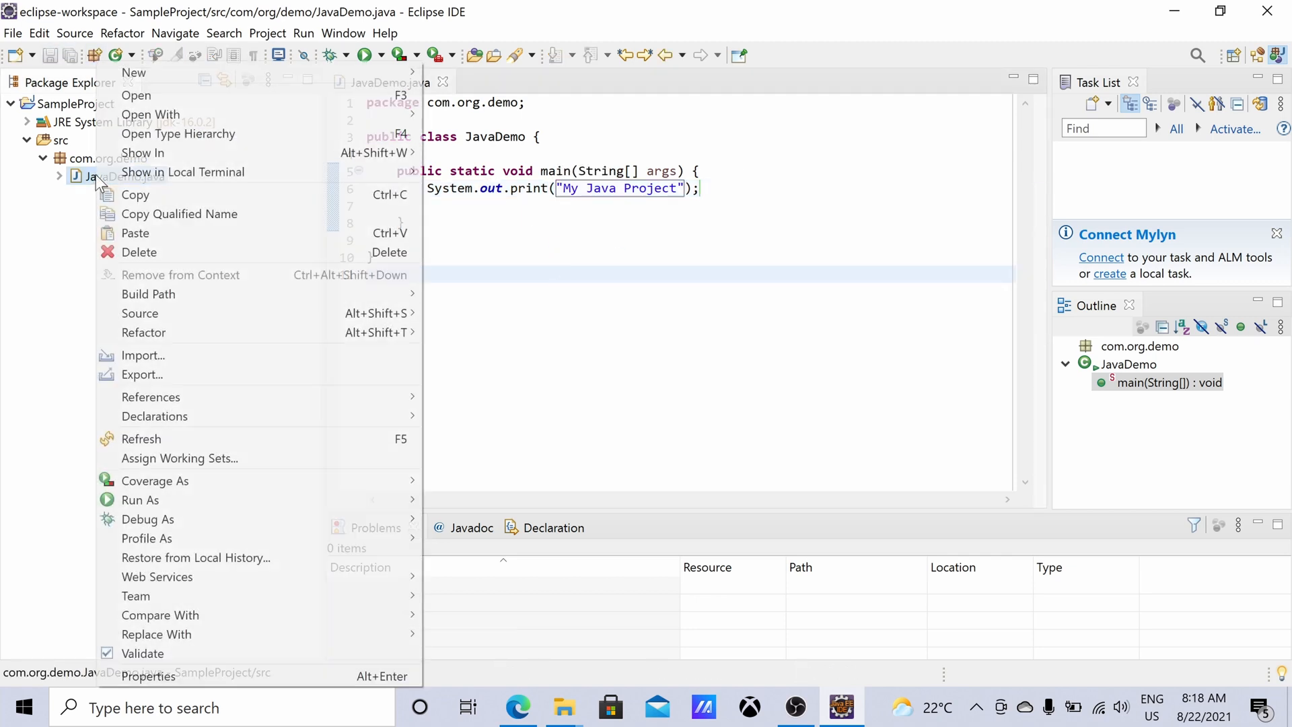
{"action": "mouse_move", "coordinate": [233, 506]}
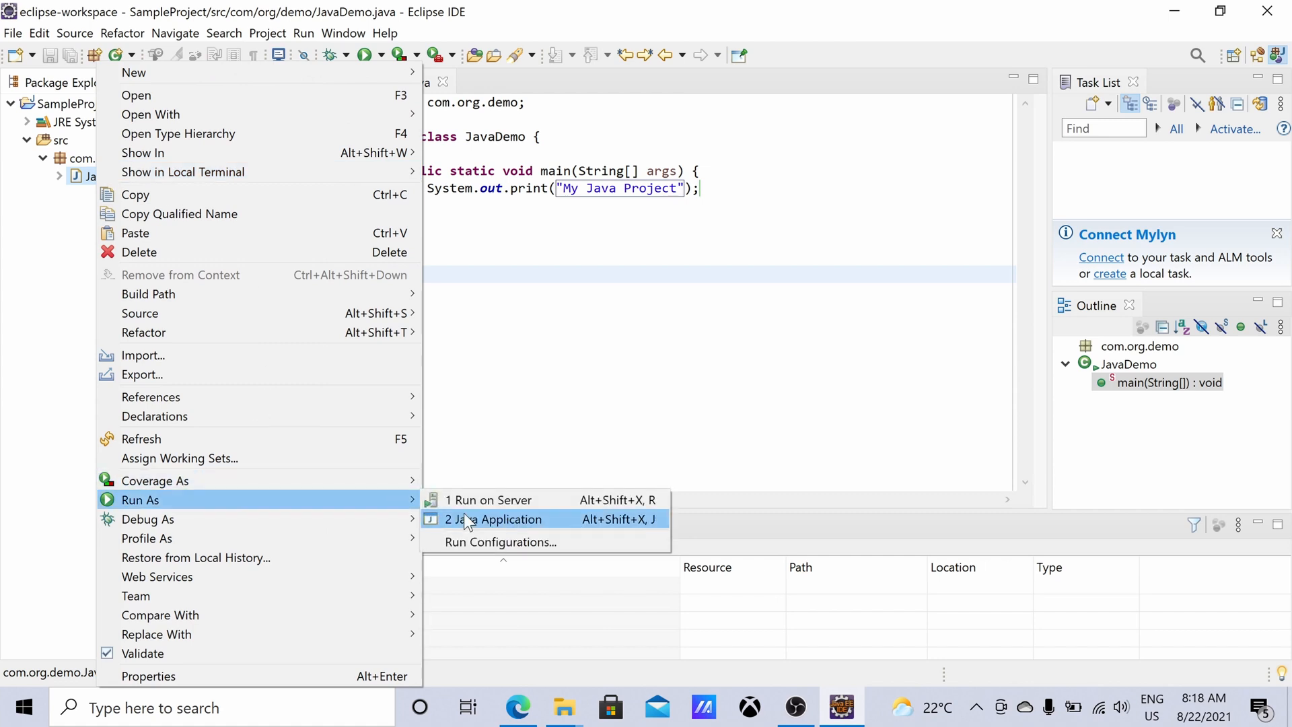
{"action": "left_click", "coordinate": [493, 519]}
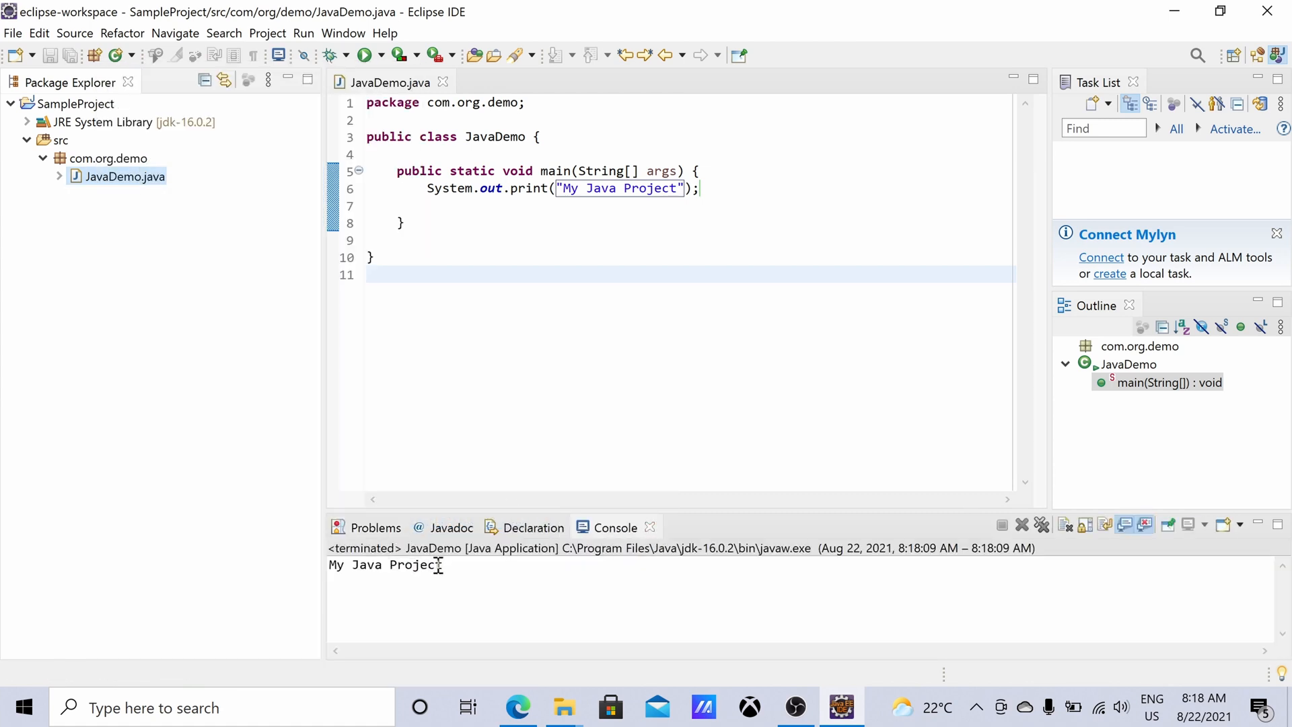
{"action": "left_click_drag", "start_coordinate": [447, 565], "coordinate": [296, 568]}
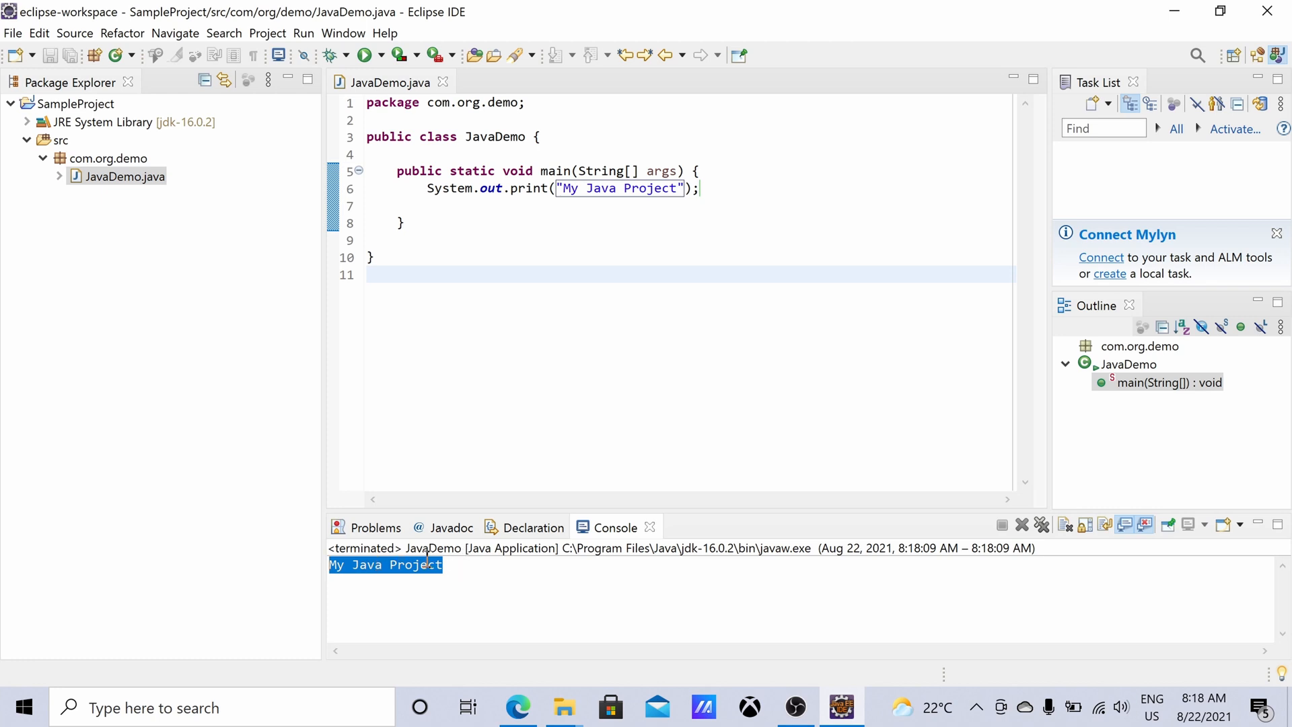
Set a breakpoint on the System.out.print statement in line 6 of JavaDemo.java, toggling it off and on again
{"action": "left_click", "coordinate": [339, 196]}
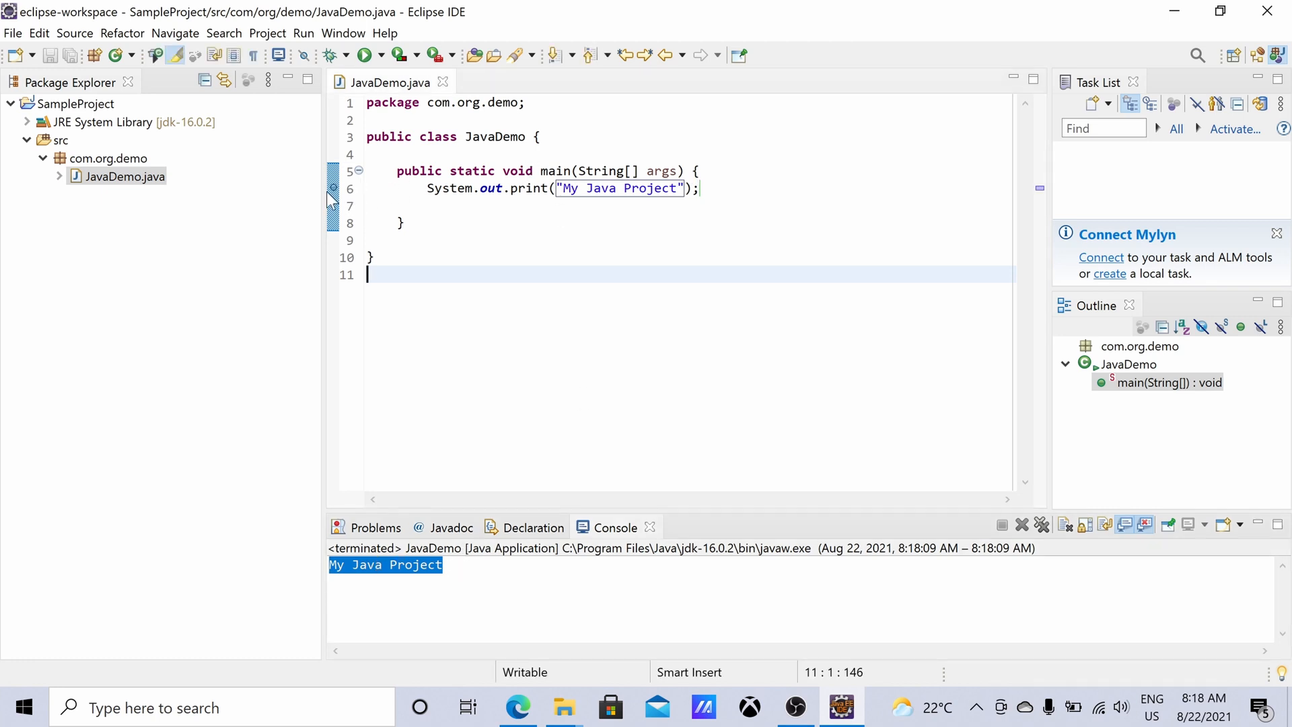
{"action": "right_click", "coordinate": [337, 191]}
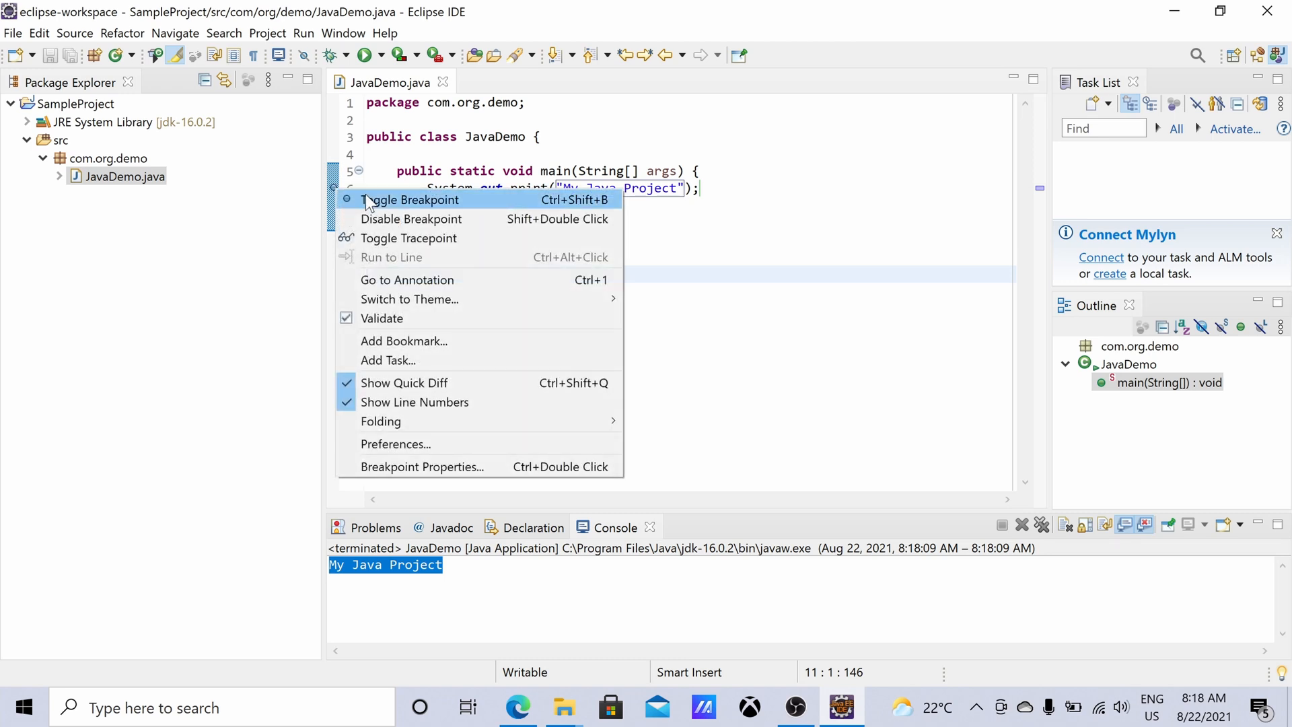
{"action": "left_click", "coordinate": [339, 195]}
{"action": "right_click", "coordinate": [339, 195]}
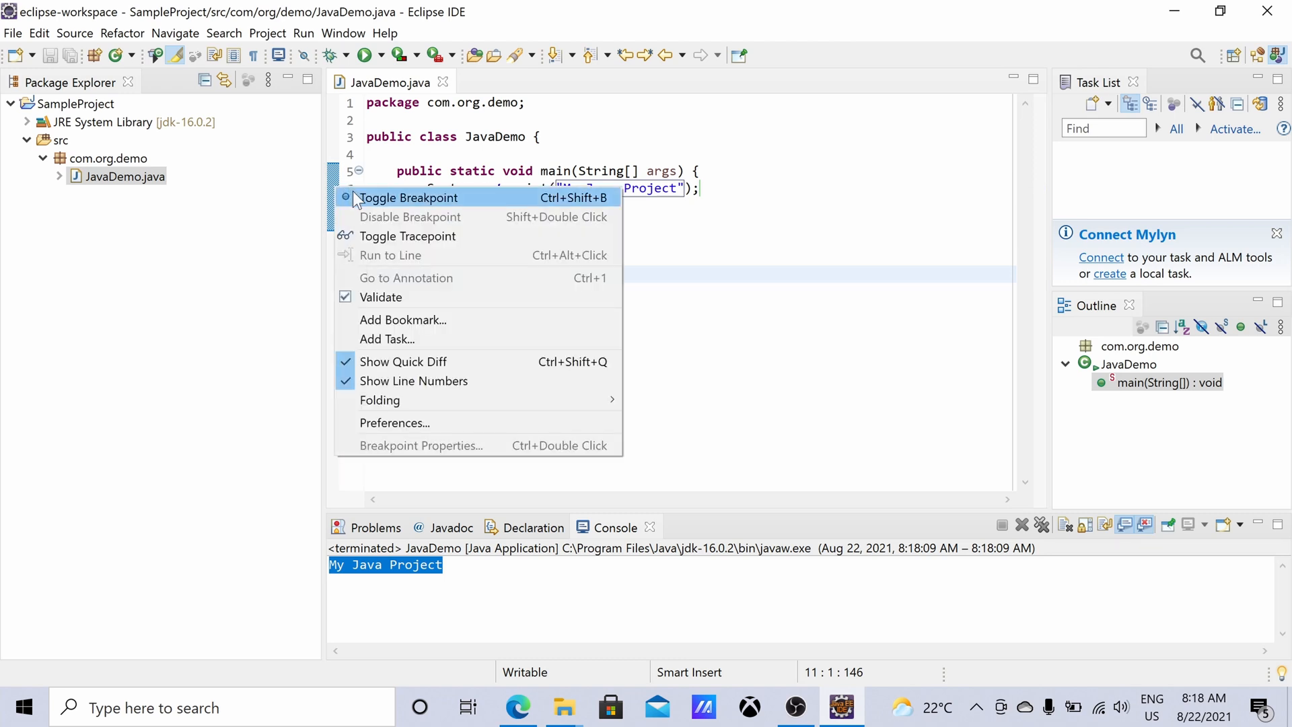
{"action": "left_click", "coordinate": [344, 197]}
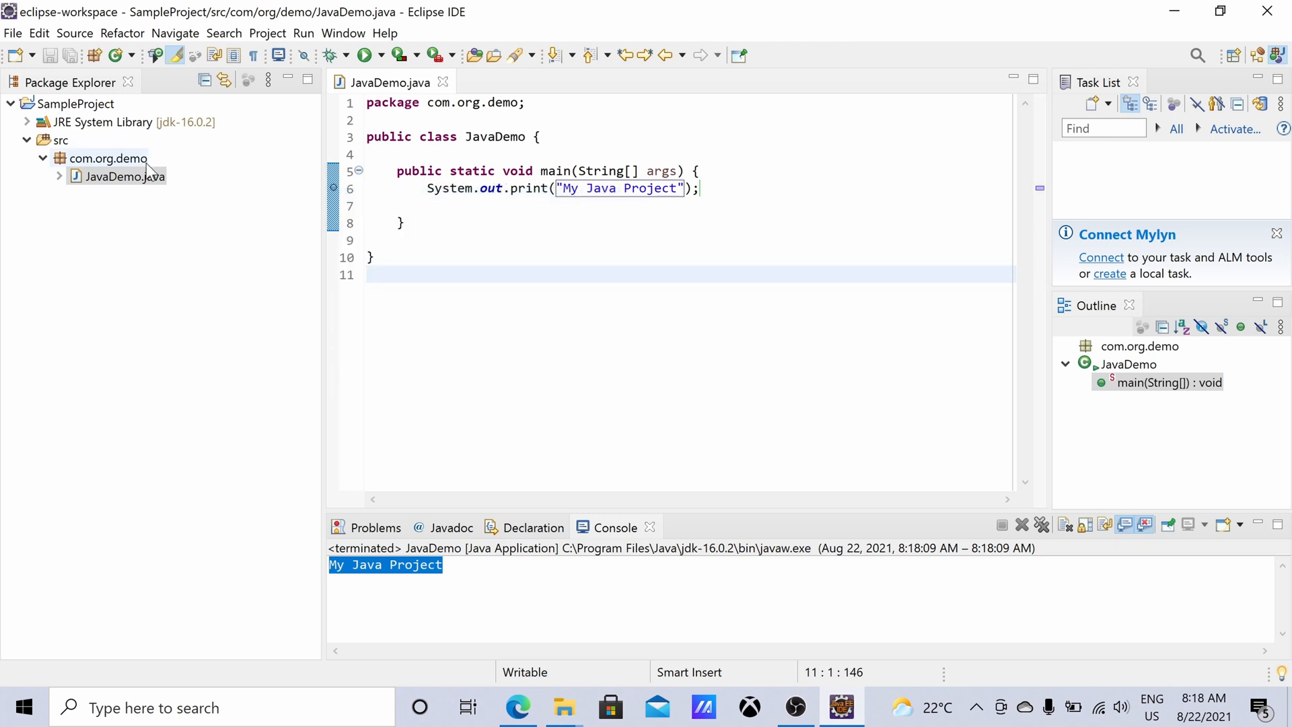
Debug JavaDemo.java as a Java application, remembering the switch to the Debug perspective, and step over its code until the program ends
{"action": "right_click", "coordinate": [132, 177]}
{"action": "mouse_move", "coordinate": [263, 518]}
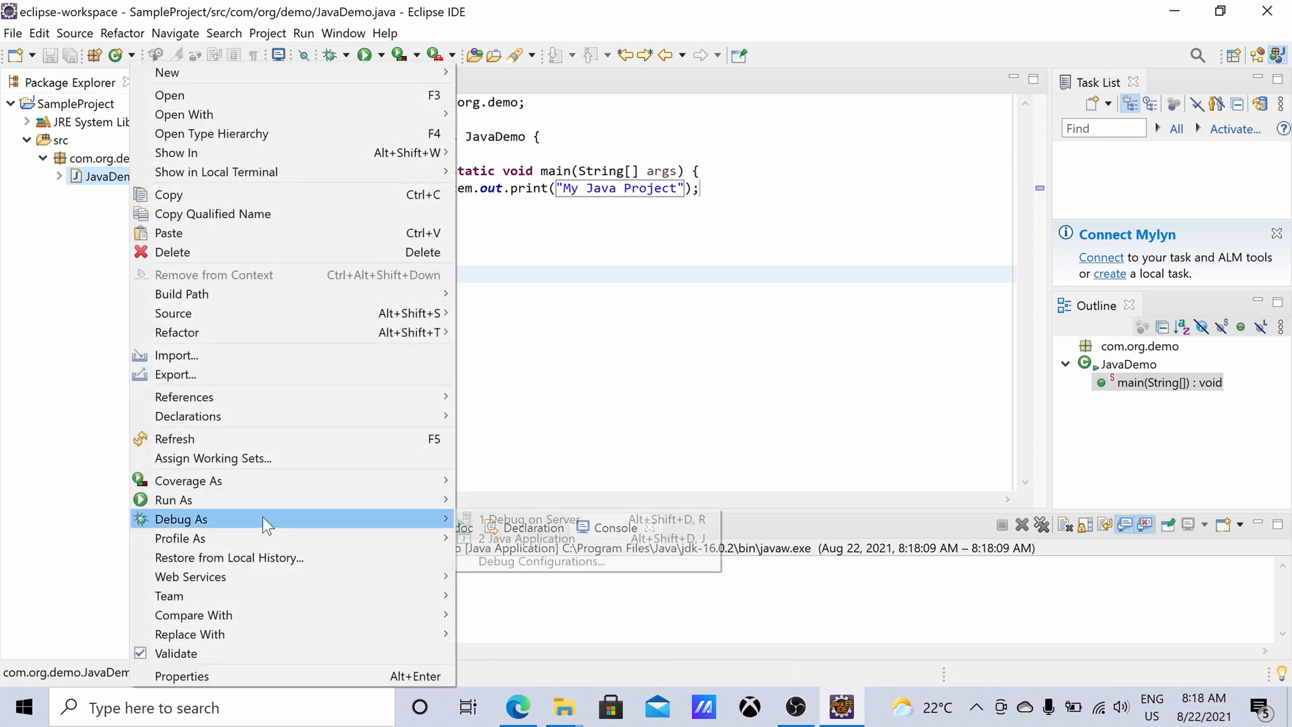
{"action": "left_click", "coordinate": [519, 539]}
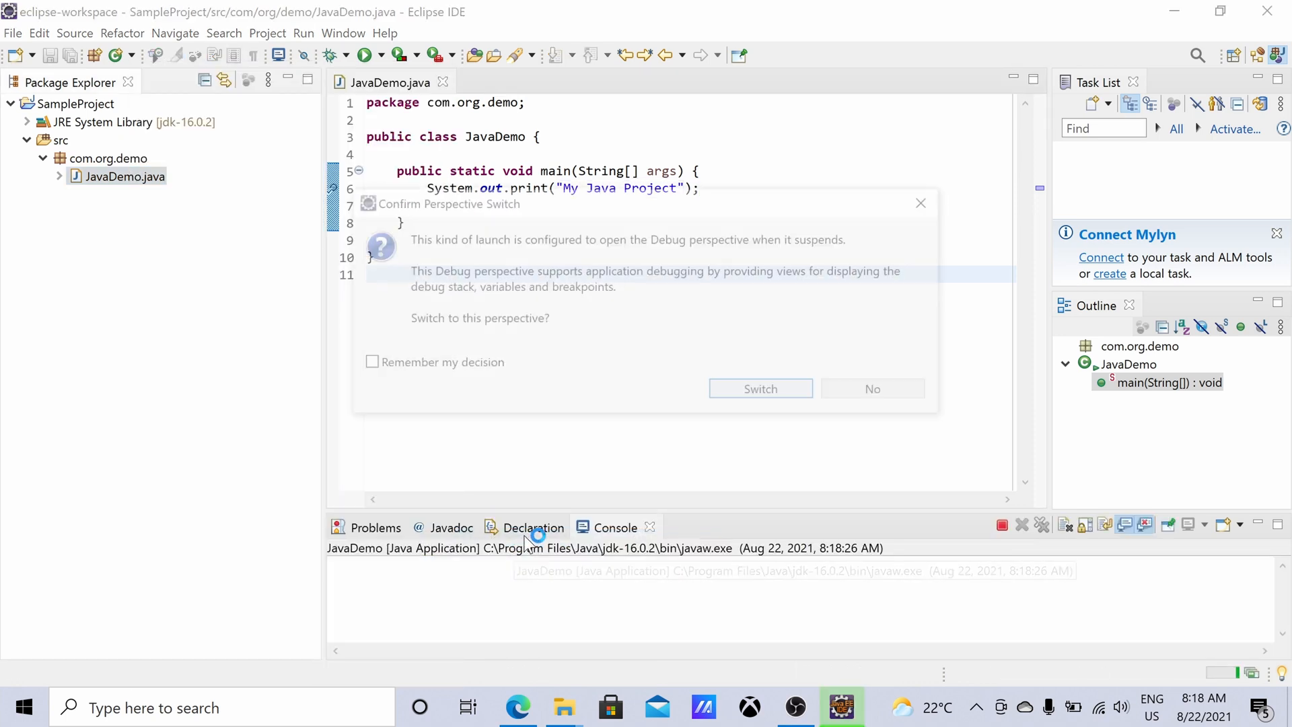
{"action": "left_click", "coordinate": [451, 366]}
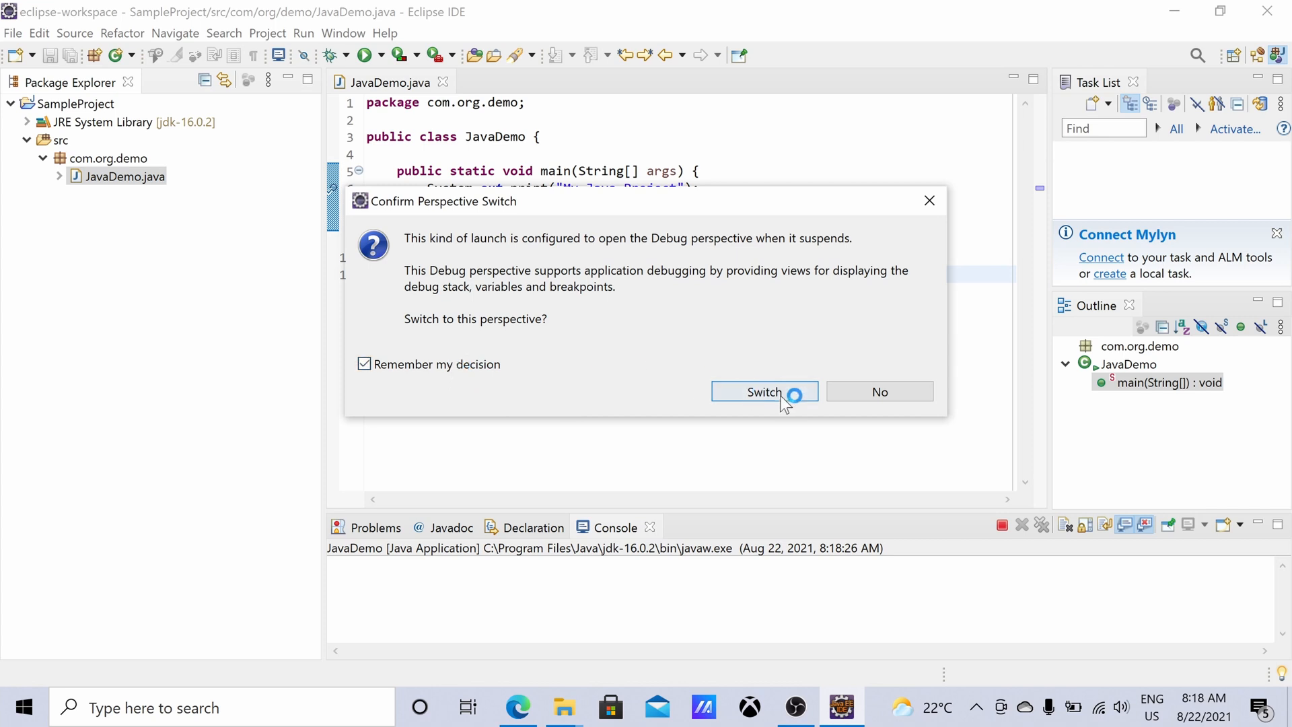
{"action": "left_click", "coordinate": [780, 394]}
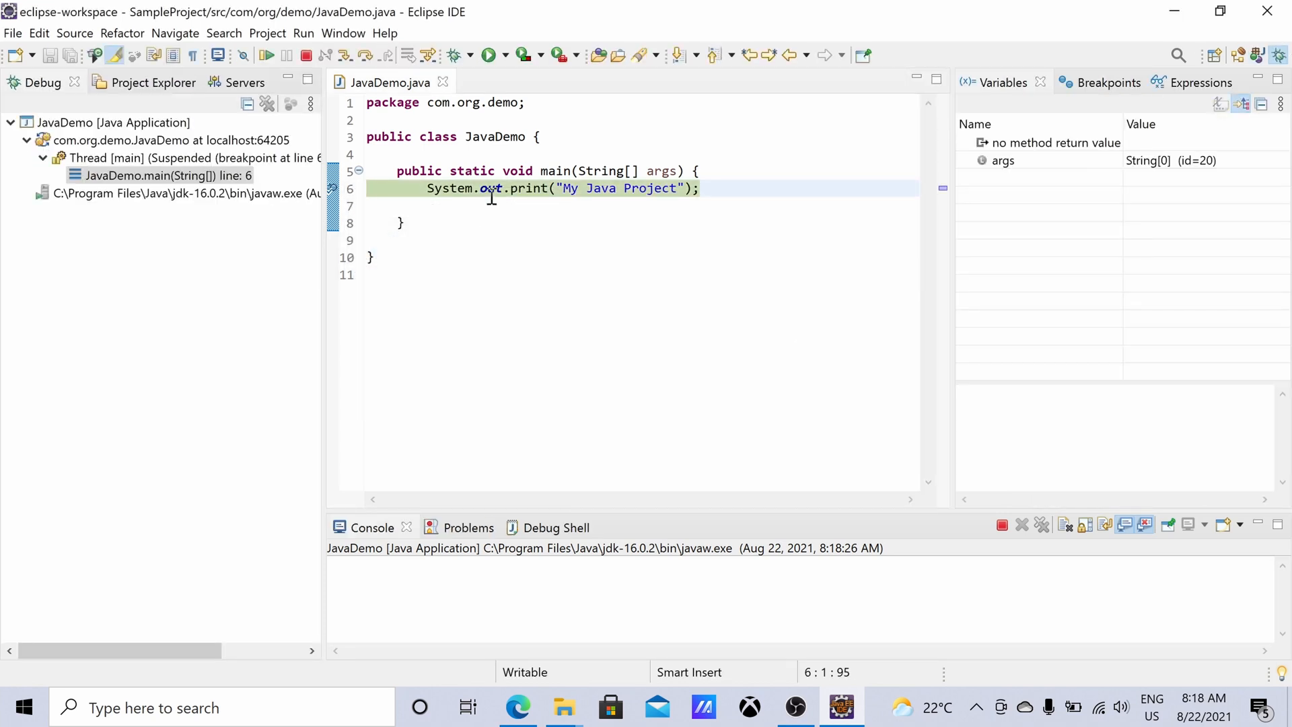
{"action": "left_click", "coordinate": [363, 57]}
{"action": "left_click", "coordinate": [363, 56]}
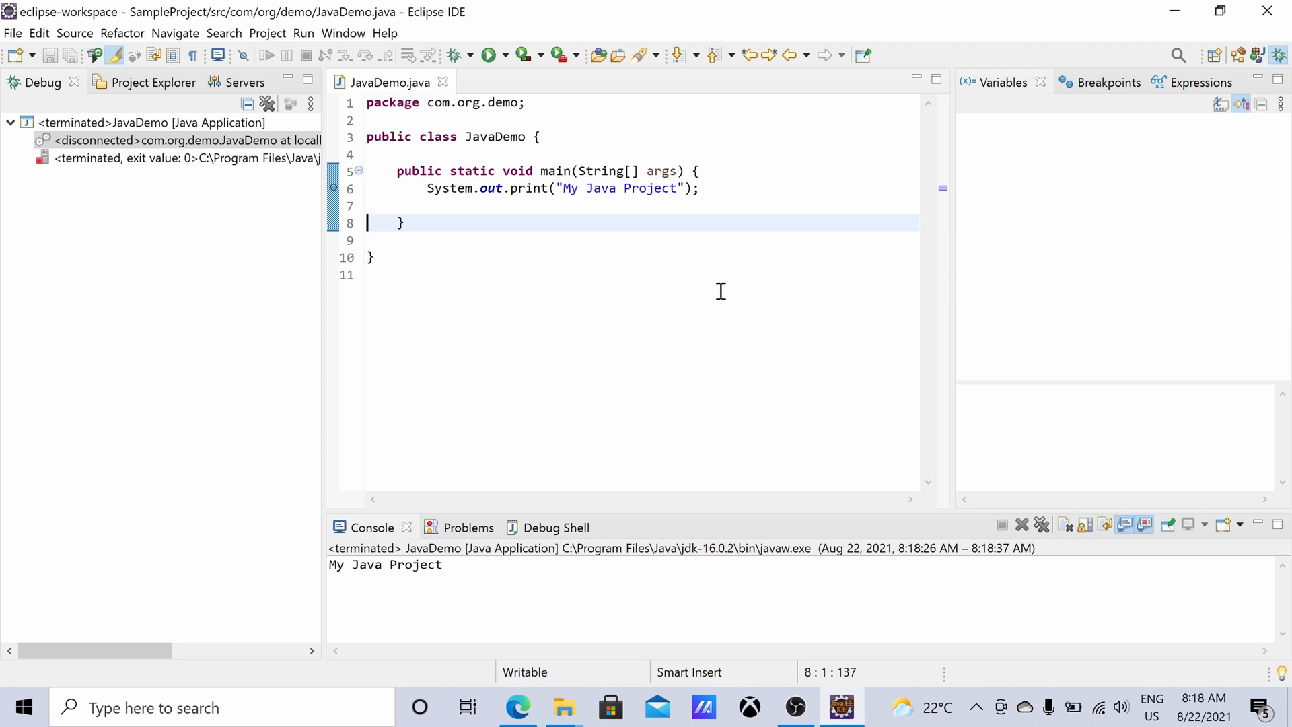
Open the Eclipse Marketplace and search for Spring
{"action": "left_click", "coordinate": [386, 33]}
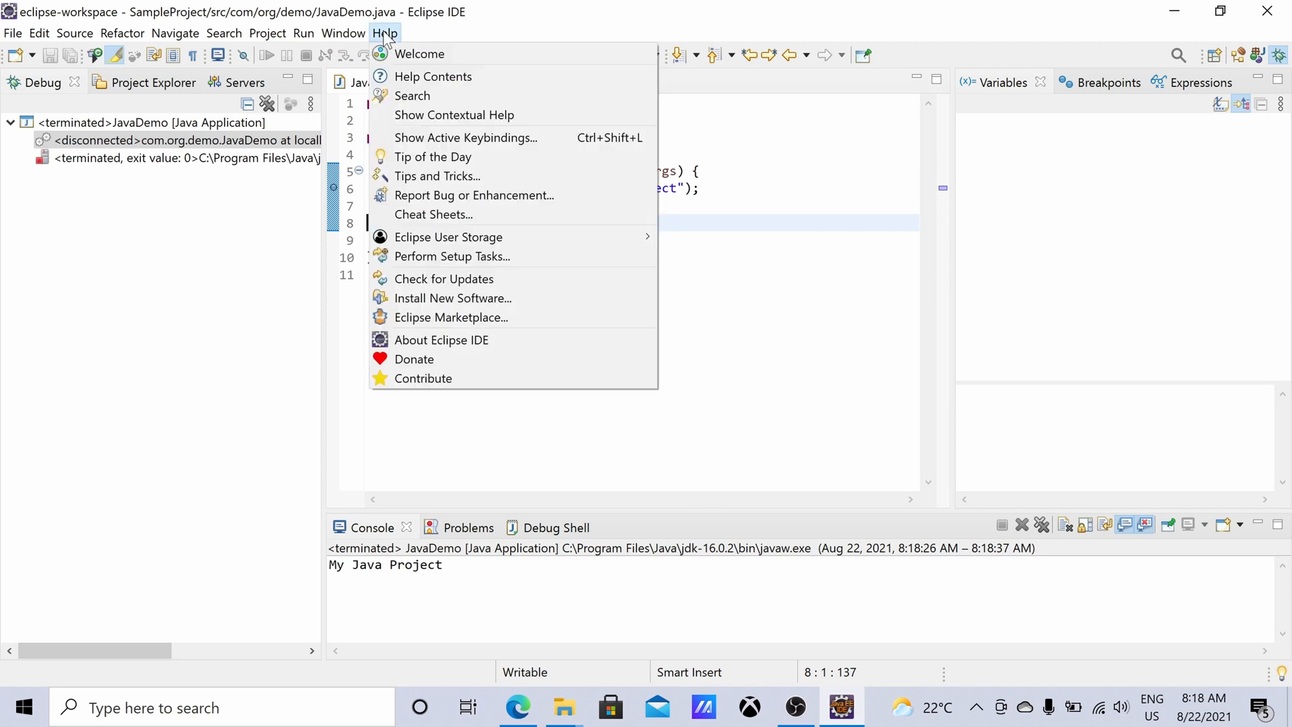
{"action": "left_click", "coordinate": [488, 319]}
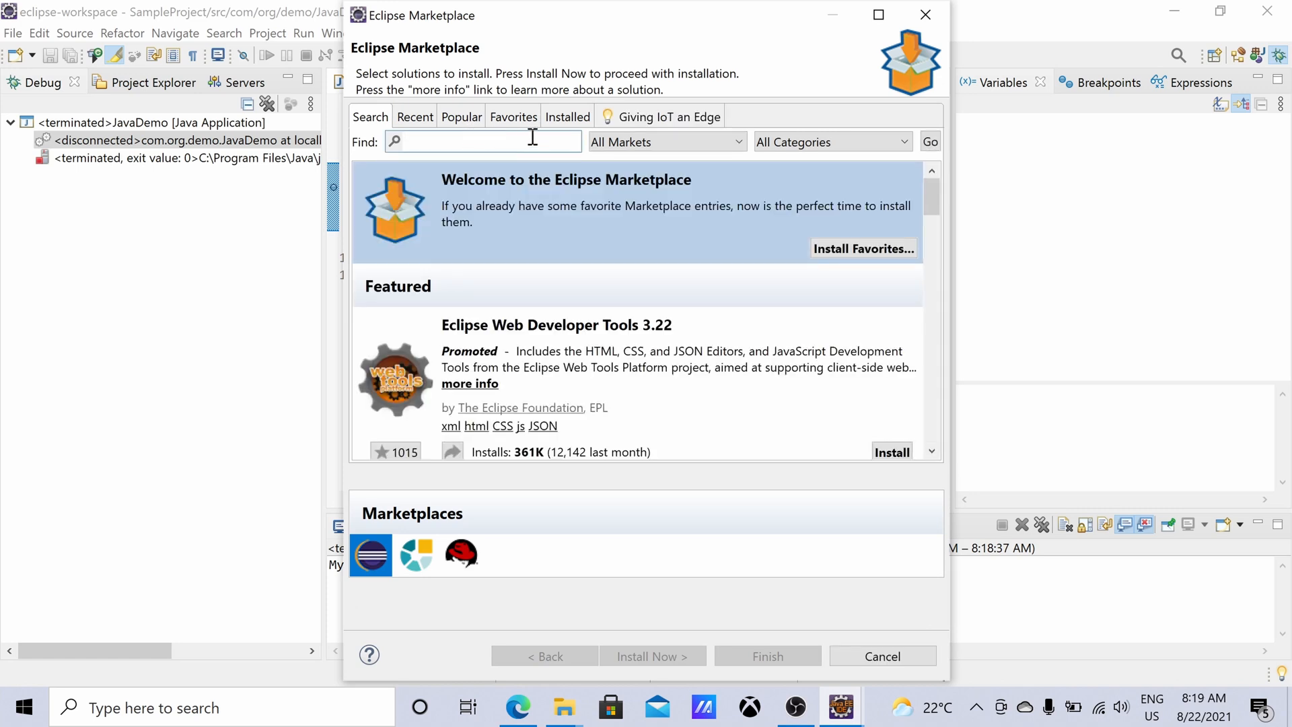
{"action": "type", "text": "pring"}
{"action": "key", "text": "Return"}
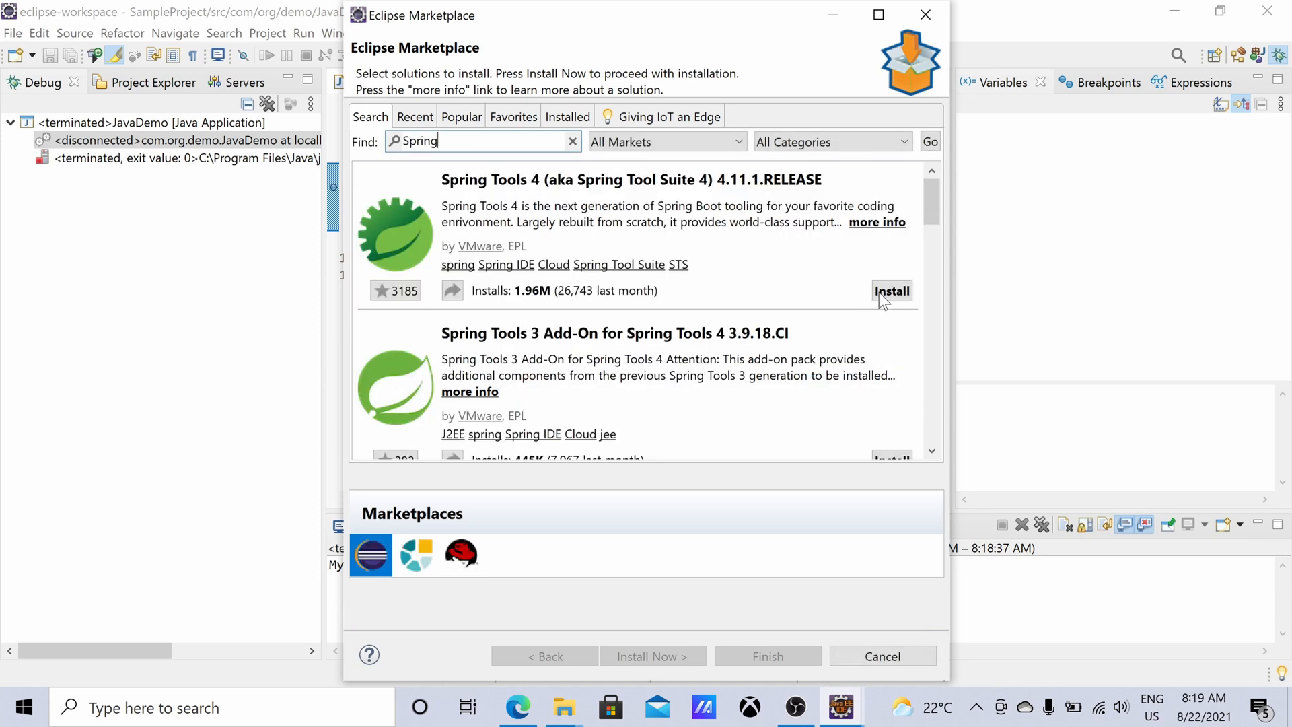
Replace the Marketplace search term with SonarLint and run the search
{"action": "double_click", "coordinate": [425, 142]}
{"action": "type", "text": "SP"}
{"action": "key", "text": "BackSpace"}
{"action": "key", "text": "BackSpace"}
{"action": "key", "text": "BackSpace"}
{"action": "type", "text": "SonarLint"}
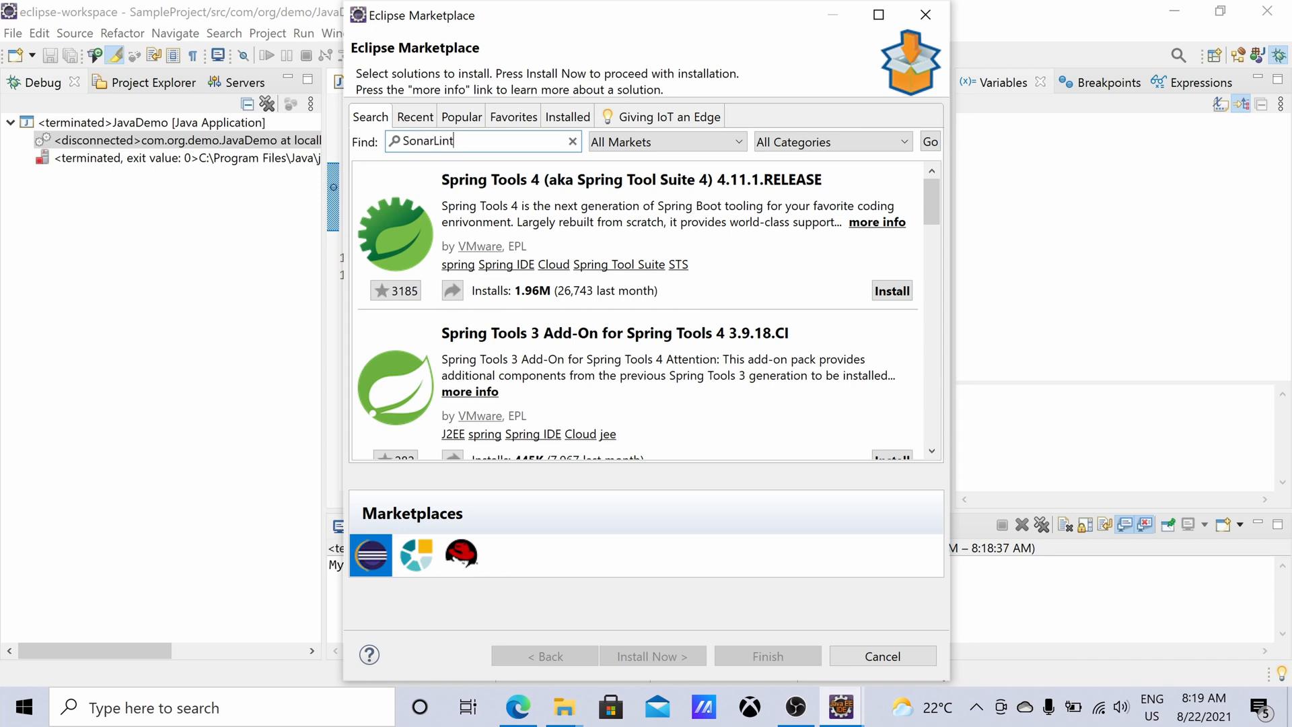
{"action": "key", "text": "Return"}
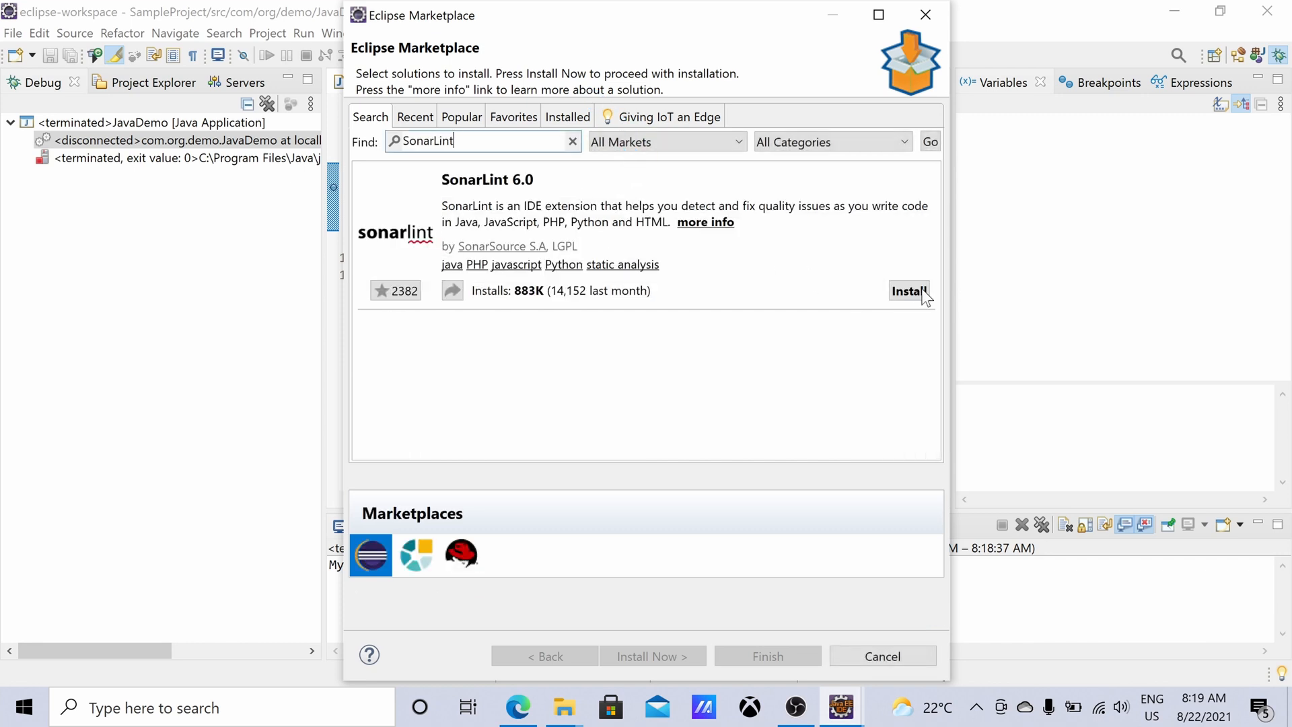
Search the Marketplace for Gradle instead of SonarLint
{"action": "double_click", "coordinate": [424, 139]}
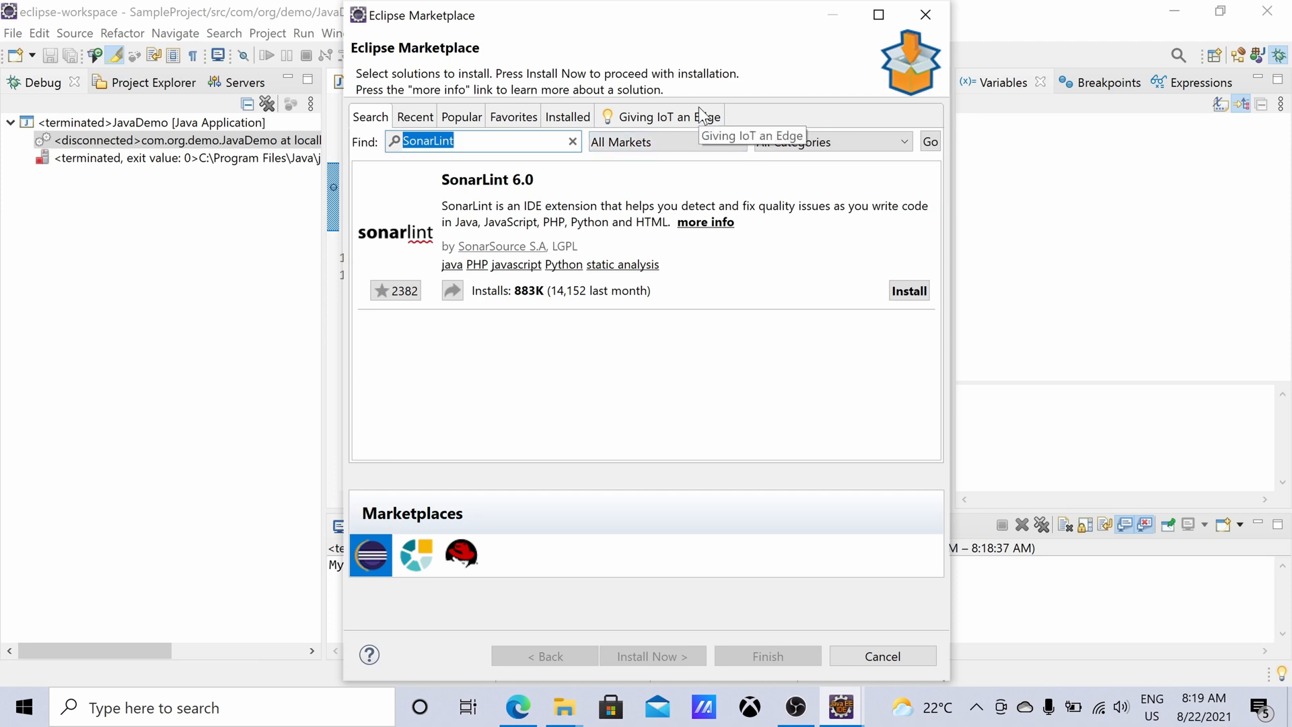
{"action": "type", "text": "Gradle"}
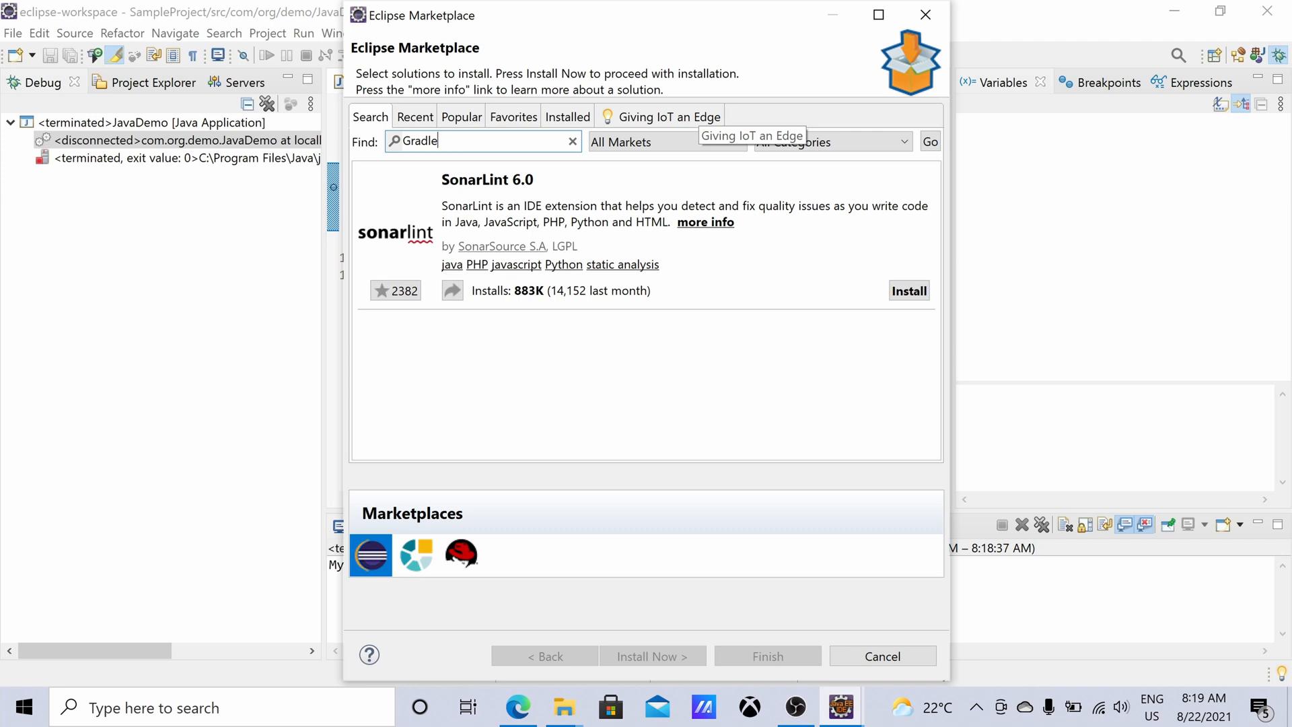
{"action": "key", "text": "Return"}
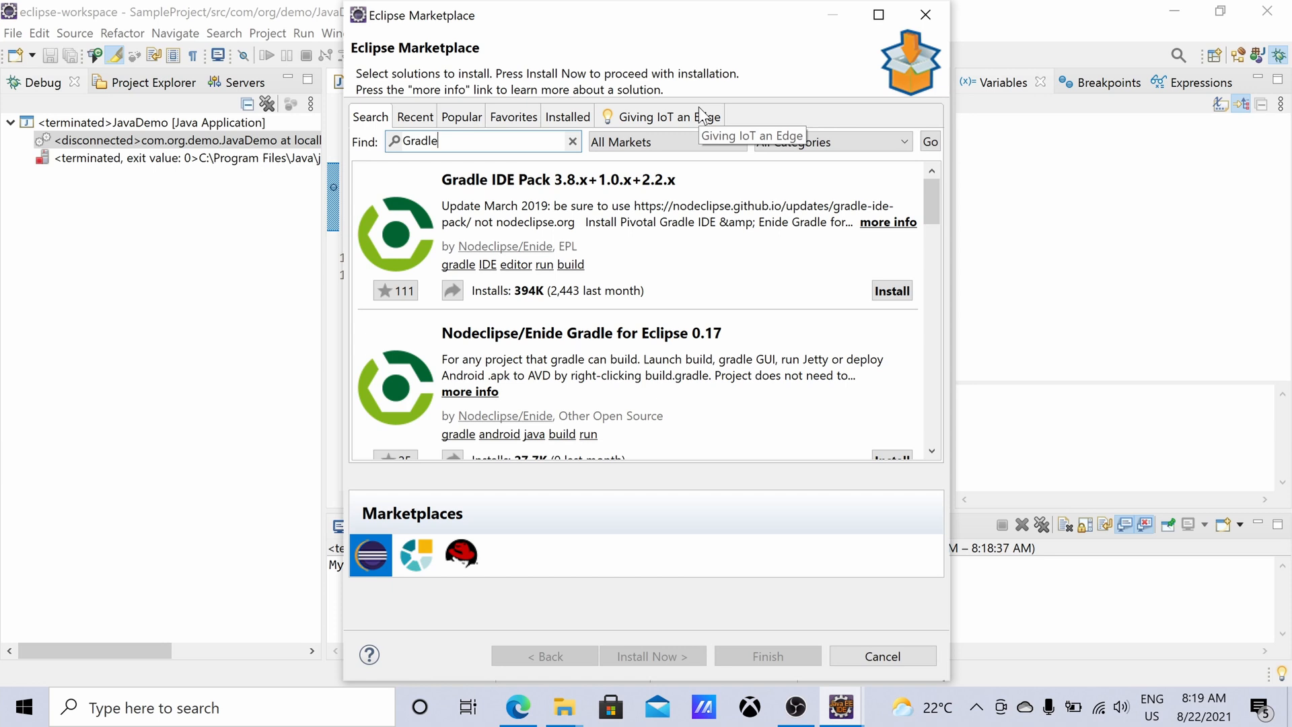
Search the Marketplace for Yaml, look through the listed plugins, and close the Marketplace without installing anything
{"action": "double_click", "coordinate": [413, 145]}
{"action": "type", "text": "Yaml"}
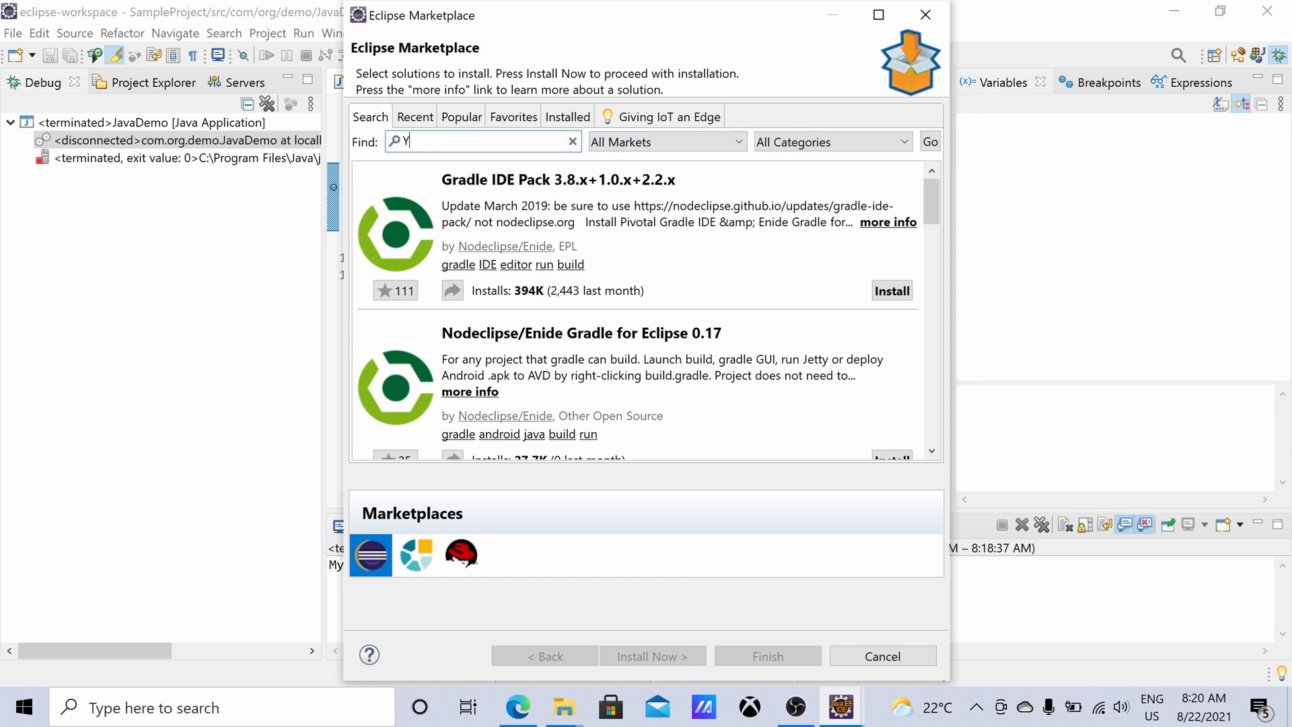
{"action": "key", "text": "Return"}
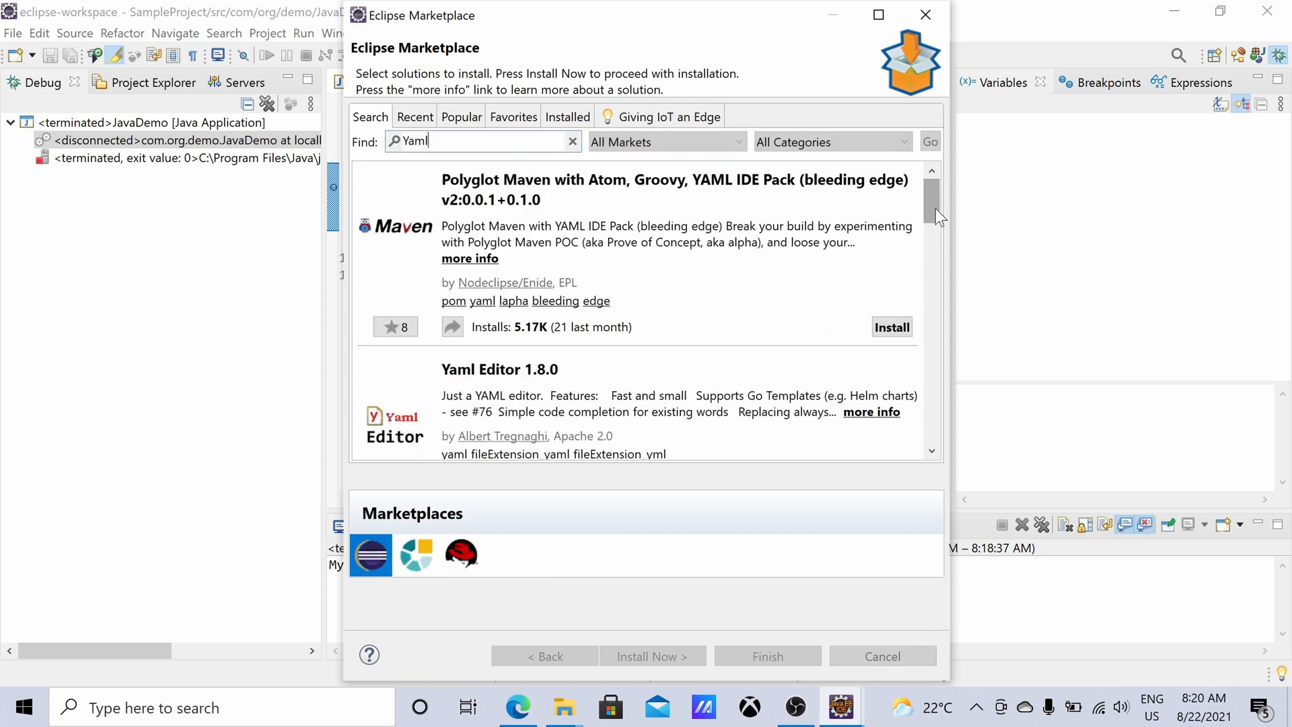
{"action": "left_click_drag", "start_coordinate": [935, 209], "coordinate": [939, 222]}
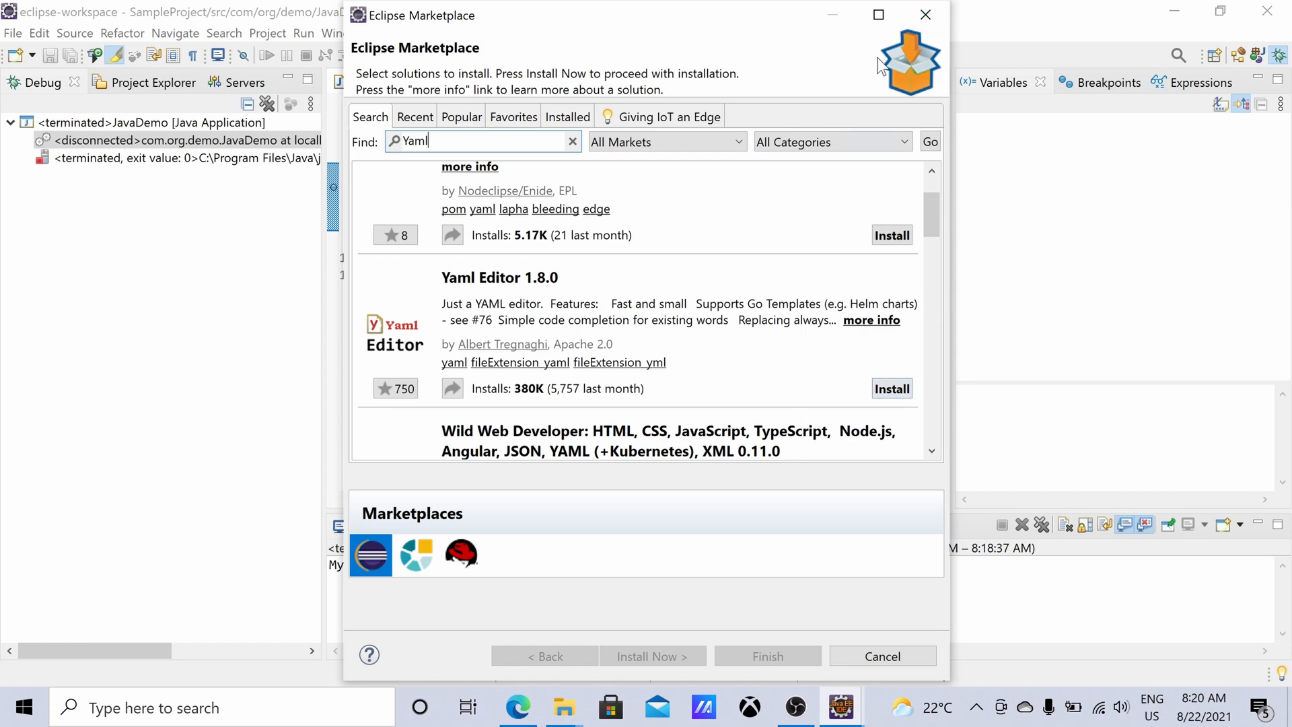
{"action": "left_click", "coordinate": [926, 14]}
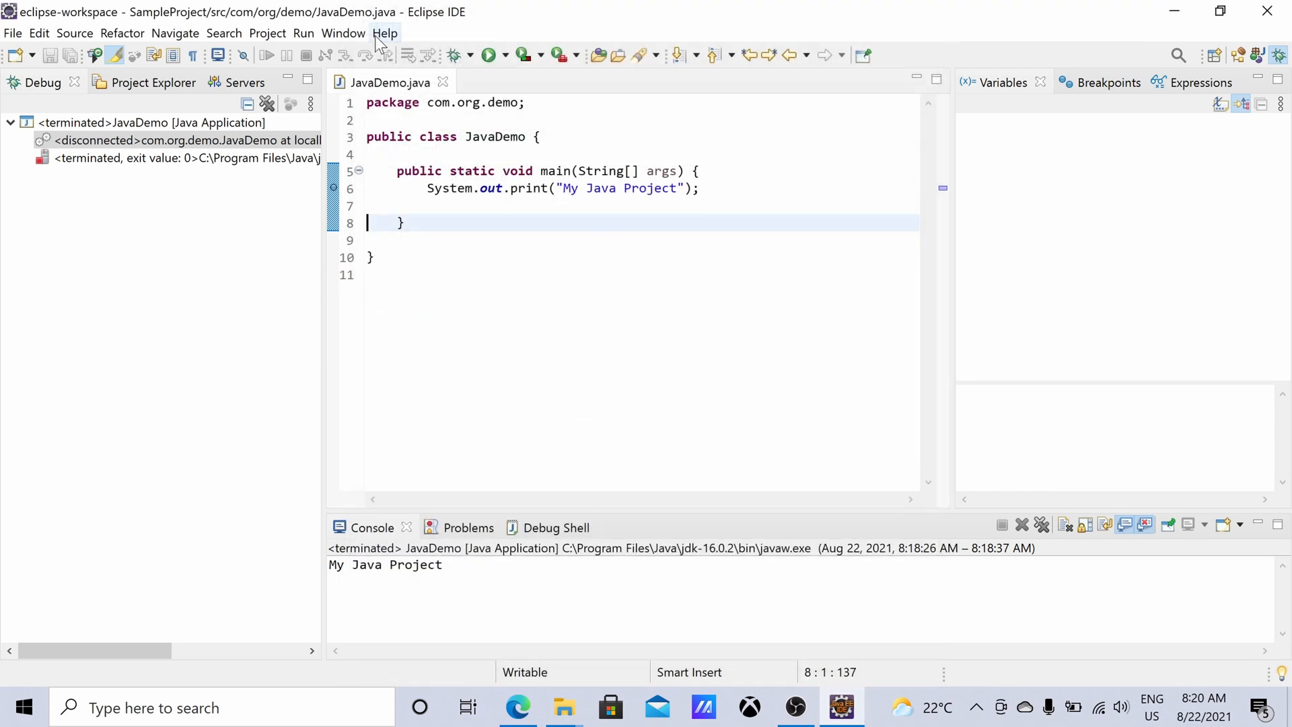
Open the Install New Software wizard
{"action": "left_click", "coordinate": [376, 35]}
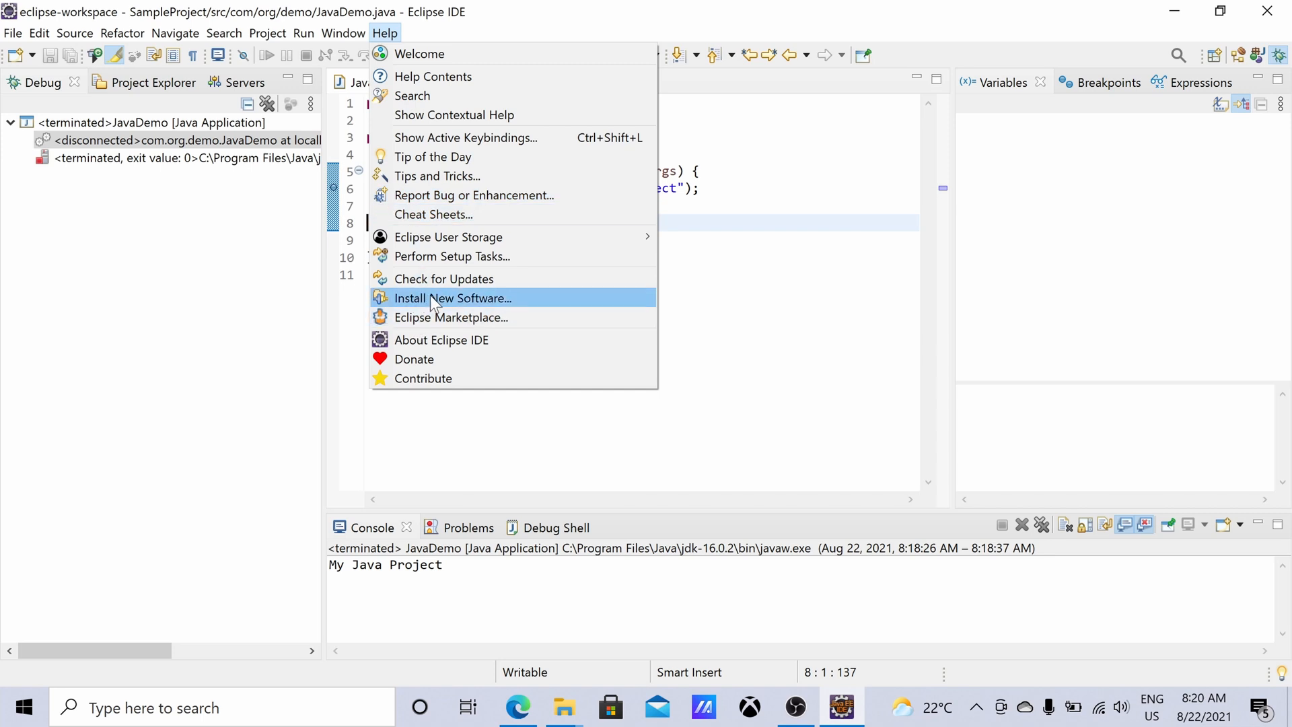